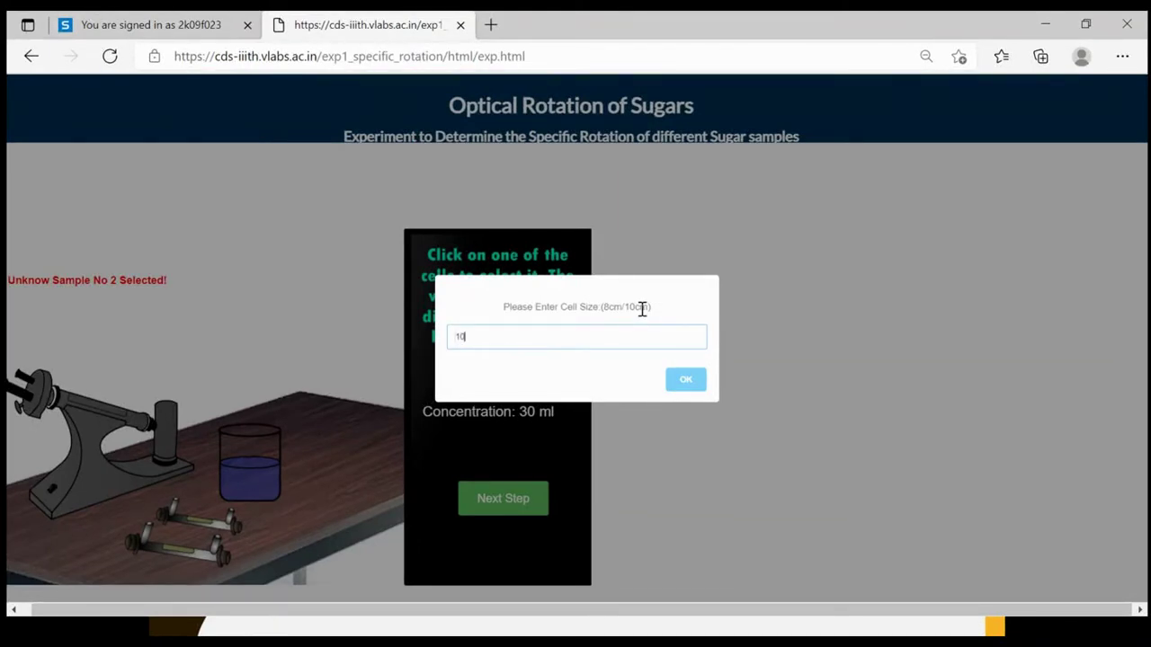
Confirm the cell size of 10 and open the Specific rotation workbook from the practical folder
{"action": "left_click", "coordinate": [690, 394]}
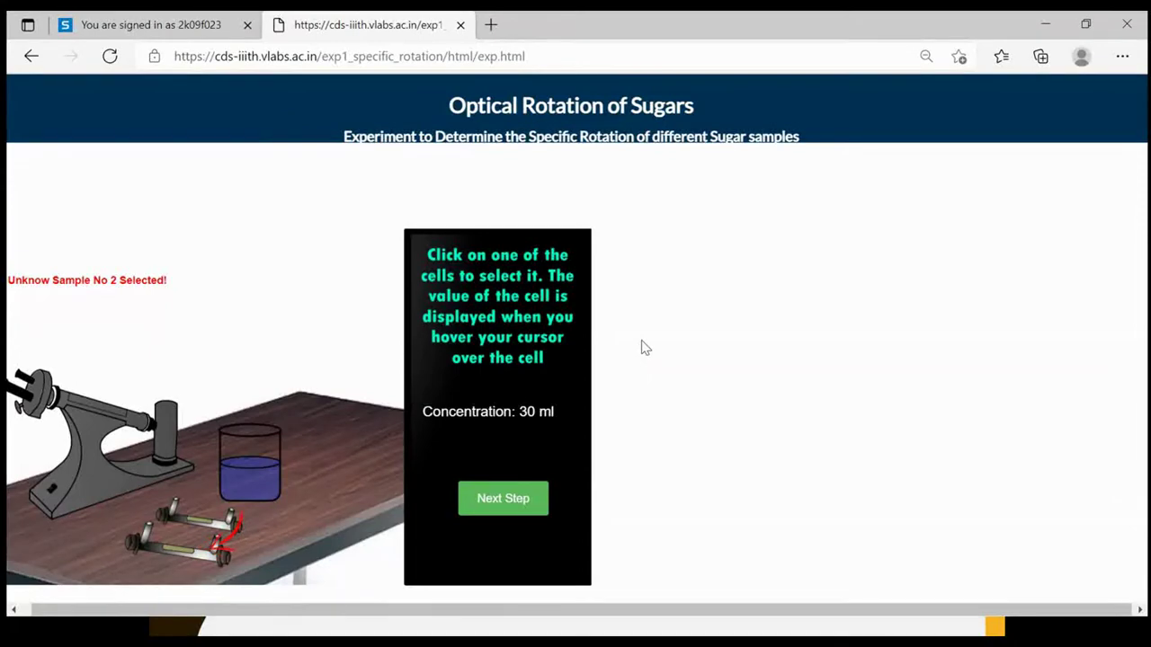
{"action": "left_click", "coordinate": [1043, 25]}
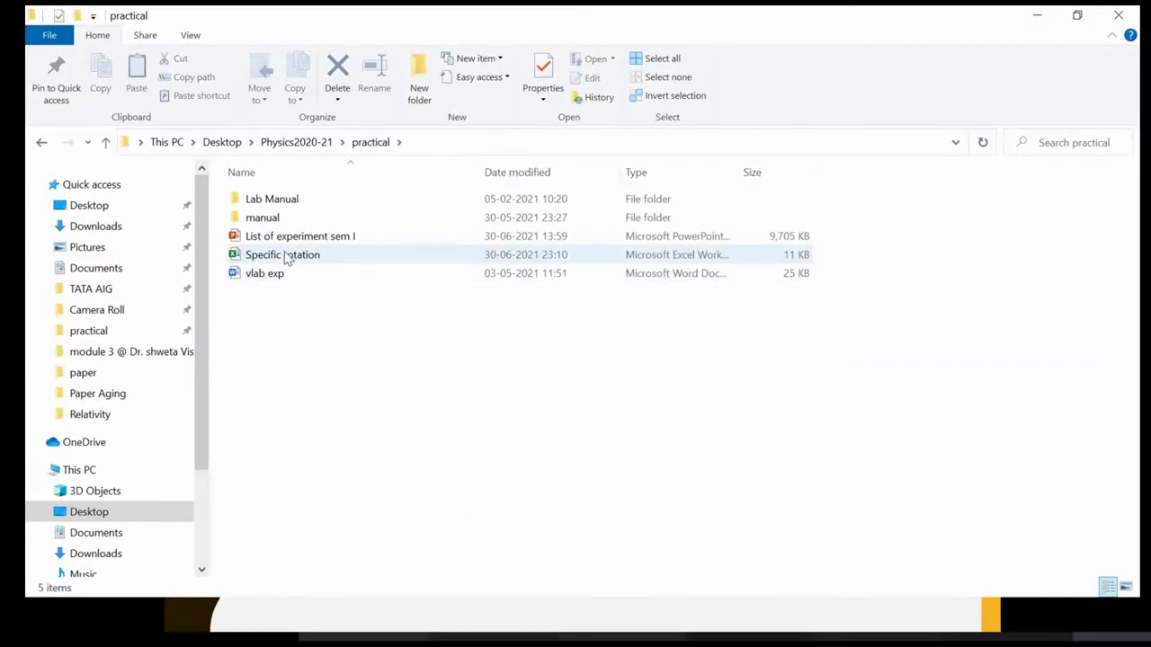
{"action": "double_click", "coordinate": [286, 256]}
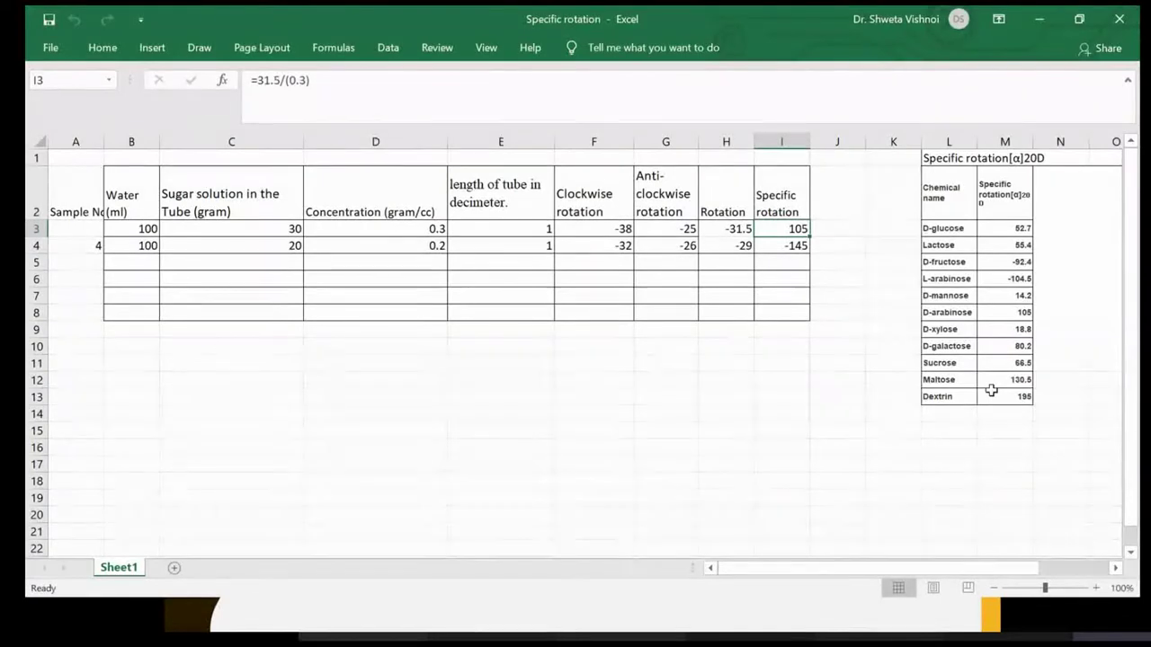
Clear the sample number in A4 and enter sample 2 in row 5 with 100 ml water and 30 grams of sugar
{"action": "left_click", "coordinate": [85, 243]}
{"action": "key", "text": "Delete"}
{"action": "double_click", "coordinate": [81, 261]}
{"action": "type", "text": "2"}
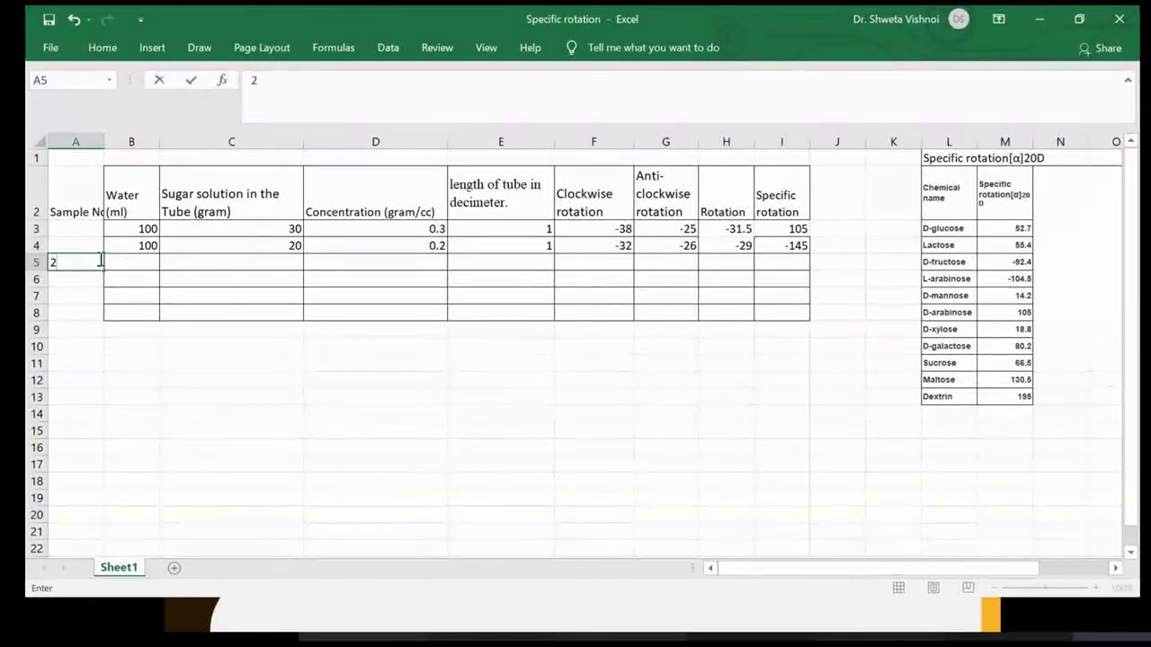
{"action": "left_click", "coordinate": [129, 258]}
{"action": "type", "text": "100"}
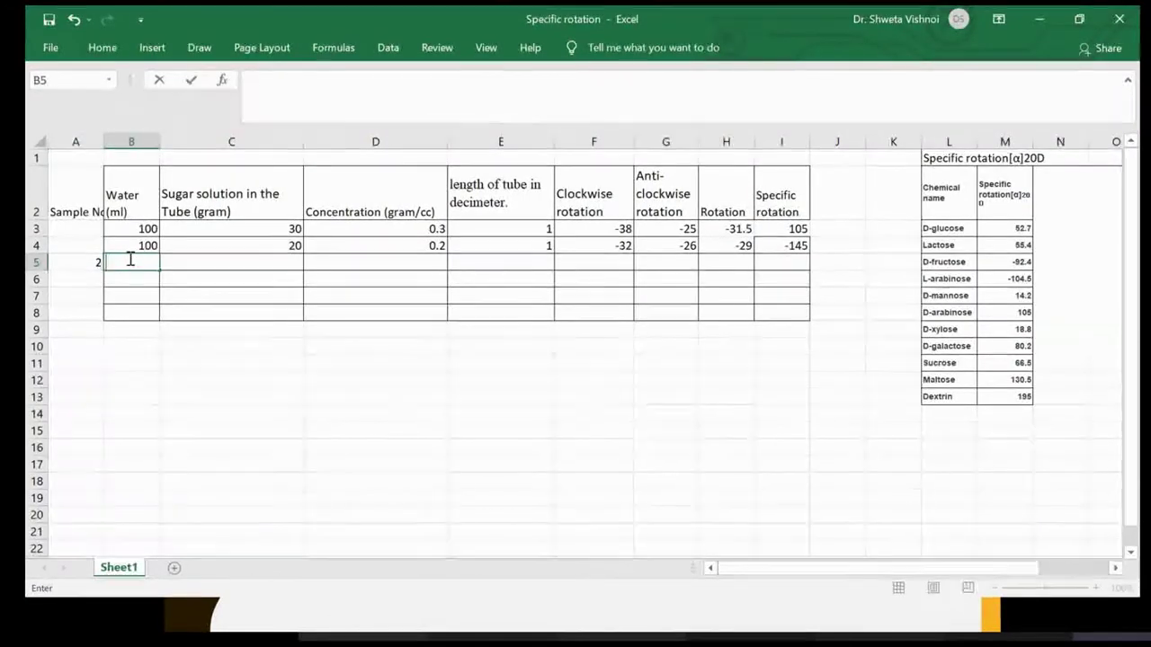
{"action": "left_click", "coordinate": [258, 267]}
{"action": "type", "text": "30"}
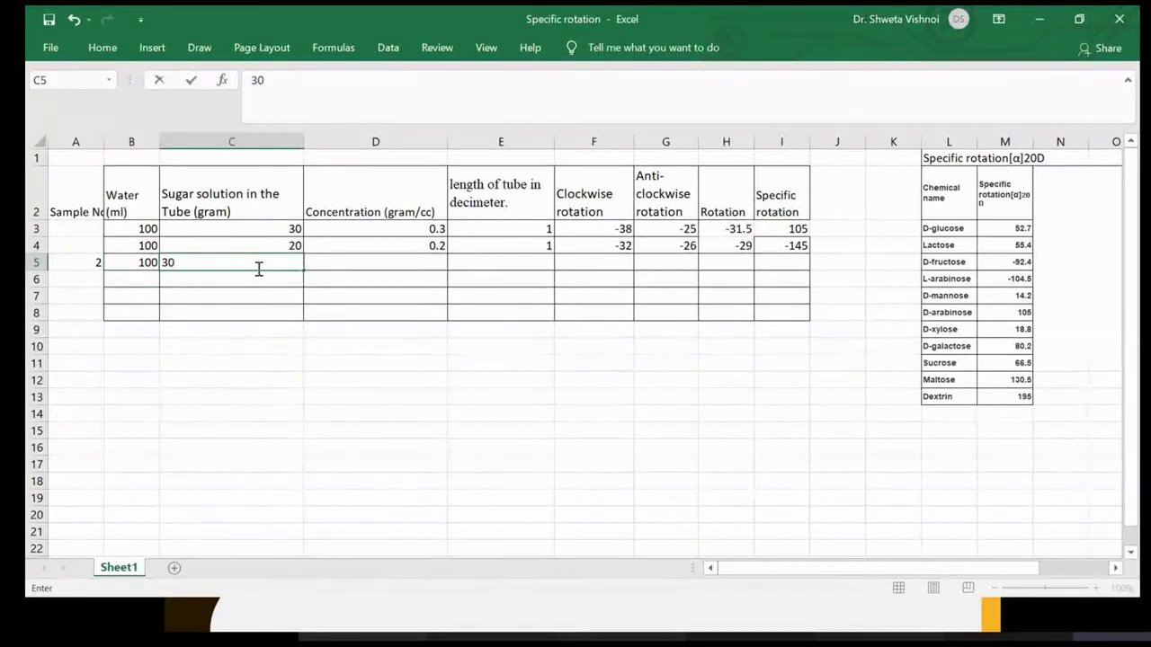
Fill the concentration formula and the tube length of 1 decimeter from row 4 down into row 5
{"action": "left_click", "coordinate": [378, 265]}
{"action": "left_click", "coordinate": [438, 245]}
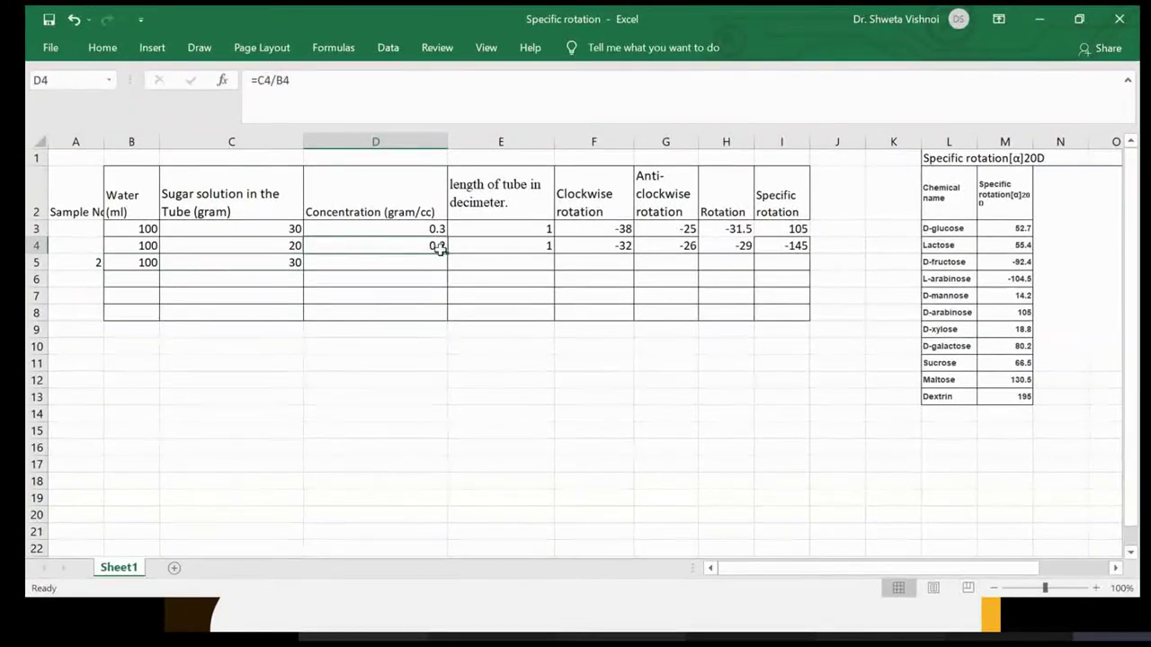
{"action": "left_click_drag", "start_coordinate": [446, 254], "coordinate": [449, 274]}
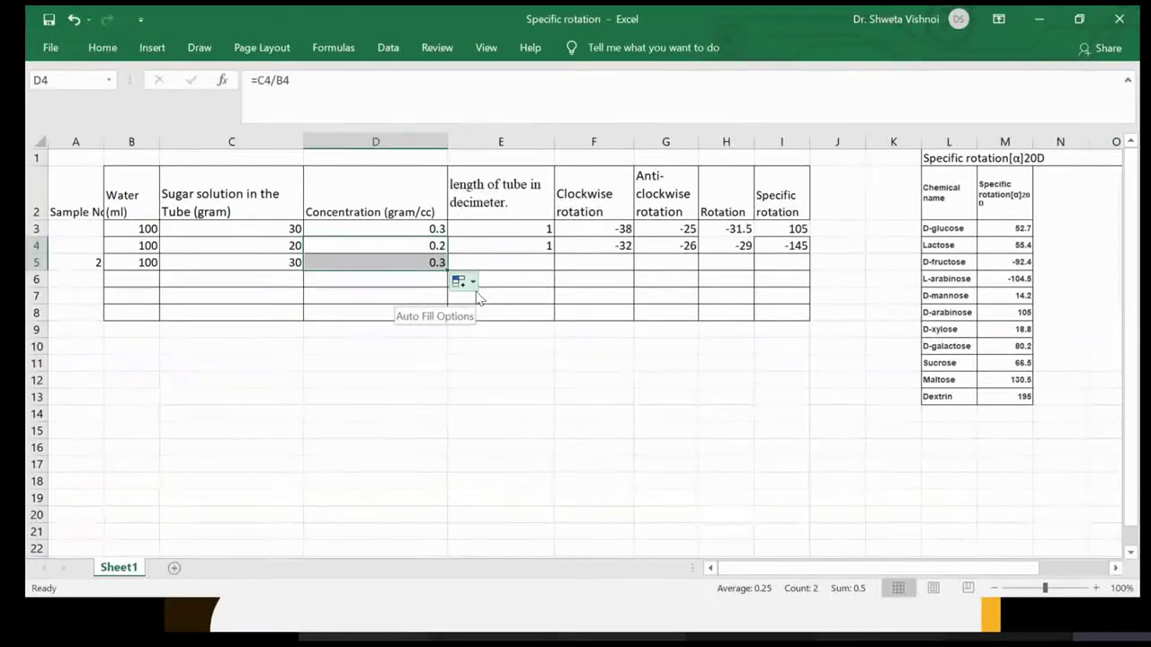
{"action": "left_click", "coordinate": [541, 247]}
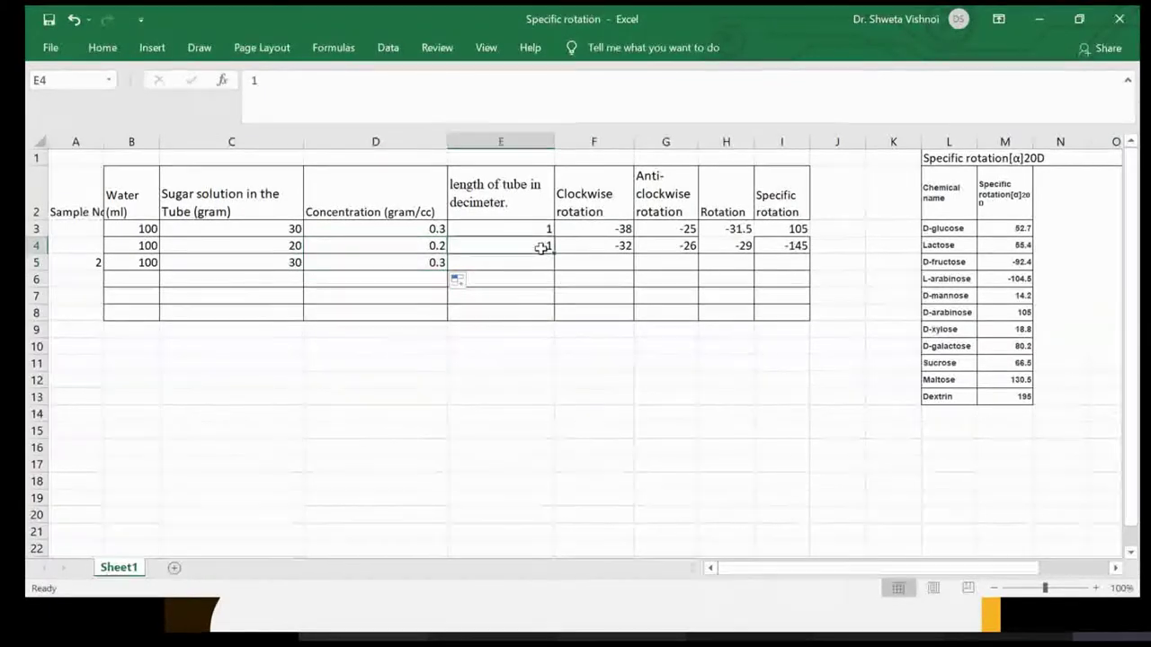
{"action": "left_click_drag", "start_coordinate": [553, 254], "coordinate": [556, 269]}
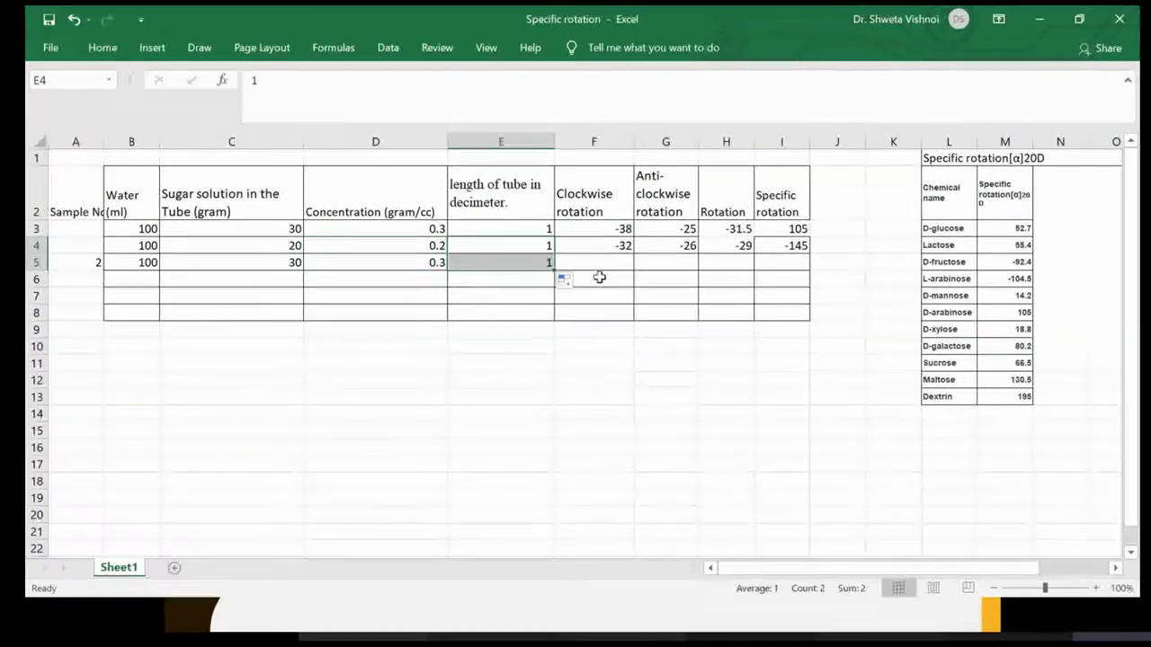
Switch to the Optical Rotation of Sugars experiment in Edge, enter cell size 10, and select the front cell on the table
{"action": "left_click", "coordinate": [1038, 18]}
{"action": "left_click", "coordinate": [1039, 19]}
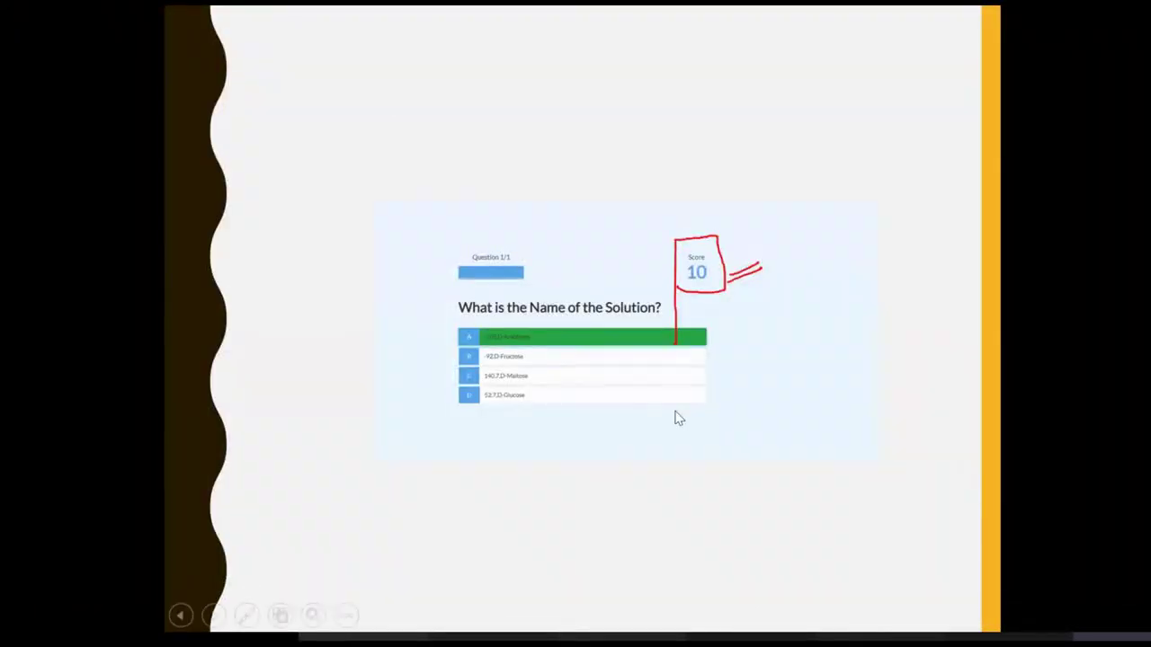
{"action": "key", "text": "alt+Tab"}
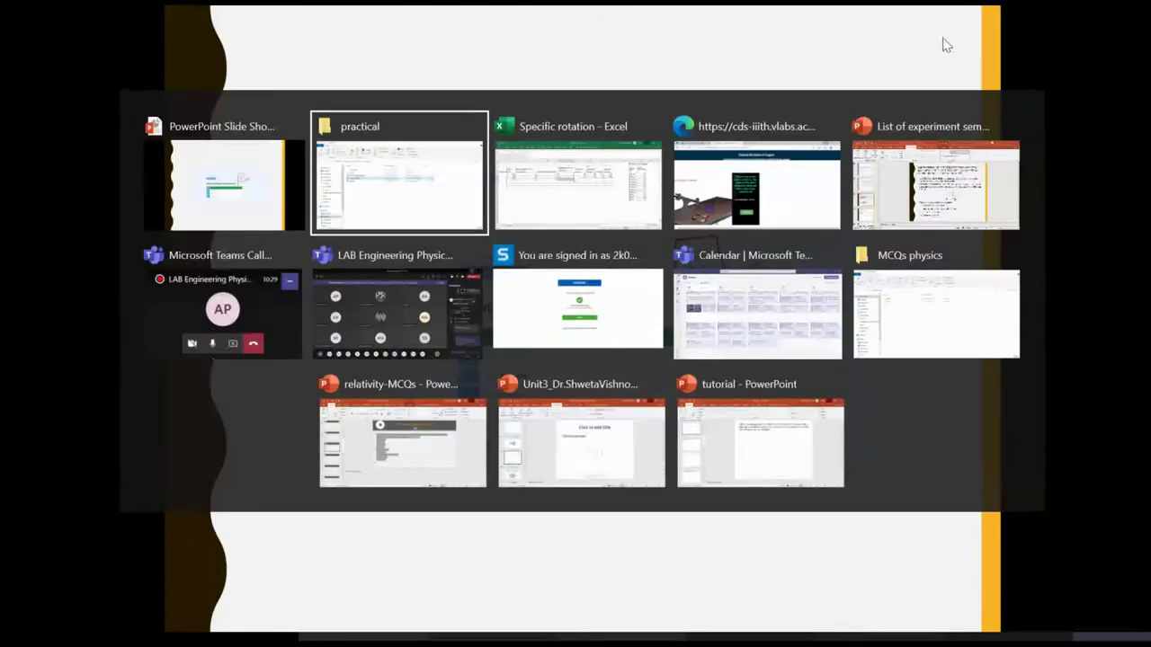
{"action": "key", "text": "alt+Tab"}
{"action": "key", "text": "alt+Tab"}
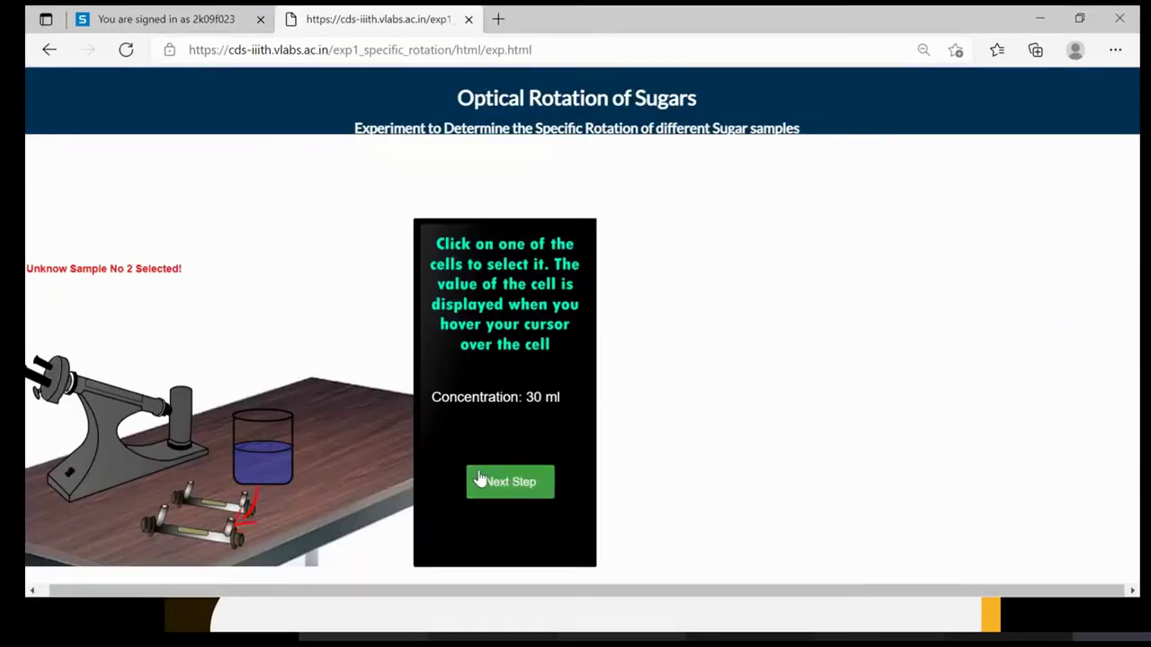
{"action": "left_click", "coordinate": [481, 481]}
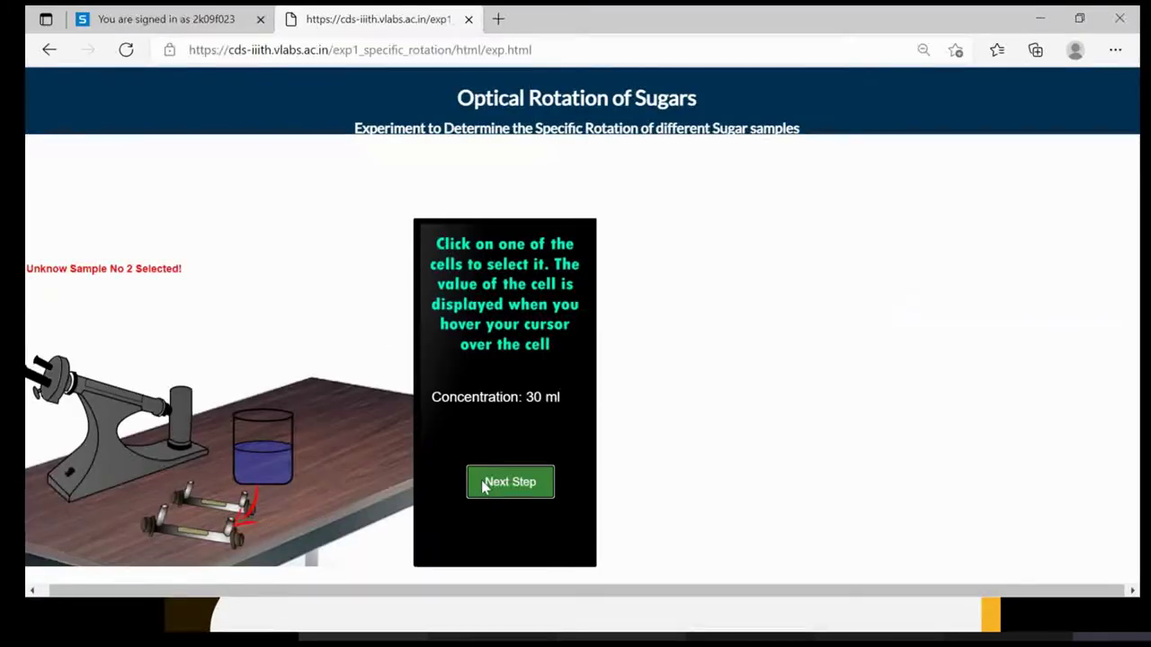
{"action": "type", "text": "10"}
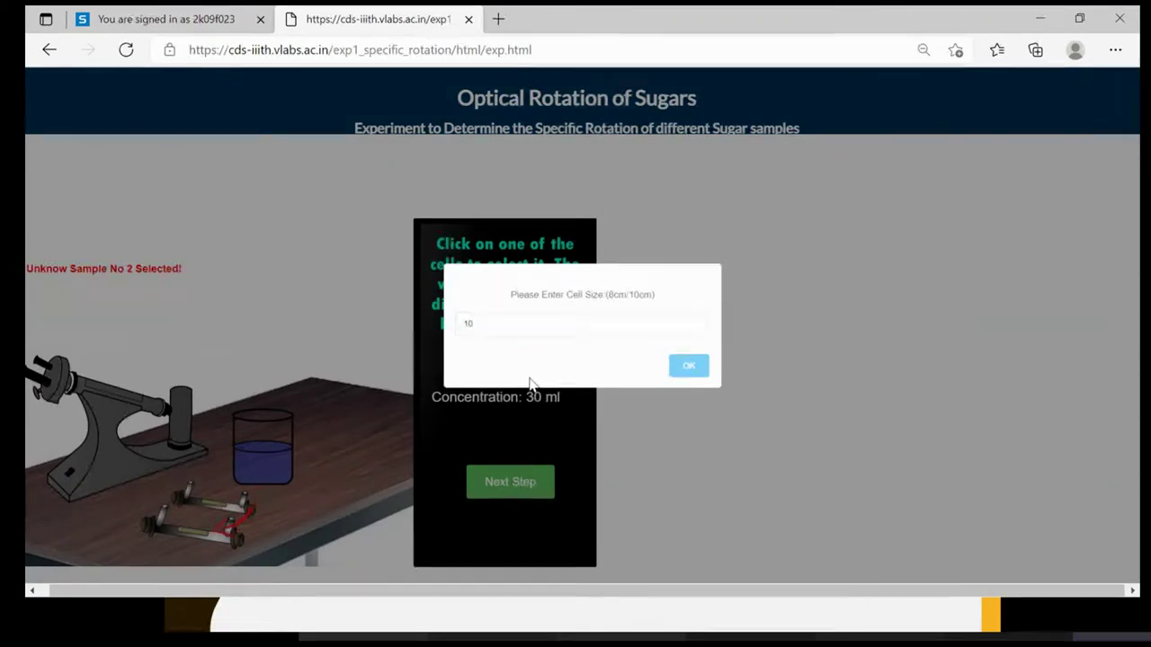
{"action": "left_click", "coordinate": [687, 369]}
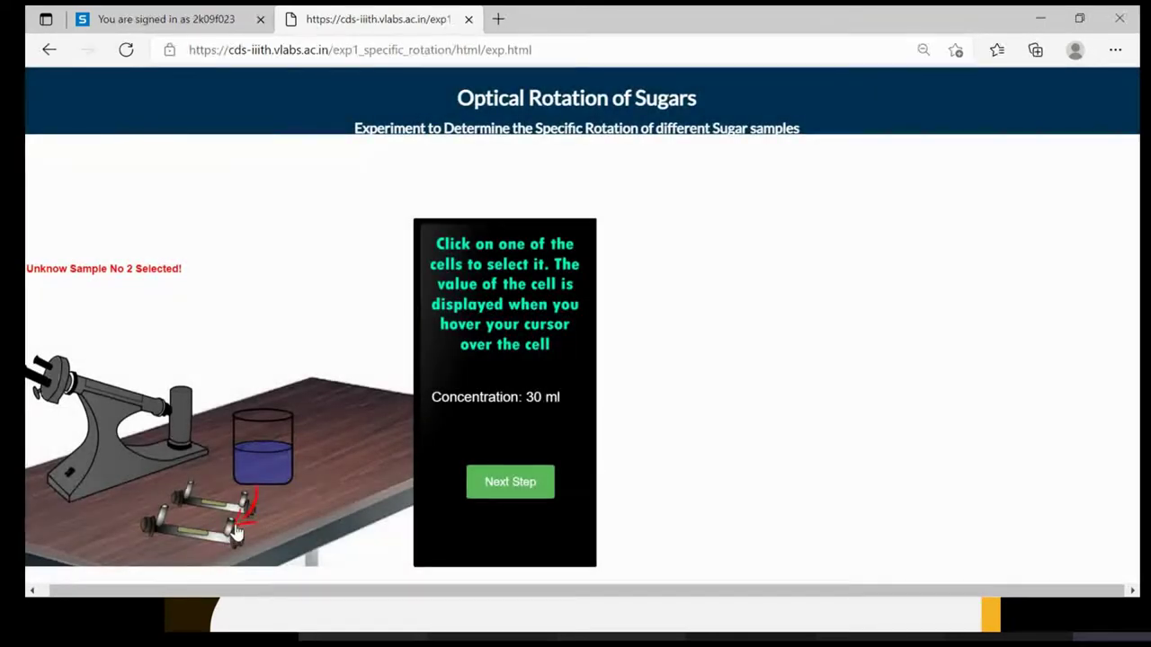
{"action": "left_click", "coordinate": [235, 537]}
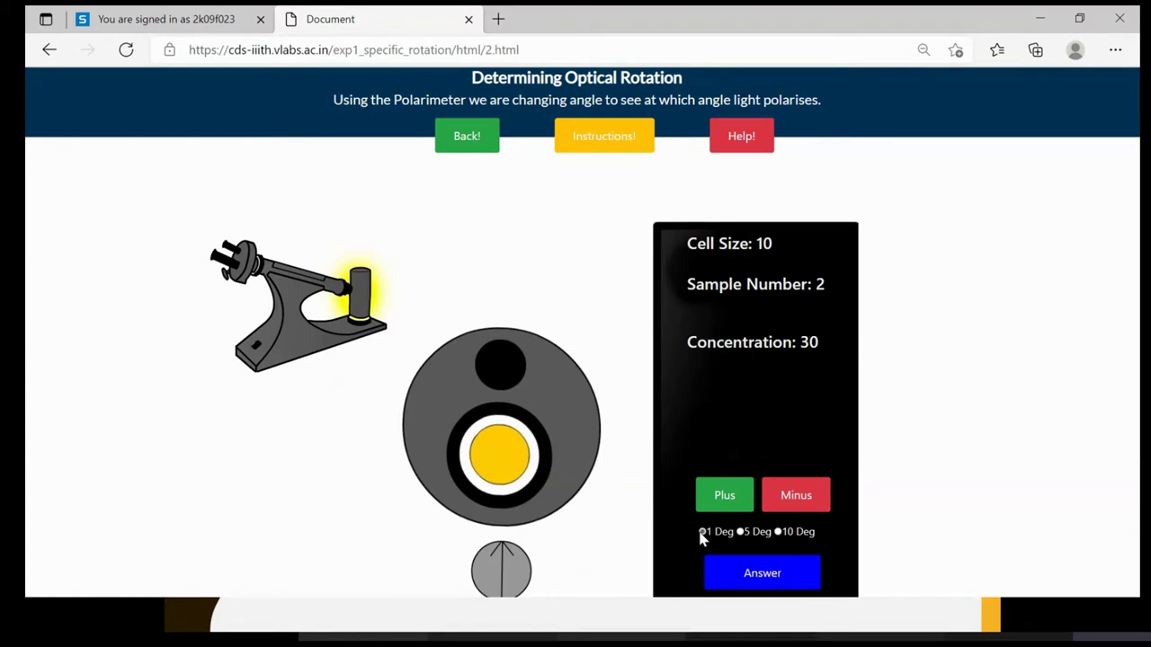
Rotate the polarimeter in the positive direction in 10-degree increments until the angle reaches -70 Deg
{"action": "left_click", "coordinate": [739, 532]}
{"action": "left_click", "coordinate": [730, 497]}
{"action": "left_click", "coordinate": [730, 498]}
{"action": "left_click", "coordinate": [731, 497]}
{"action": "left_click", "coordinate": [730, 497]}
{"action": "left_click", "coordinate": [730, 497]}
{"action": "left_click", "coordinate": [730, 497]}
{"action": "left_click", "coordinate": [730, 497]}
{"action": "left_click", "coordinate": [731, 497]}
{"action": "left_click", "coordinate": [730, 497]}
{"action": "left_click", "coordinate": [731, 497]}
{"action": "left_click", "coordinate": [730, 497]}
{"action": "left_click", "coordinate": [730, 497]}
{"action": "left_click", "coordinate": [730, 497]}
{"action": "left_click", "coordinate": [730, 497]}
{"action": "left_click", "coordinate": [730, 497]}
{"action": "left_click", "coordinate": [730, 497]}
{"action": "left_click", "coordinate": [730, 497]}
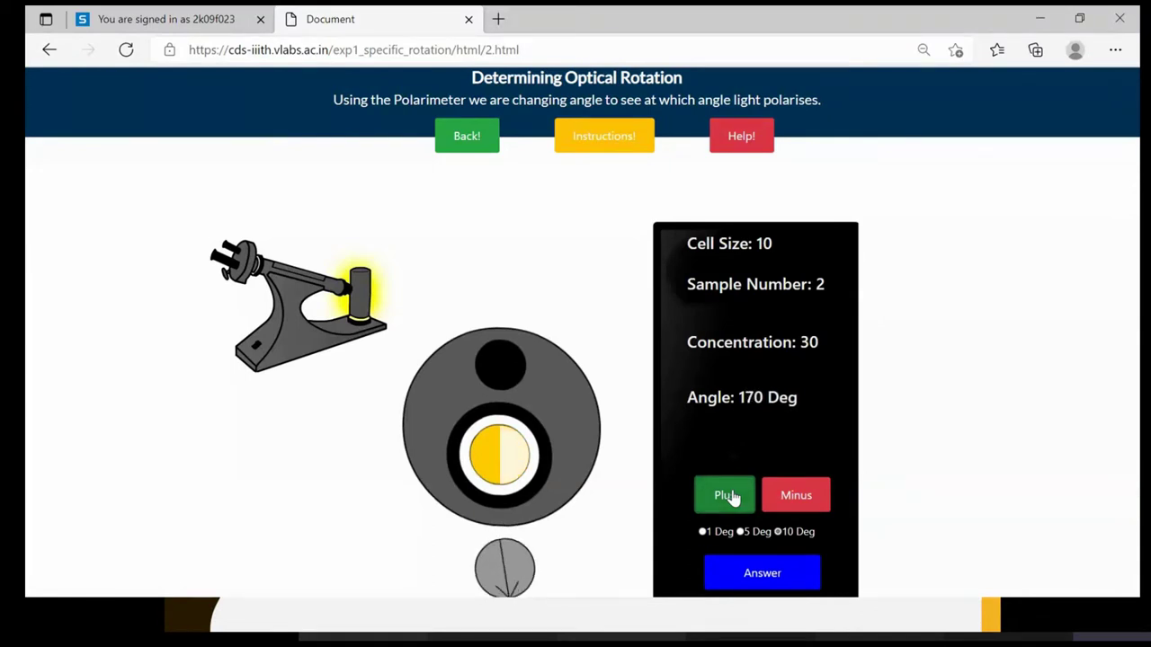
{"action": "left_click", "coordinate": [730, 497]}
{"action": "left_click", "coordinate": [730, 497]}
{"action": "left_click", "coordinate": [730, 497]}
{"action": "left_click", "coordinate": [730, 497]}
{"action": "left_click", "coordinate": [730, 497]}
{"action": "left_click", "coordinate": [730, 497]}
{"action": "left_click", "coordinate": [730, 497]}
{"action": "left_click", "coordinate": [730, 497]}
{"action": "left_click", "coordinate": [730, 497]}
{"action": "left_click", "coordinate": [730, 498]}
{"action": "left_click", "coordinate": [730, 498]}
{"action": "left_click", "coordinate": [730, 497]}
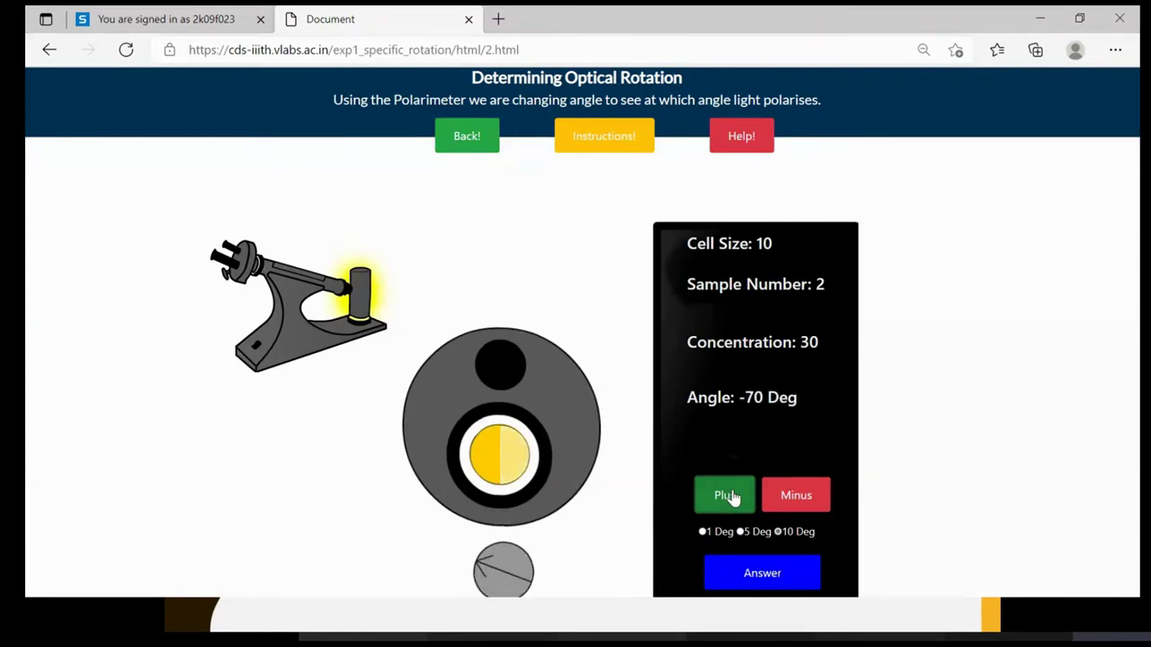
Switch the increment to 1 degree and keep increasing the polarimeter angle to 8 Deg, matching both halves of the field
{"action": "left_click", "coordinate": [739, 538]}
{"action": "left_click", "coordinate": [704, 532]}
{"action": "left_click", "coordinate": [726, 509]}
{"action": "left_click", "coordinate": [727, 510]}
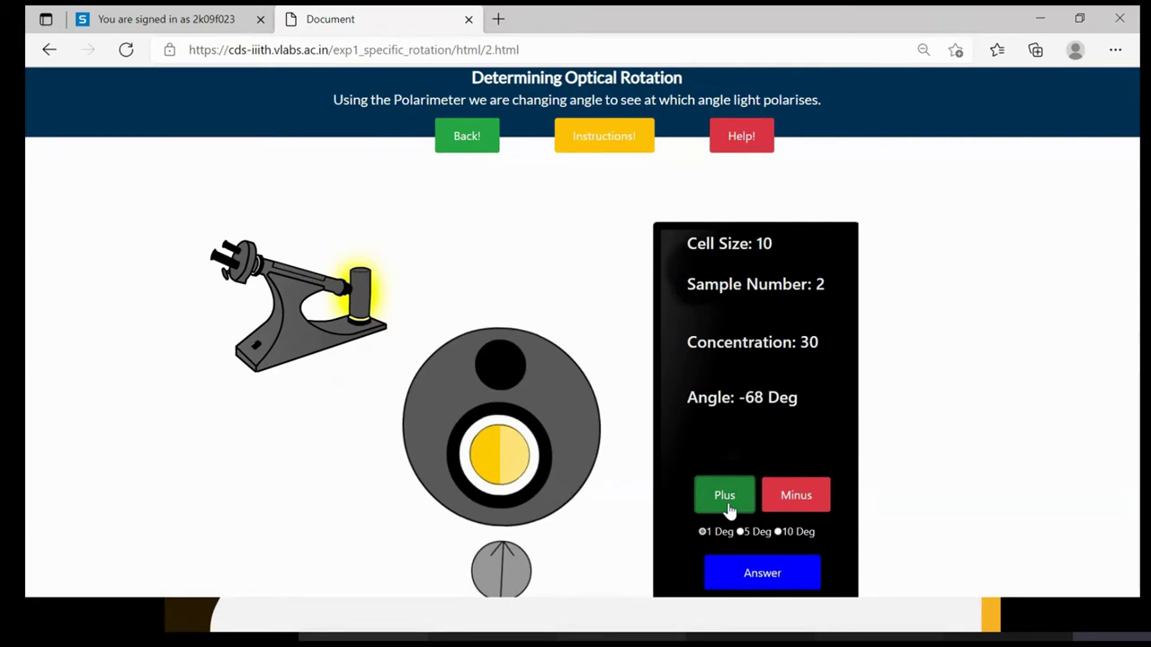
{"action": "left_click", "coordinate": [728, 509]}
{"action": "left_click", "coordinate": [729, 509]}
{"action": "left_click", "coordinate": [728, 510]}
{"action": "left_click", "coordinate": [728, 510]}
{"action": "left_click", "coordinate": [728, 510]}
{"action": "left_click", "coordinate": [728, 509]}
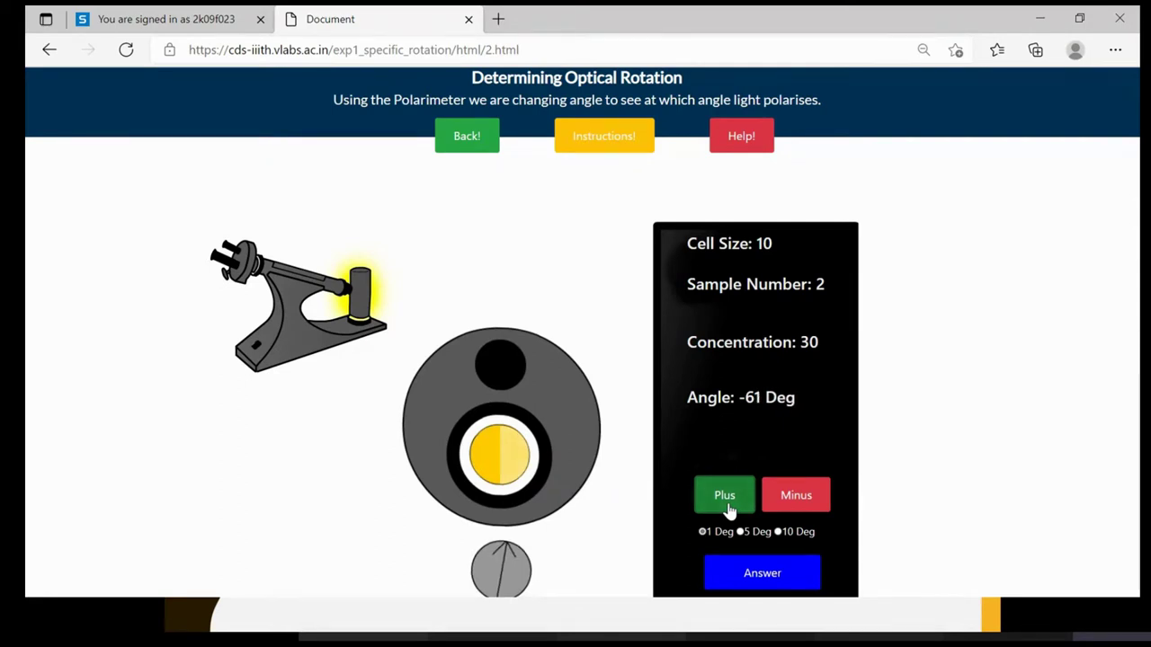
{"action": "left_click", "coordinate": [728, 510]}
{"action": "left_click", "coordinate": [729, 510]}
{"action": "left_click", "coordinate": [729, 509]}
{"action": "left_click", "coordinate": [729, 510]}
{"action": "left_click", "coordinate": [728, 510]}
{"action": "left_click", "coordinate": [728, 510]}
{"action": "left_click", "coordinate": [728, 510]}
{"action": "left_click", "coordinate": [729, 510]}
{"action": "left_click", "coordinate": [728, 509]}
{"action": "left_click", "coordinate": [728, 509]}
{"action": "left_click", "coordinate": [728, 510]}
{"action": "left_click", "coordinate": [729, 510]}
{"action": "left_click", "coordinate": [728, 509]}
{"action": "left_click", "coordinate": [728, 510]}
{"action": "left_click", "coordinate": [728, 509]}
{"action": "left_click", "coordinate": [728, 509]}
{"action": "left_click", "coordinate": [728, 510]}
{"action": "left_click", "coordinate": [728, 509]}
{"action": "left_click", "coordinate": [728, 509]}
{"action": "left_click", "coordinate": [728, 510]}
{"action": "left_click", "coordinate": [729, 510]}
{"action": "left_click", "coordinate": [729, 510]}
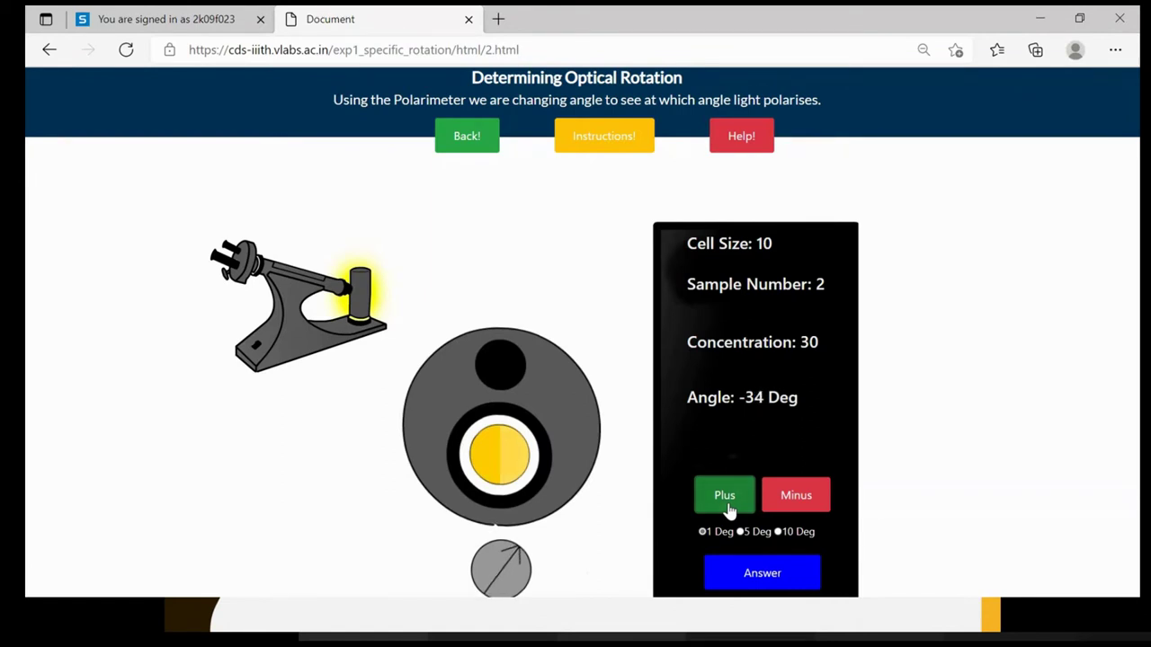
{"action": "left_click", "coordinate": [728, 510]}
{"action": "left_click", "coordinate": [728, 510]}
{"action": "left_click", "coordinate": [728, 509]}
{"action": "left_click", "coordinate": [729, 509]}
{"action": "left_click", "coordinate": [728, 509]}
{"action": "left_click", "coordinate": [728, 510]}
{"action": "left_click", "coordinate": [729, 510]}
{"action": "left_click", "coordinate": [728, 509]}
{"action": "left_click", "coordinate": [728, 510]}
{"action": "left_click", "coordinate": [728, 510]}
{"action": "left_click", "coordinate": [728, 510]}
{"action": "left_click", "coordinate": [728, 510]}
{"action": "left_click", "coordinate": [728, 510]}
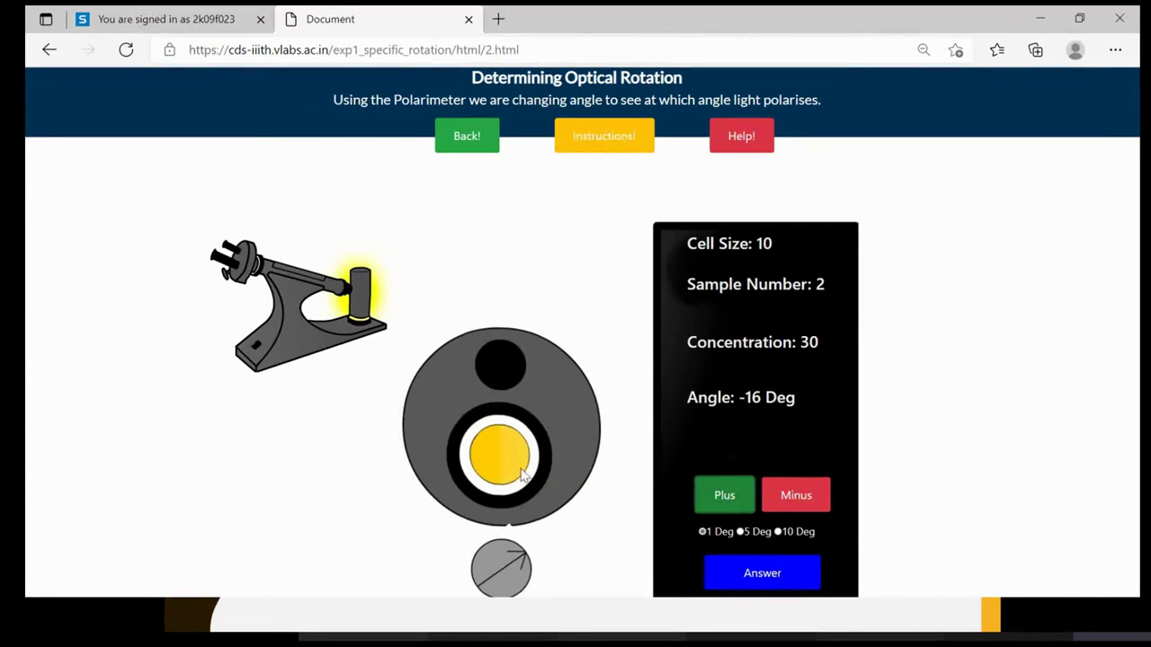
{"action": "left_click", "coordinate": [724, 505]}
{"action": "left_click", "coordinate": [725, 505]}
{"action": "left_click", "coordinate": [725, 506]}
{"action": "left_click", "coordinate": [724, 506]}
{"action": "left_click", "coordinate": [725, 505]}
{"action": "left_click", "coordinate": [724, 505]}
{"action": "left_click", "coordinate": [725, 505]}
{"action": "left_click", "coordinate": [725, 505]}
{"action": "left_click", "coordinate": [725, 505]}
{"action": "left_click", "coordinate": [724, 505]}
{"action": "left_click", "coordinate": [725, 506]}
{"action": "left_click", "coordinate": [725, 505]}
{"action": "left_click", "coordinate": [725, 506]}
{"action": "left_click", "coordinate": [725, 505]}
{"action": "left_click", "coordinate": [725, 506]}
{"action": "left_click", "coordinate": [725, 505]}
{"action": "left_click", "coordinate": [725, 505]}
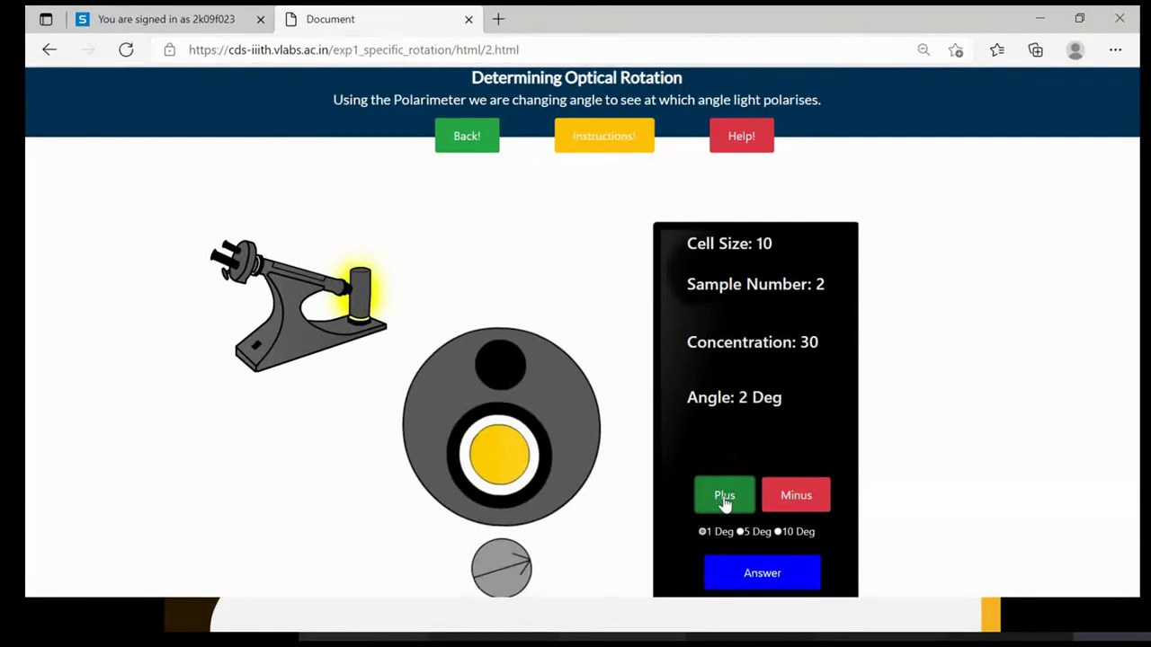
{"action": "left_click", "coordinate": [724, 506]}
{"action": "left_click", "coordinate": [725, 505]}
{"action": "left_click", "coordinate": [724, 506]}
{"action": "left_click", "coordinate": [725, 505]}
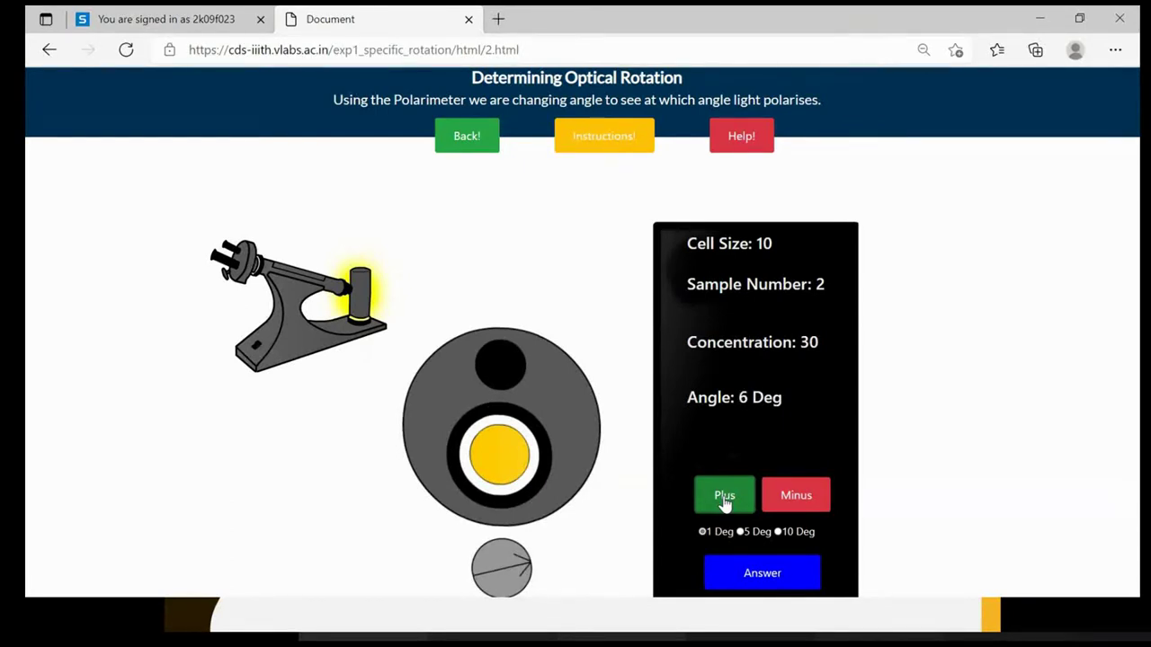
{"action": "left_click", "coordinate": [725, 505]}
{"action": "left_click", "coordinate": [724, 505]}
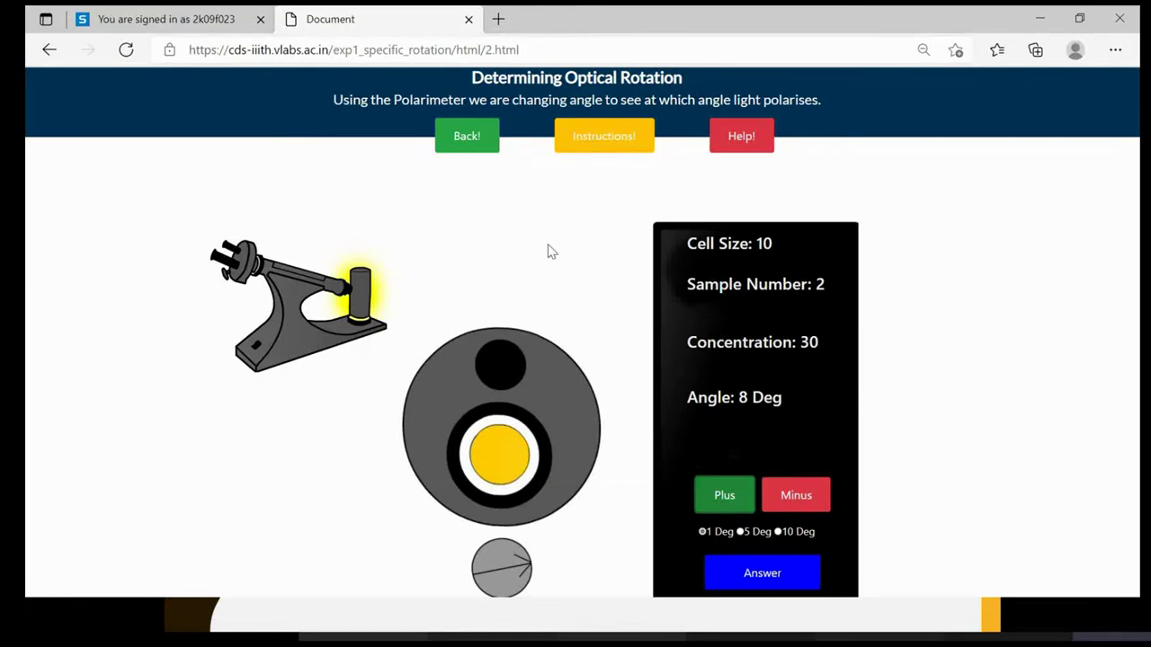
Switch to the Specific rotation workbook in Excel and enter 8 as the clockwise rotation for sample 2 in F5
{"action": "left_click", "coordinate": [1040, 18]}
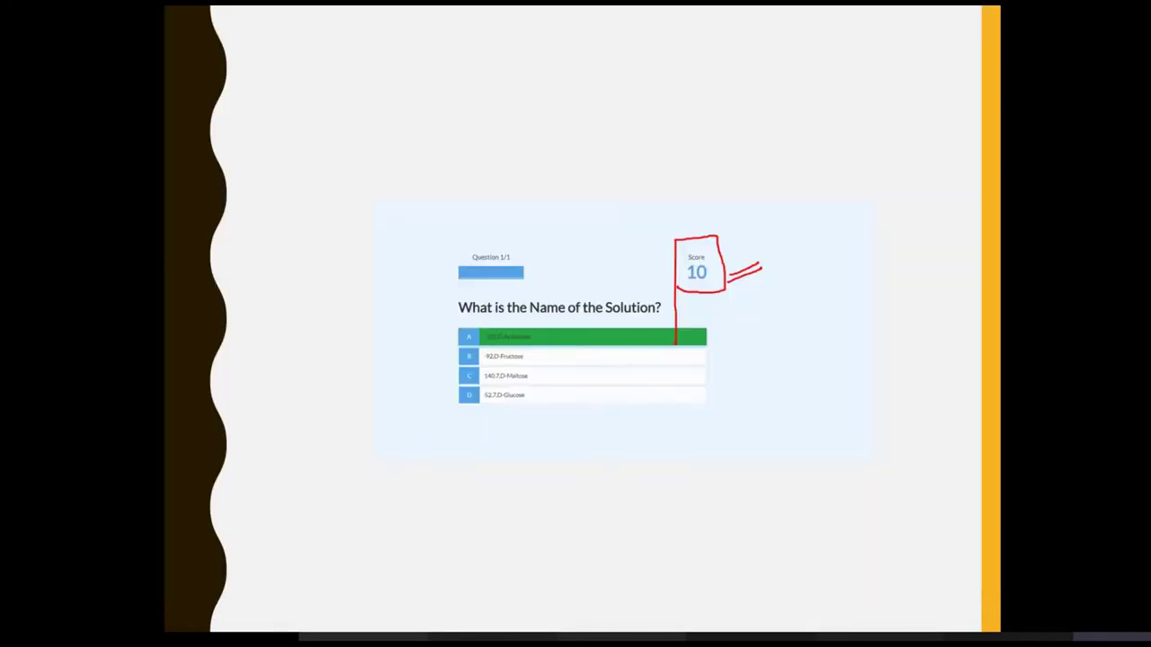
{"action": "key", "text": "alt+Tab"}
{"action": "key", "text": "alt+Tab"}
{"action": "key", "text": "alt+Tab"}
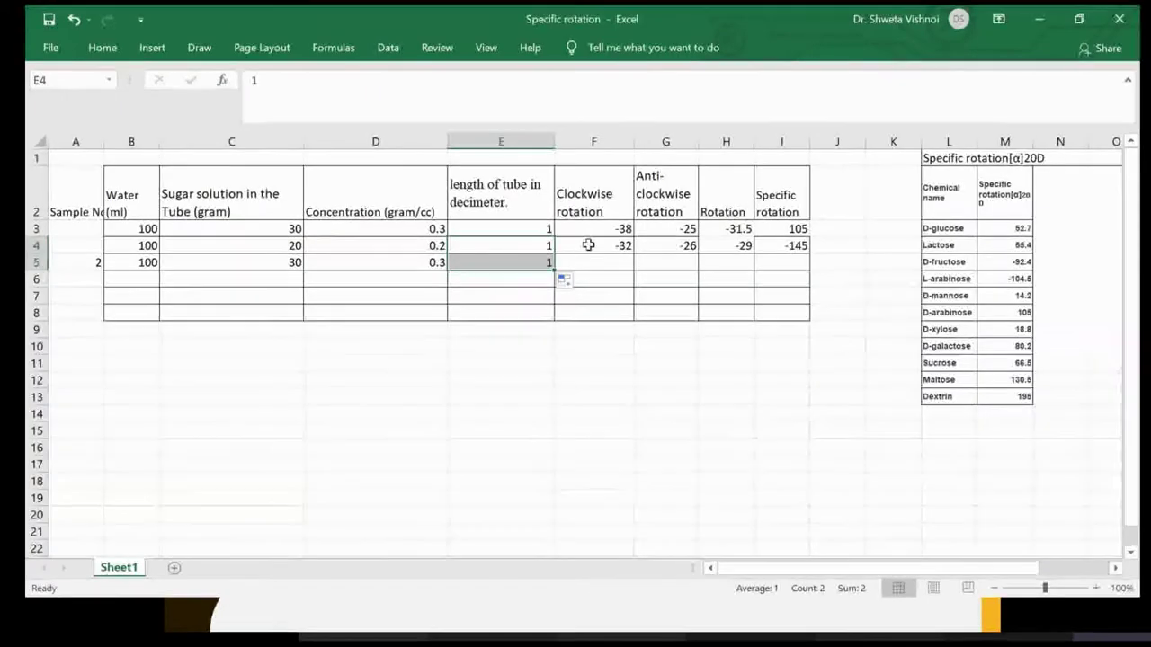
{"action": "left_click", "coordinate": [593, 263]}
{"action": "type", "text": "8"}
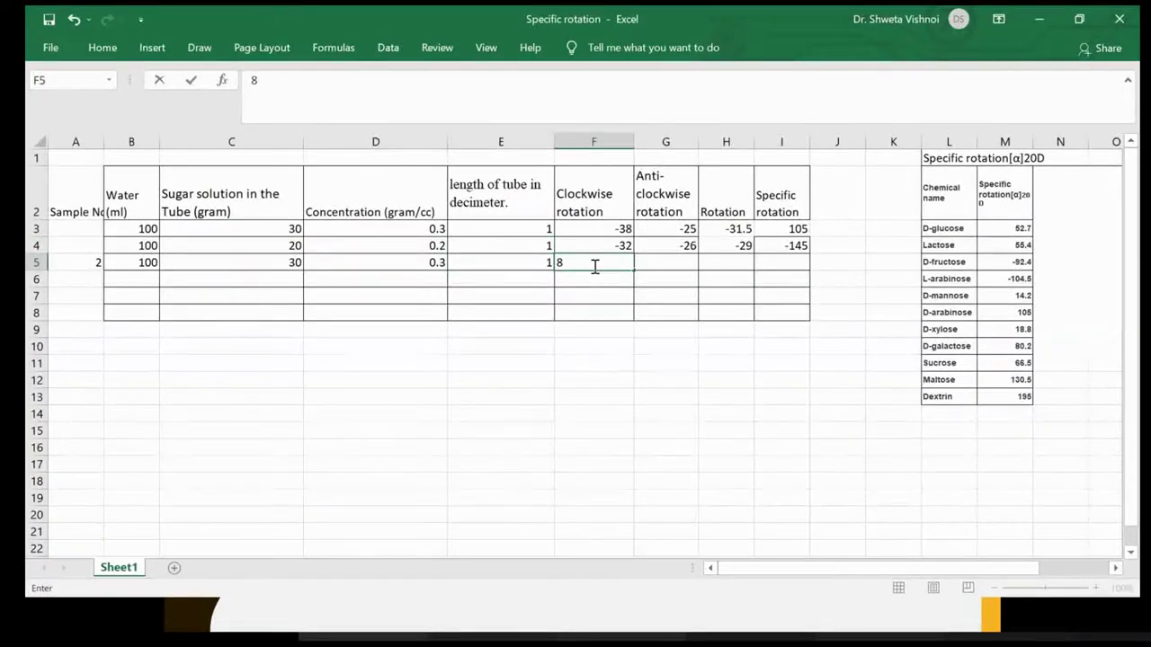
{"action": "left_click", "coordinate": [737, 338]}
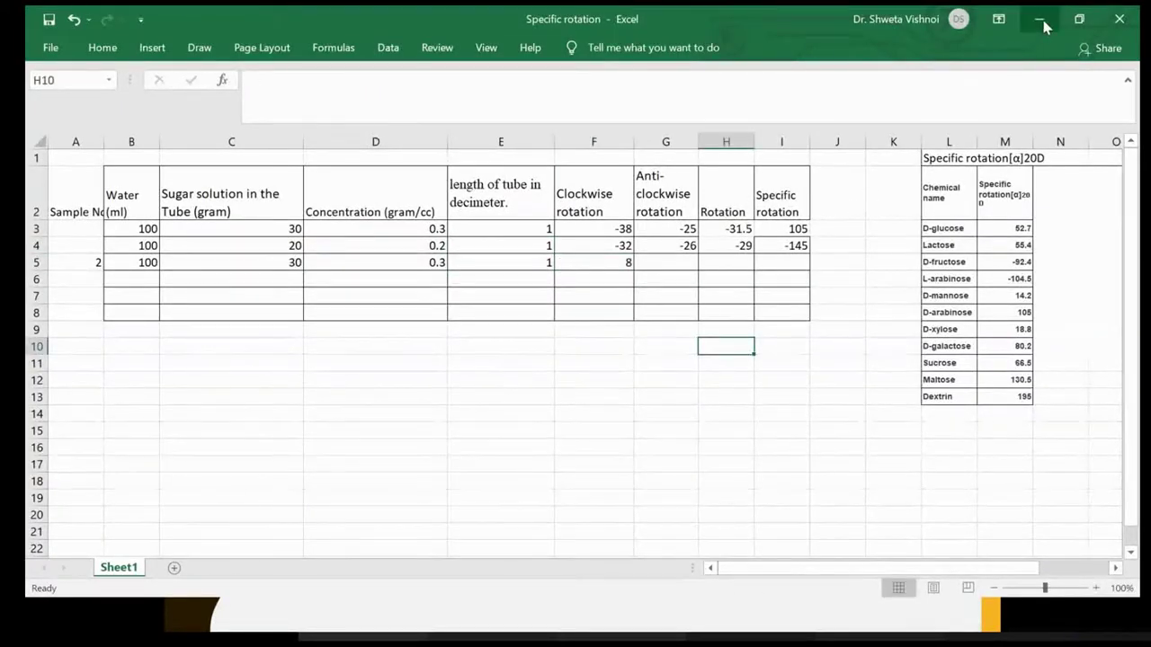
Switch from the workbook to the polarimeter page in Edge and decrease the angle in 1-degree increments to 0 Deg
{"action": "left_click", "coordinate": [1040, 20]}
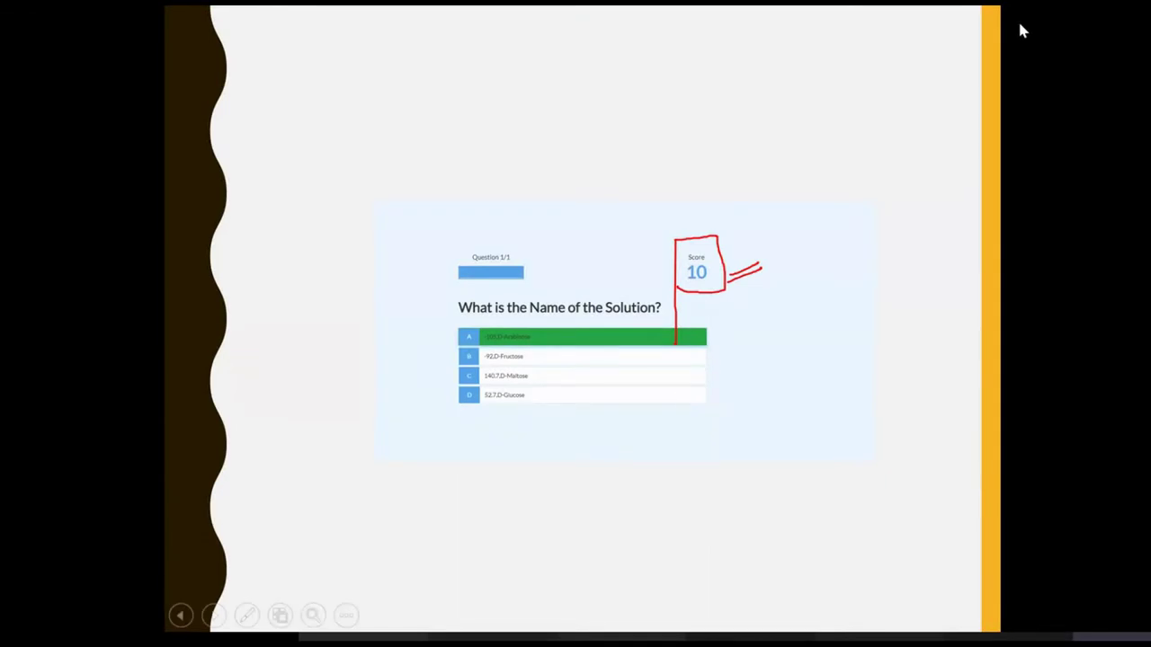
{"action": "key", "text": "alt+Tab"}
{"action": "key", "text": "alt+Tab"}
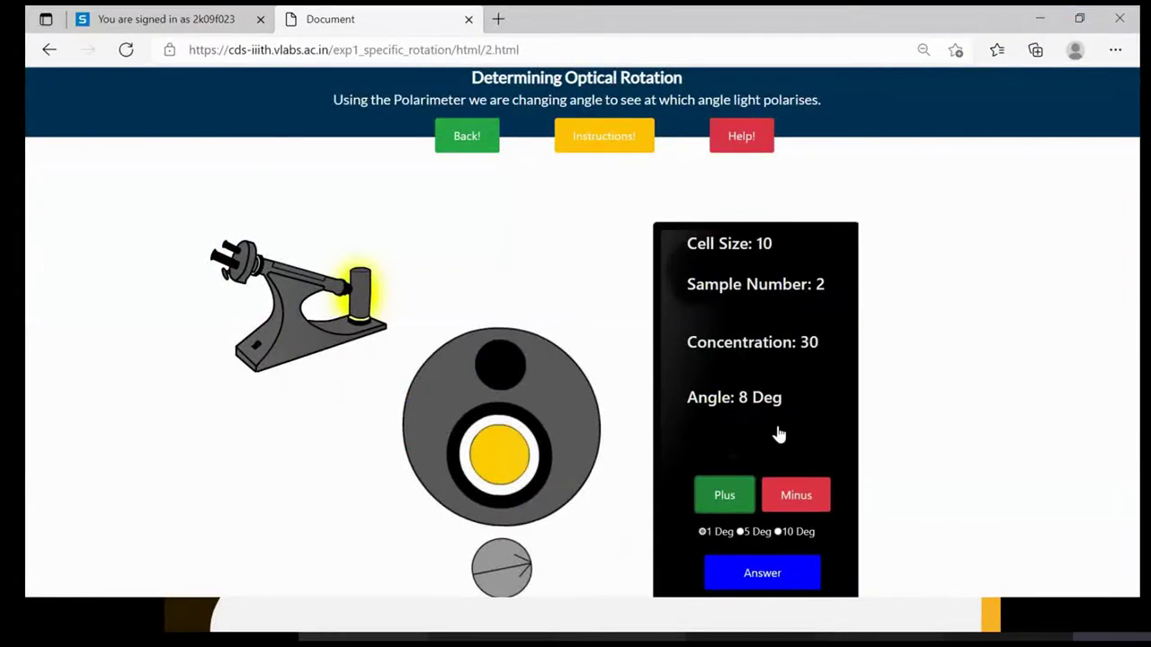
{"action": "left_click", "coordinate": [780, 501]}
{"action": "left_click", "coordinate": [781, 502]}
{"action": "left_click", "coordinate": [781, 502]}
{"action": "left_click", "coordinate": [780, 502]}
{"action": "left_click", "coordinate": [781, 501]}
{"action": "left_click", "coordinate": [780, 502]}
{"action": "left_click", "coordinate": [780, 502]}
{"action": "left_click", "coordinate": [781, 502]}
{"action": "left_click", "coordinate": [780, 502]}
{"action": "left_click", "coordinate": [739, 505]}
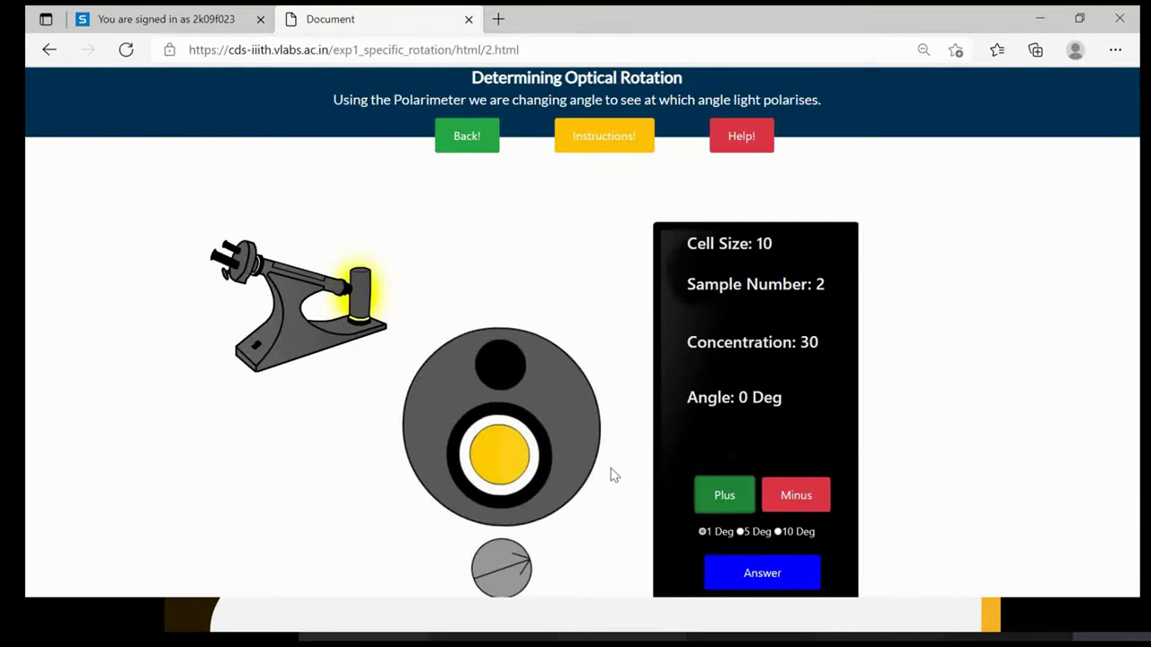
Keep decreasing the polarimeter angle in 1-degree increments to -22 Deg
{"action": "left_click", "coordinate": [775, 495]}
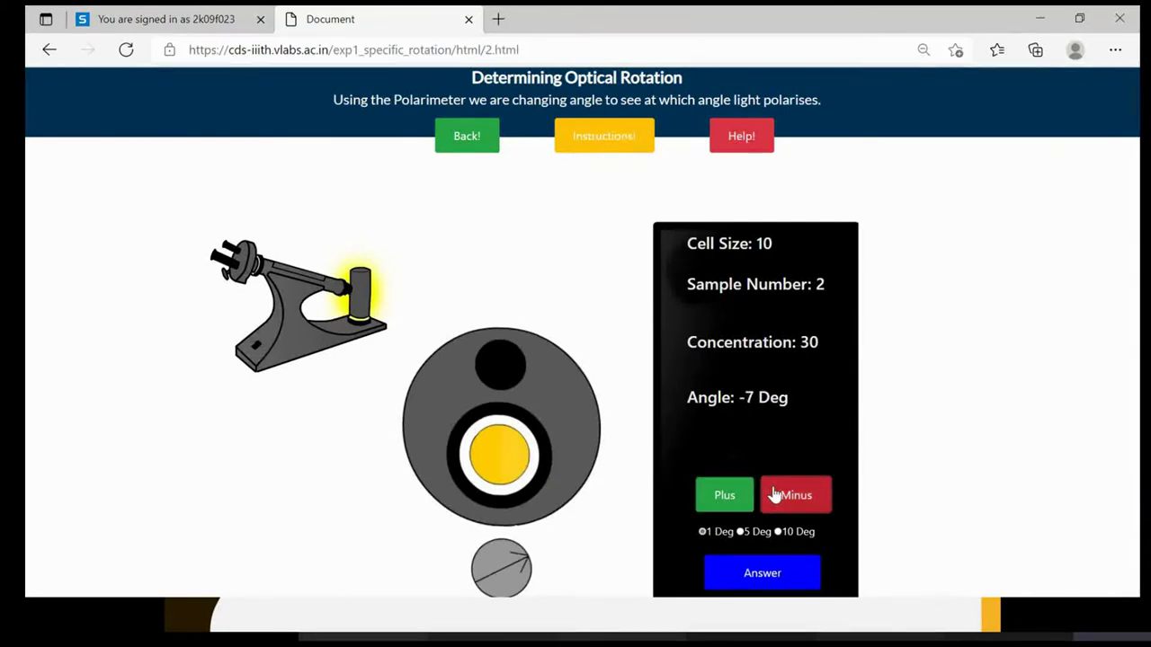
{"action": "left_click", "coordinate": [775, 495]}
{"action": "left_click", "coordinate": [775, 496]}
{"action": "left_click", "coordinate": [775, 495]}
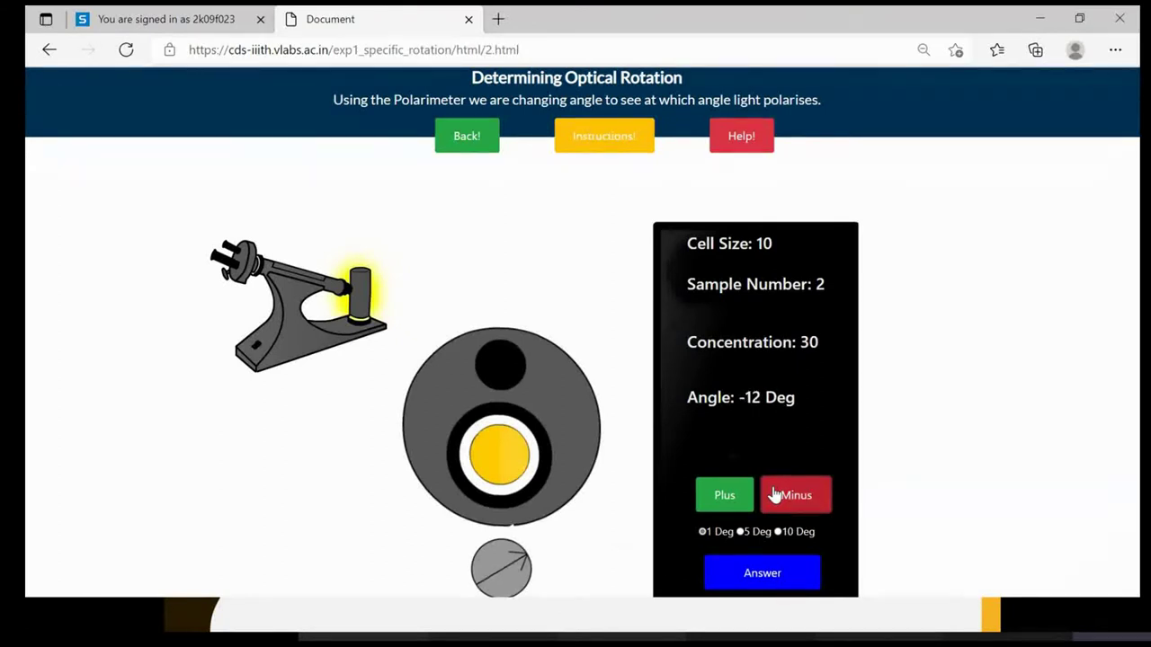
{"action": "left_click", "coordinate": [775, 495]}
{"action": "left_click", "coordinate": [775, 495]}
{"action": "left_click", "coordinate": [775, 495]}
{"action": "left_click", "coordinate": [775, 495]}
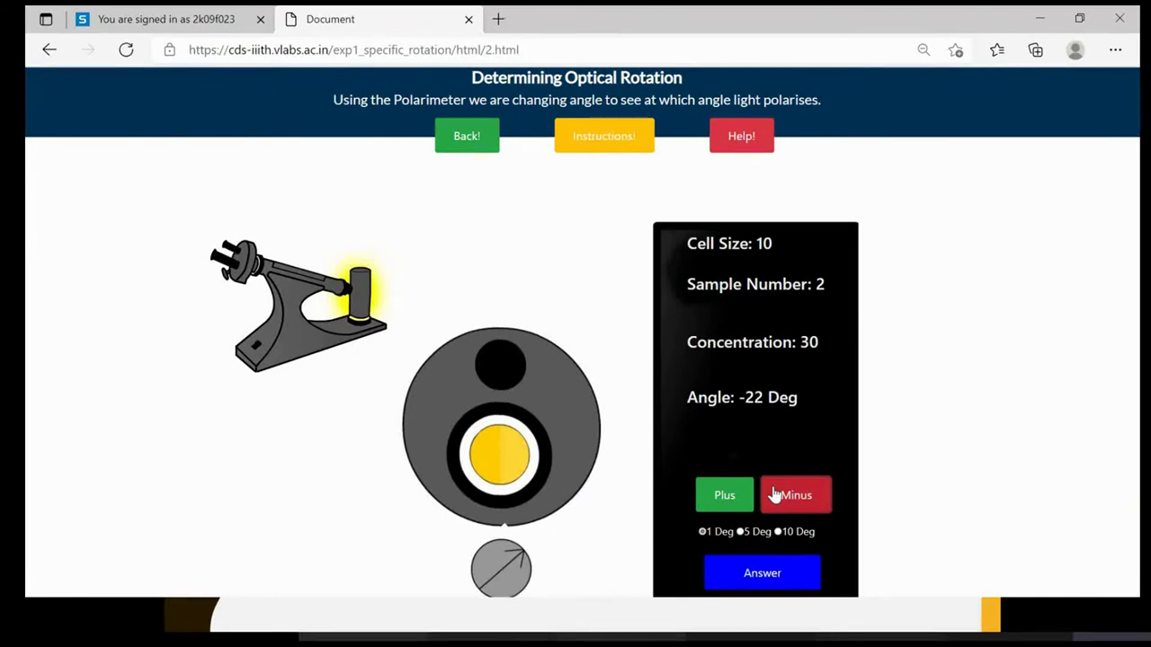
Switch the increment to 10 degrees and rotate the polarimeter in the negative direction until the angle reaches 56 Deg
{"action": "left_click", "coordinate": [778, 533]}
{"action": "left_click", "coordinate": [797, 514]}
{"action": "left_click", "coordinate": [797, 513]}
{"action": "left_click", "coordinate": [799, 511]}
{"action": "left_click", "coordinate": [799, 511]}
{"action": "left_click", "coordinate": [799, 511]}
{"action": "left_click", "coordinate": [799, 511]}
{"action": "left_click", "coordinate": [799, 511]}
{"action": "left_click", "coordinate": [800, 511]}
{"action": "left_click", "coordinate": [800, 511]}
{"action": "left_click", "coordinate": [799, 510]}
{"action": "left_click", "coordinate": [799, 511]}
{"action": "double_click", "coordinate": [799, 511]}
{"action": "left_click", "coordinate": [800, 511]}
{"action": "left_click", "coordinate": [799, 510]}
{"action": "left_click", "coordinate": [800, 510]}
{"action": "left_click", "coordinate": [799, 511]}
{"action": "left_click", "coordinate": [800, 511]}
{"action": "left_click", "coordinate": [799, 511]}
{"action": "left_click", "coordinate": [799, 510]}
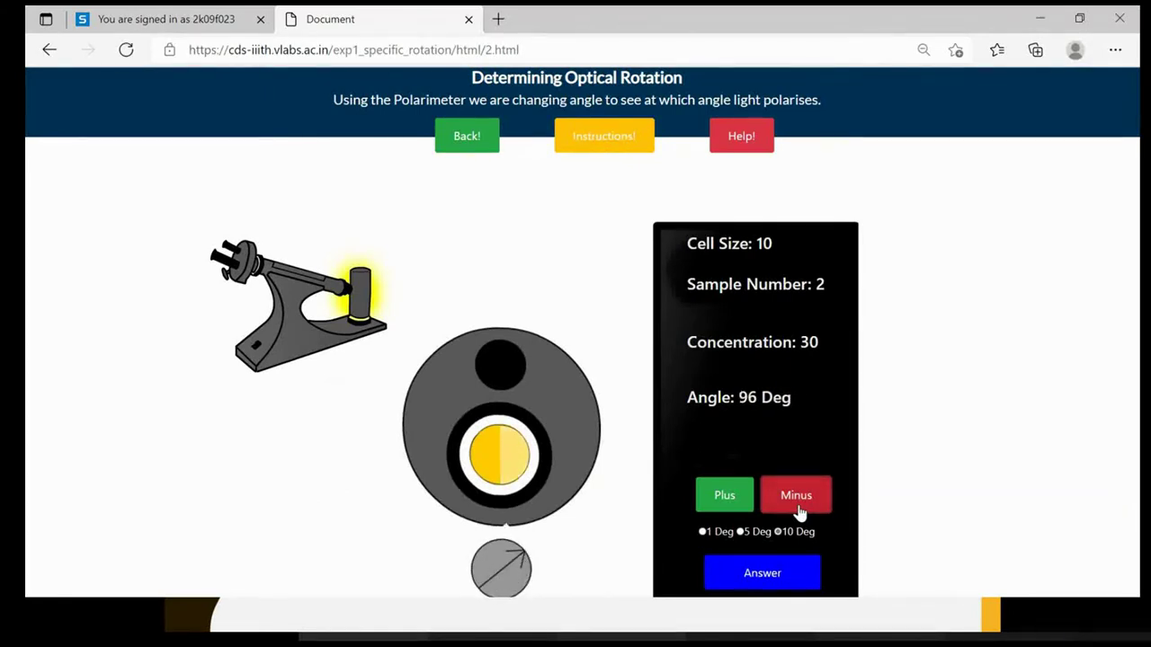
{"action": "left_click", "coordinate": [799, 510]}
{"action": "left_click", "coordinate": [799, 511]}
{"action": "left_click", "coordinate": [800, 511]}
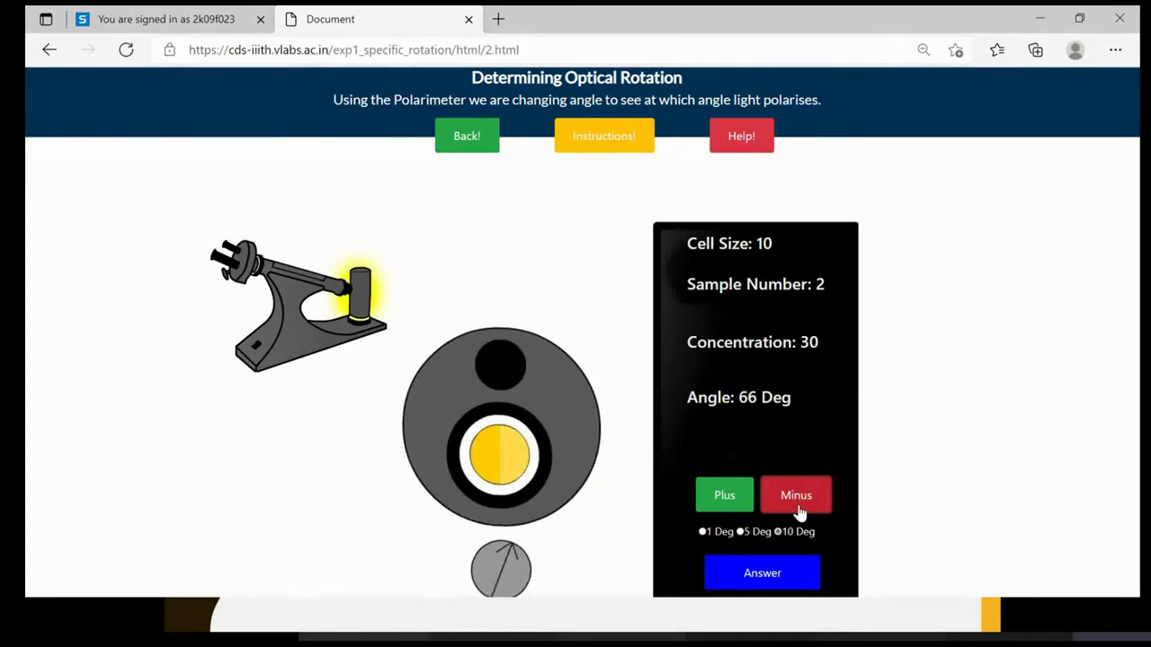
{"action": "left_click", "coordinate": [799, 510]}
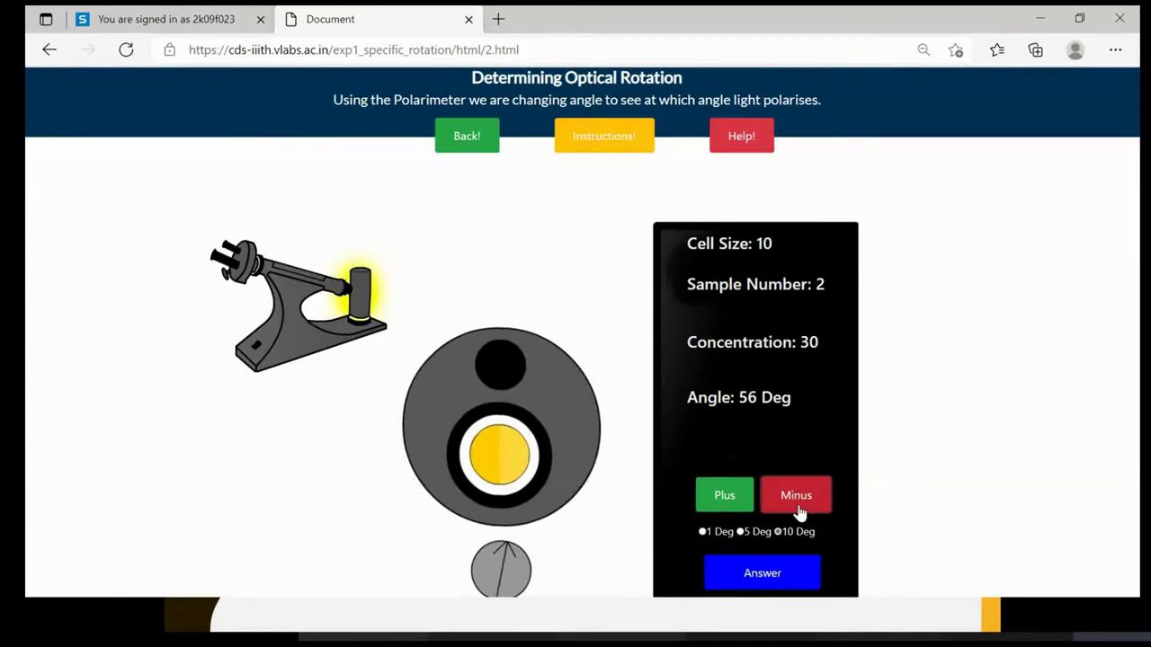
Switch the increment to 5 degrees and decrease the polarimeter angle to 26 Deg
{"action": "left_click", "coordinate": [742, 532]}
{"action": "left_click", "coordinate": [781, 509]}
{"action": "left_click", "coordinate": [784, 508]}
{"action": "left_click", "coordinate": [784, 508]}
{"action": "left_click", "coordinate": [784, 508]}
{"action": "left_click", "coordinate": [784, 508]}
{"action": "left_click", "coordinate": [784, 508]}
Switch the increment to 1 degree and decrease the angle to 20 Deg, matching both halves of the field
{"action": "left_click", "coordinate": [702, 532]}
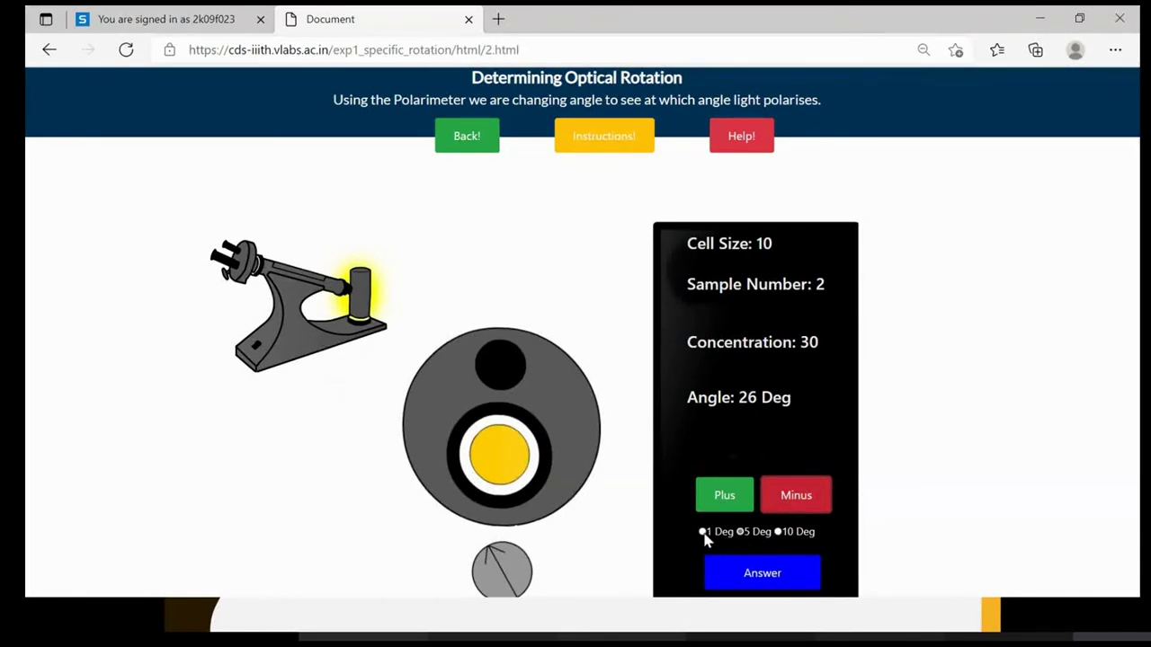
{"action": "left_click", "coordinate": [778, 506]}
{"action": "left_click", "coordinate": [779, 507]}
{"action": "left_click", "coordinate": [778, 506]}
{"action": "left_click", "coordinate": [778, 507]}
{"action": "left_click", "coordinate": [779, 507]}
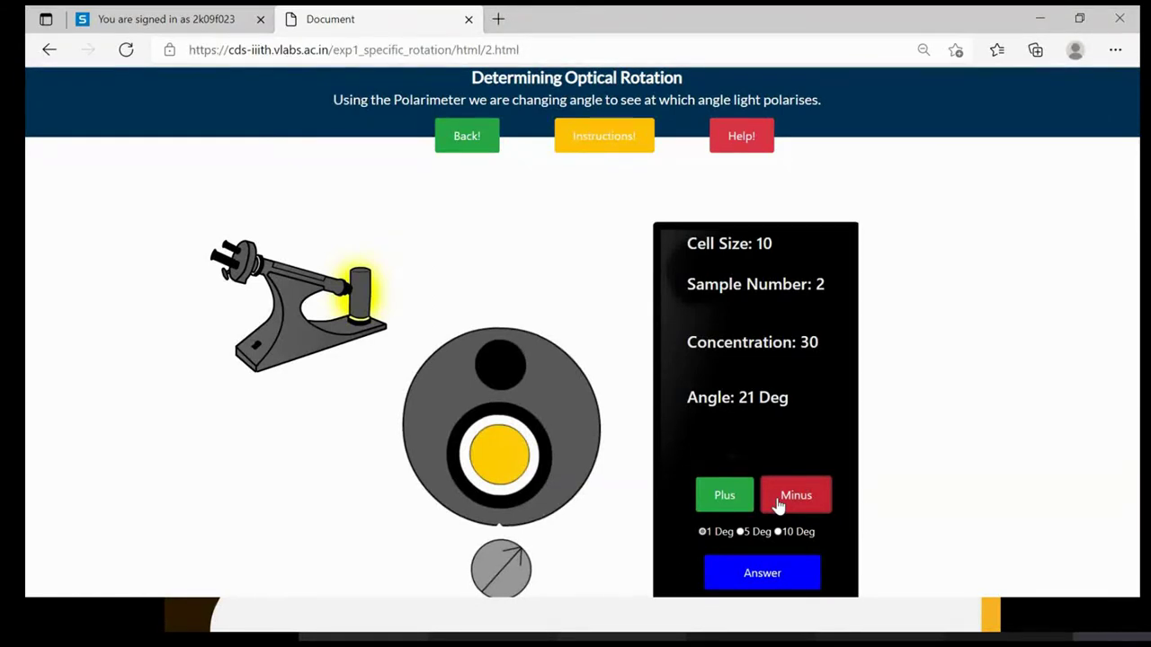
{"action": "left_click", "coordinate": [778, 506]}
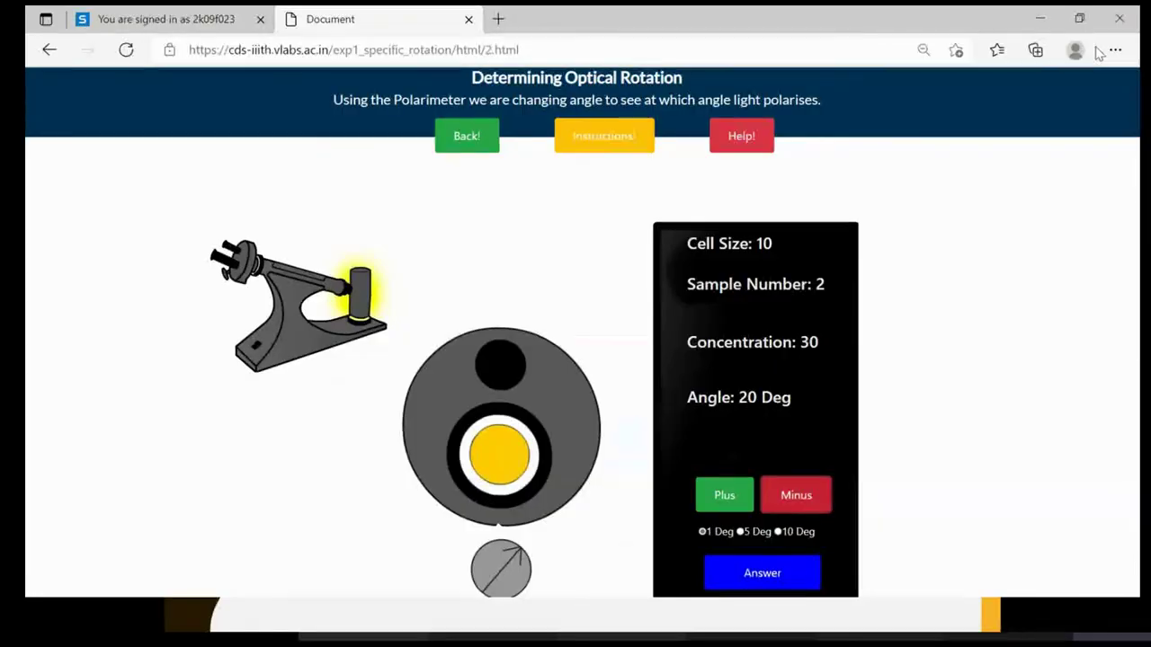
Switch to the Specific rotation workbook in Excel and enter 20 as the anti-clockwise rotation for sample 2 in G5
{"action": "key", "text": "alt+Tab"}
{"action": "key", "text": "alt+Tab"}
{"action": "key", "text": "alt+Tab"}
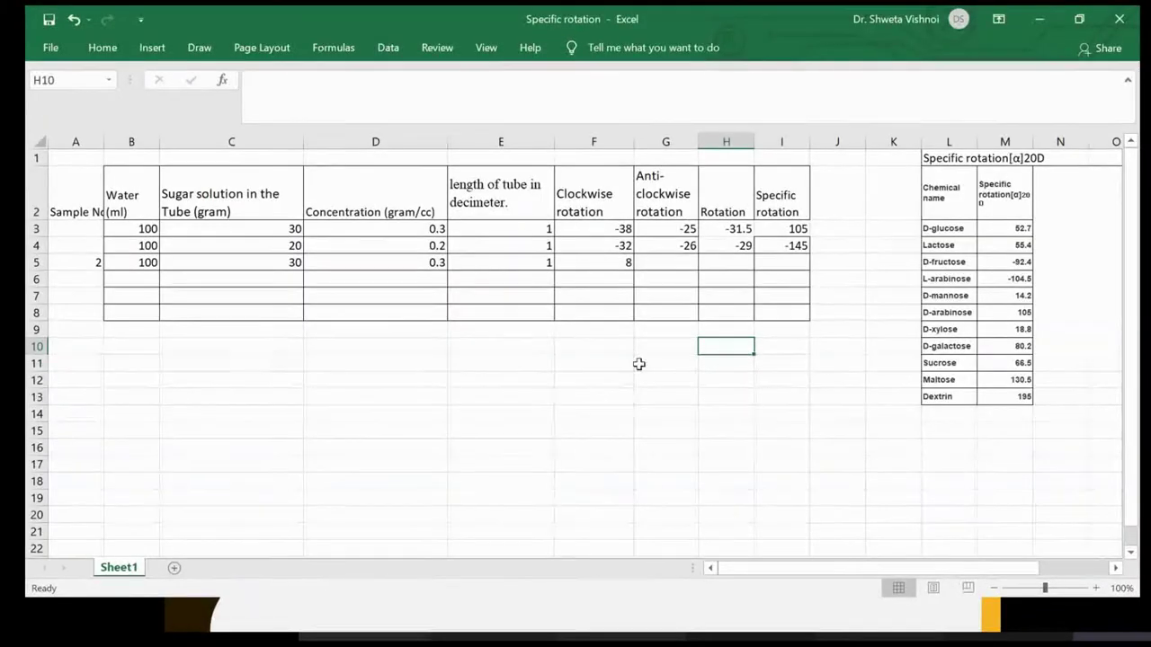
{"action": "left_click", "coordinate": [685, 267]}
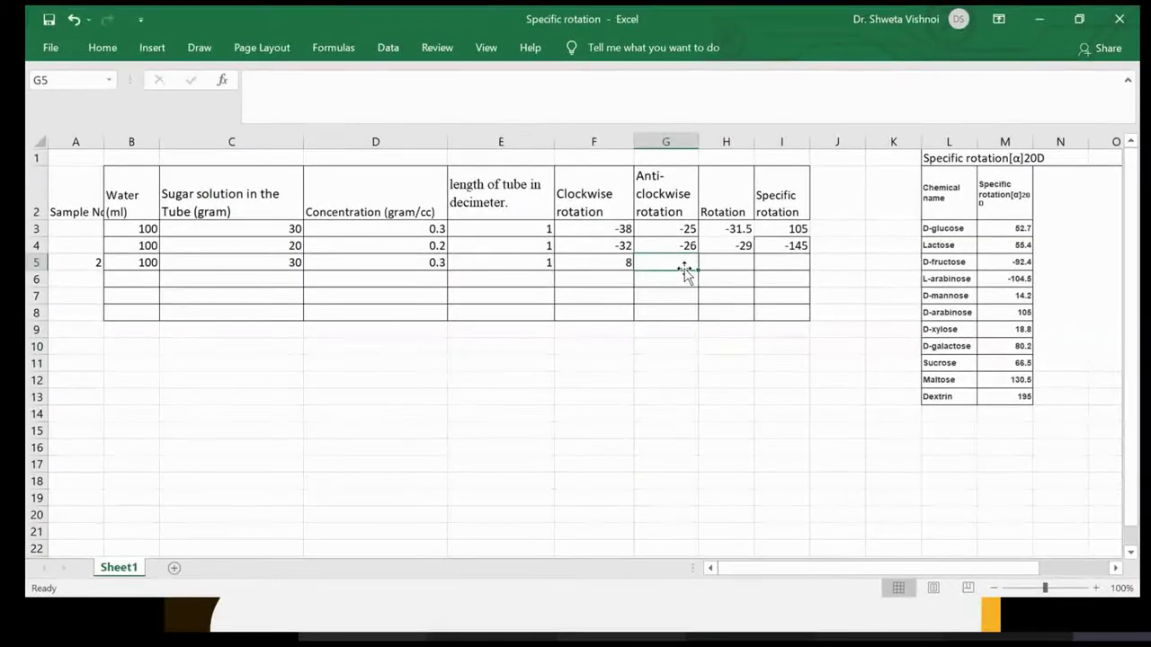
{"action": "type", "text": "20"}
{"action": "key", "text": "Return"}
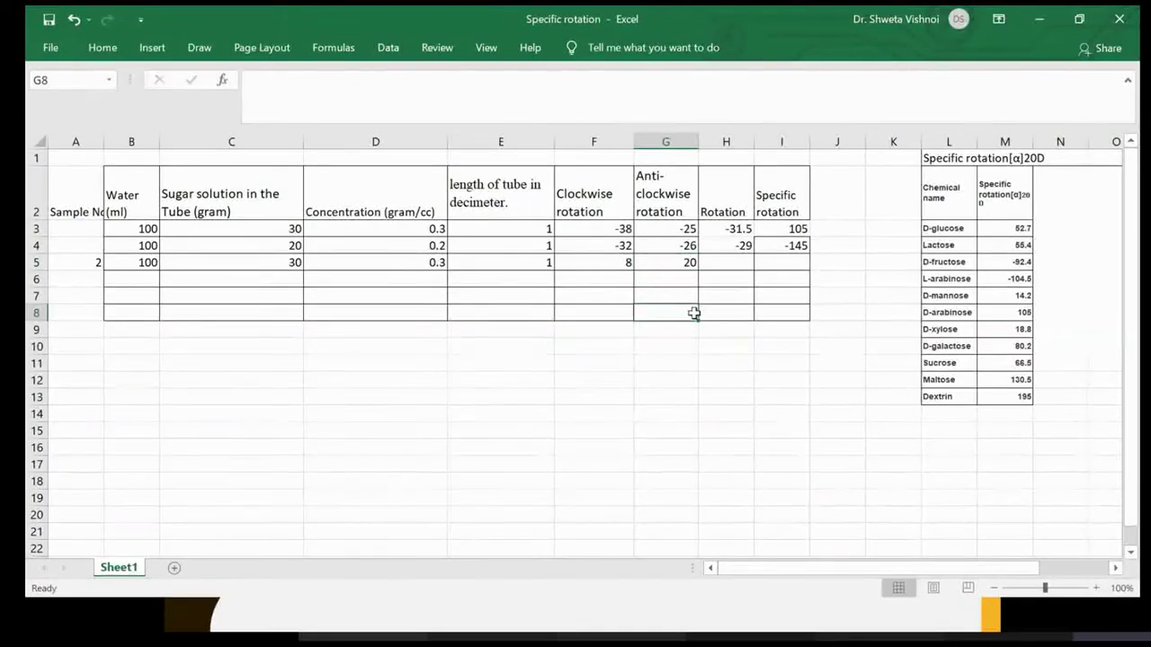
Fill the Rotation formula from H4 down to H5 to average sample 2's two readings
{"action": "left_click", "coordinate": [736, 260]}
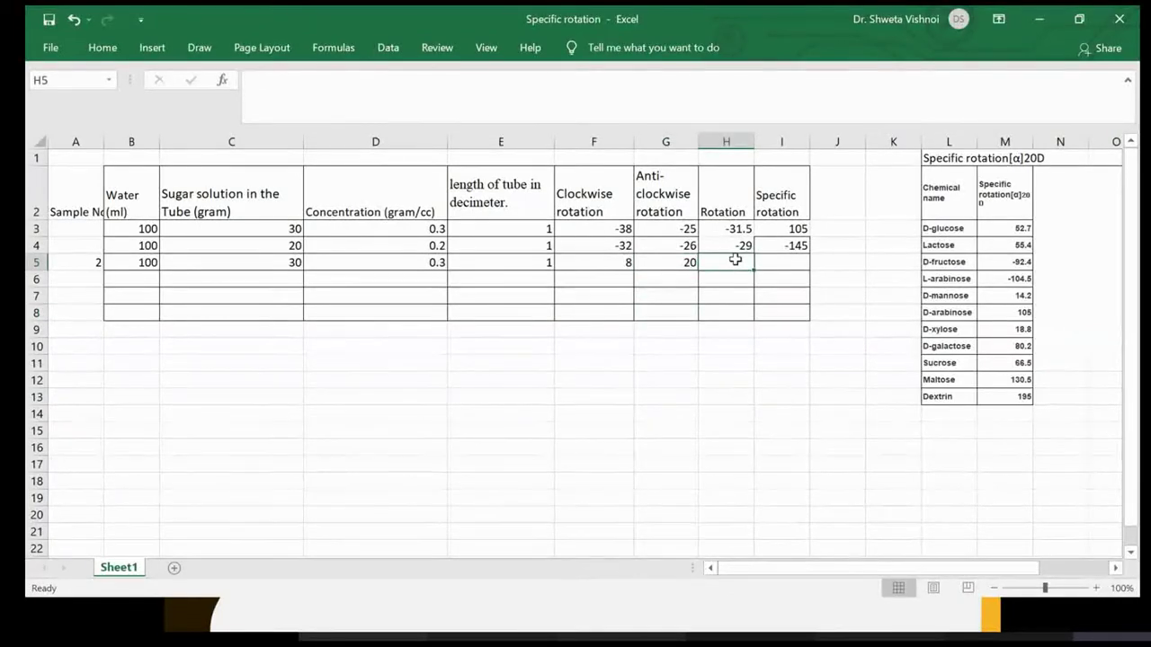
{"action": "left_click", "coordinate": [719, 246]}
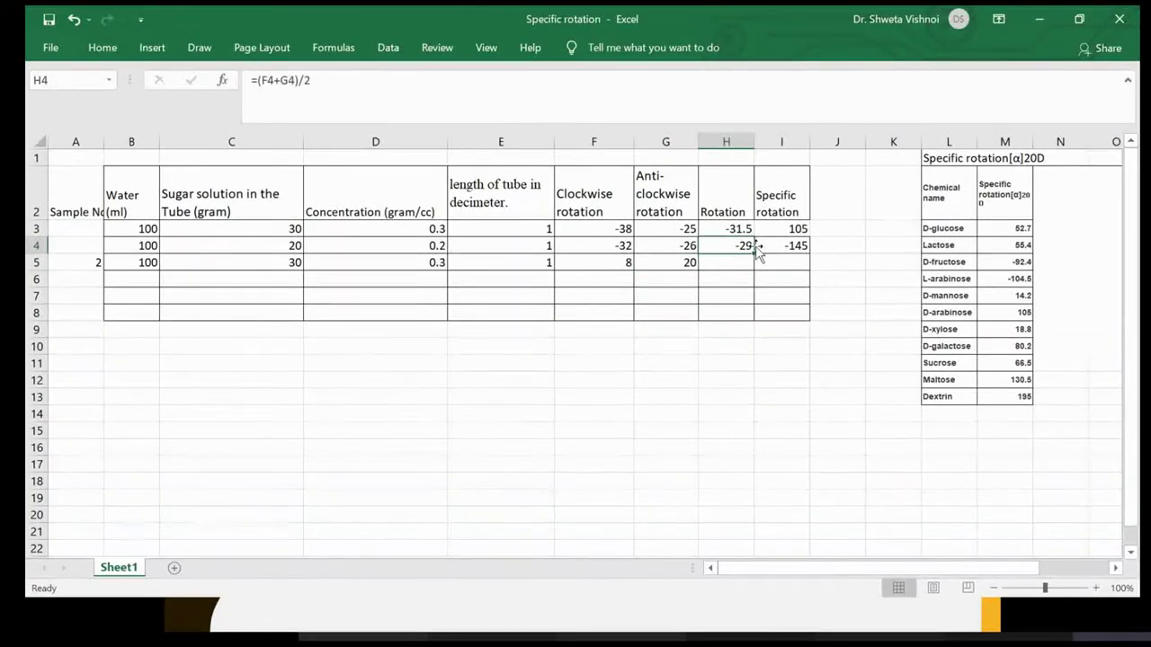
{"action": "left_click_drag", "start_coordinate": [751, 267], "coordinate": [748, 271]}
{"action": "left_click", "coordinate": [733, 263]}
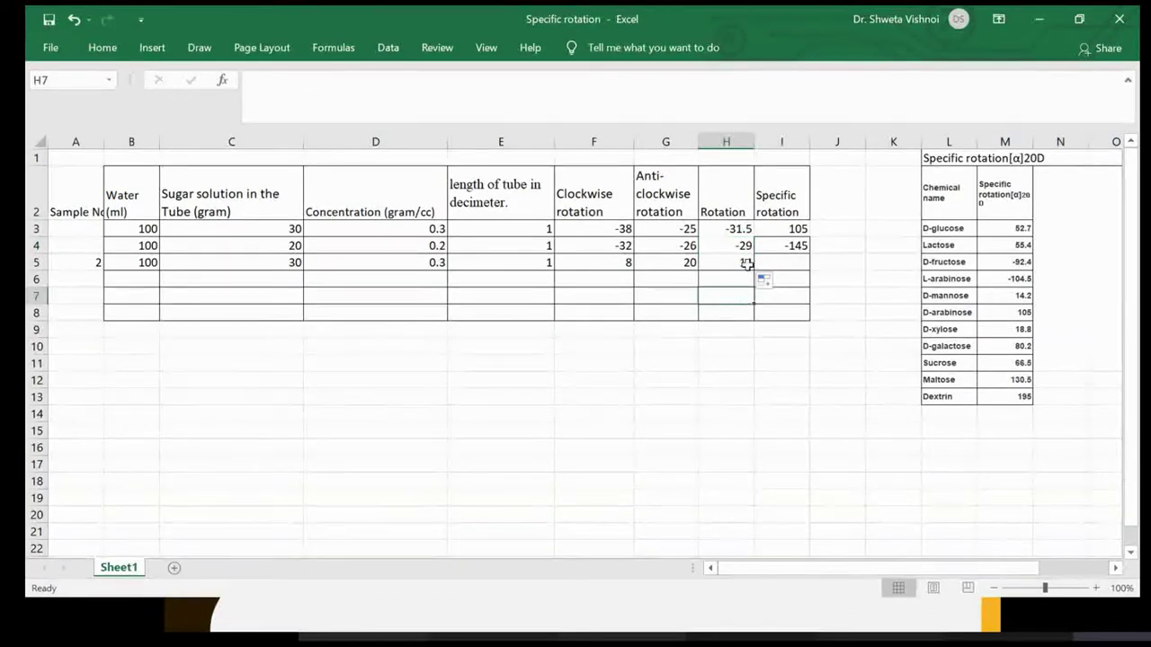
Try to fill the Specific rotation formula from I4 down to I5 and edit it for sample 2
{"action": "left_click", "coordinate": [788, 261]}
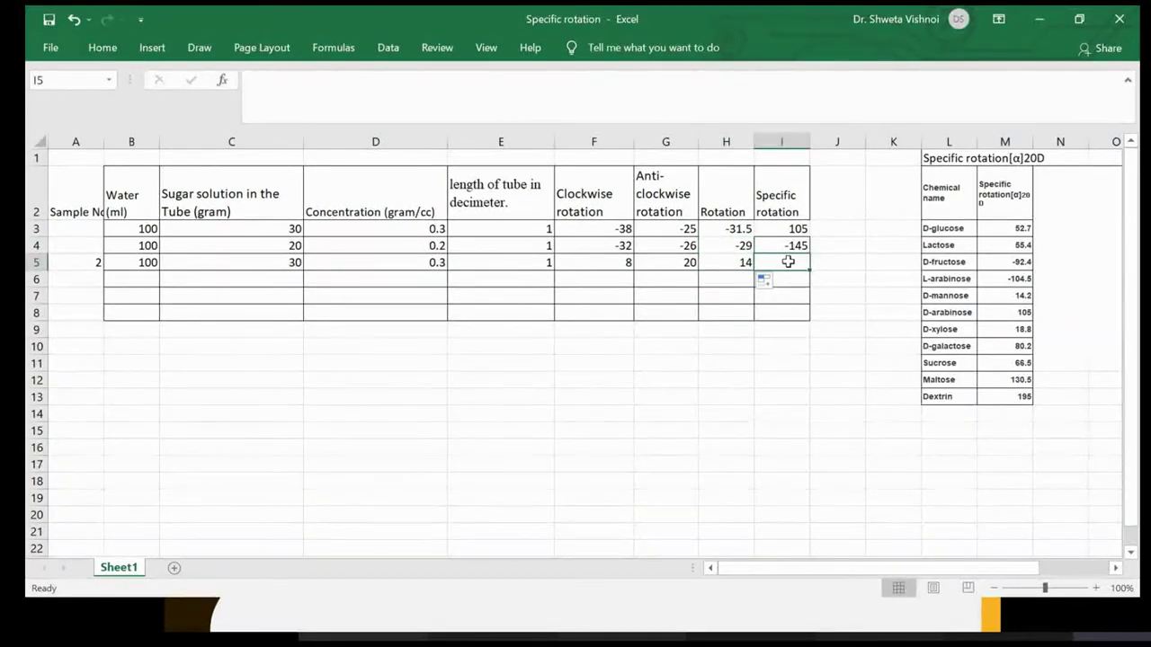
{"action": "left_click", "coordinate": [792, 245]}
{"action": "left_click_drag", "start_coordinate": [808, 254], "coordinate": [799, 268]}
{"action": "left_click", "coordinate": [792, 262]}
{"action": "left_click", "coordinate": [270, 80]}
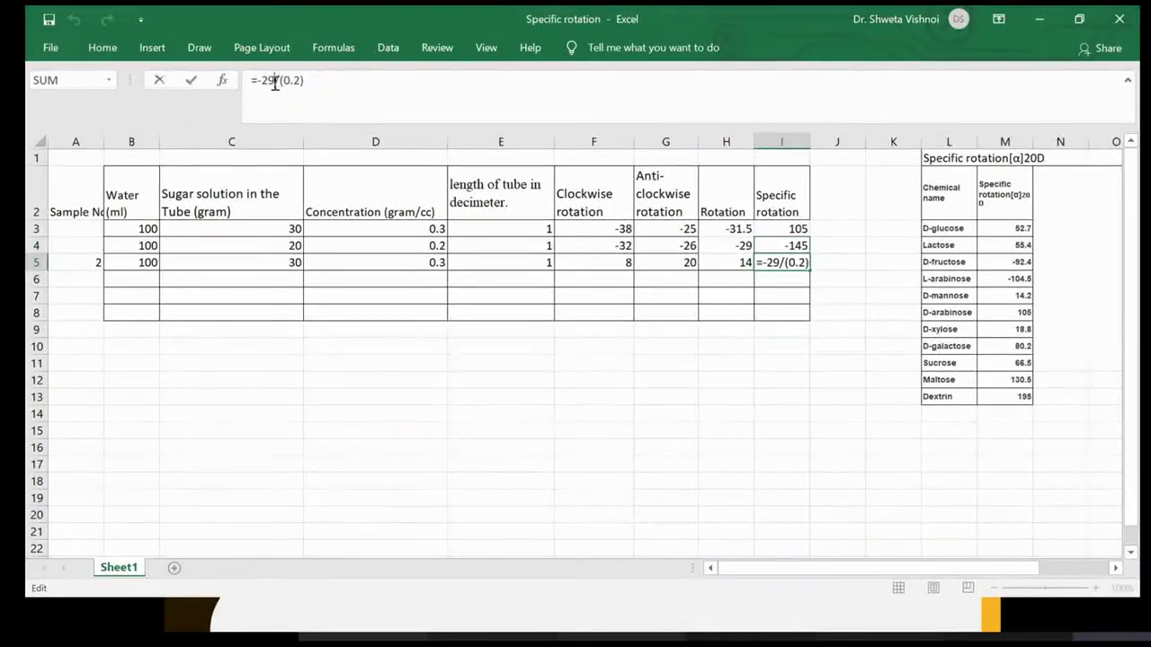
{"action": "left_click", "coordinate": [666, 312]}
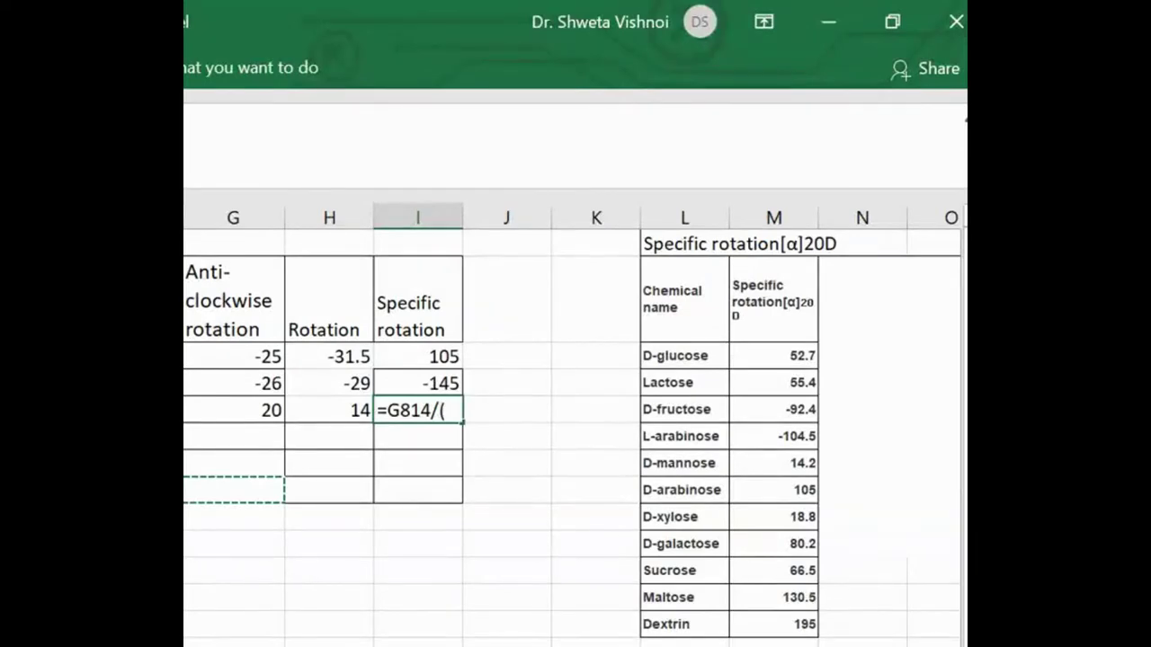
{"action": "key", "text": "Return"}
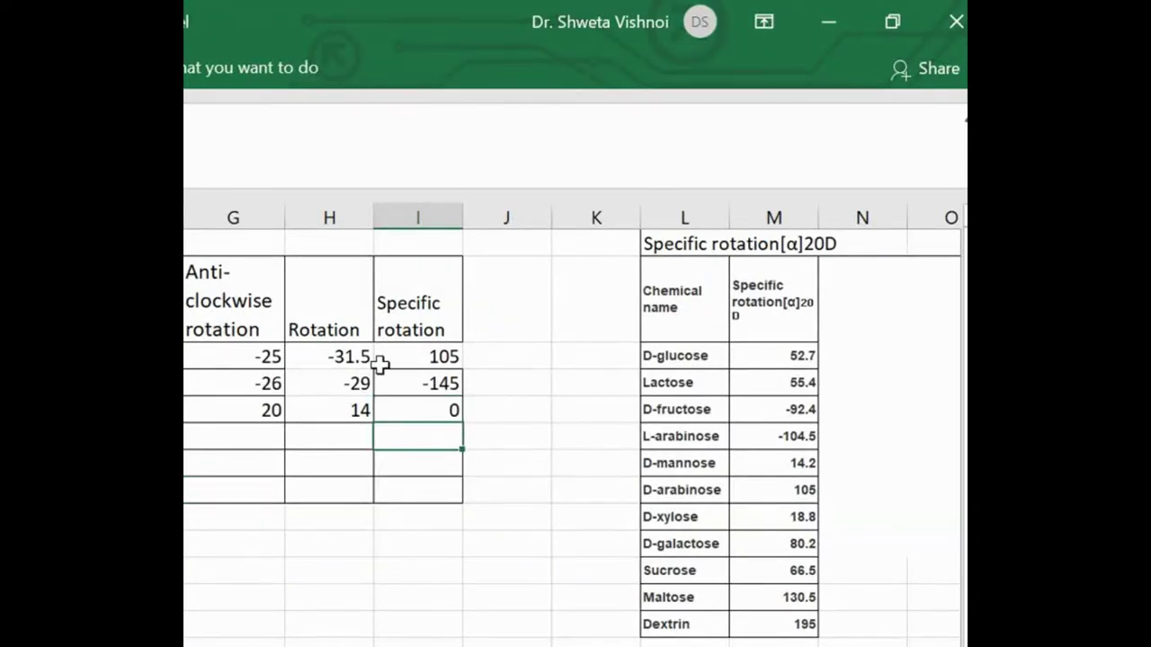
Replace the contents of I5 with the specific rotation formula =14/(0.3)
{"action": "left_click", "coordinate": [432, 414]}
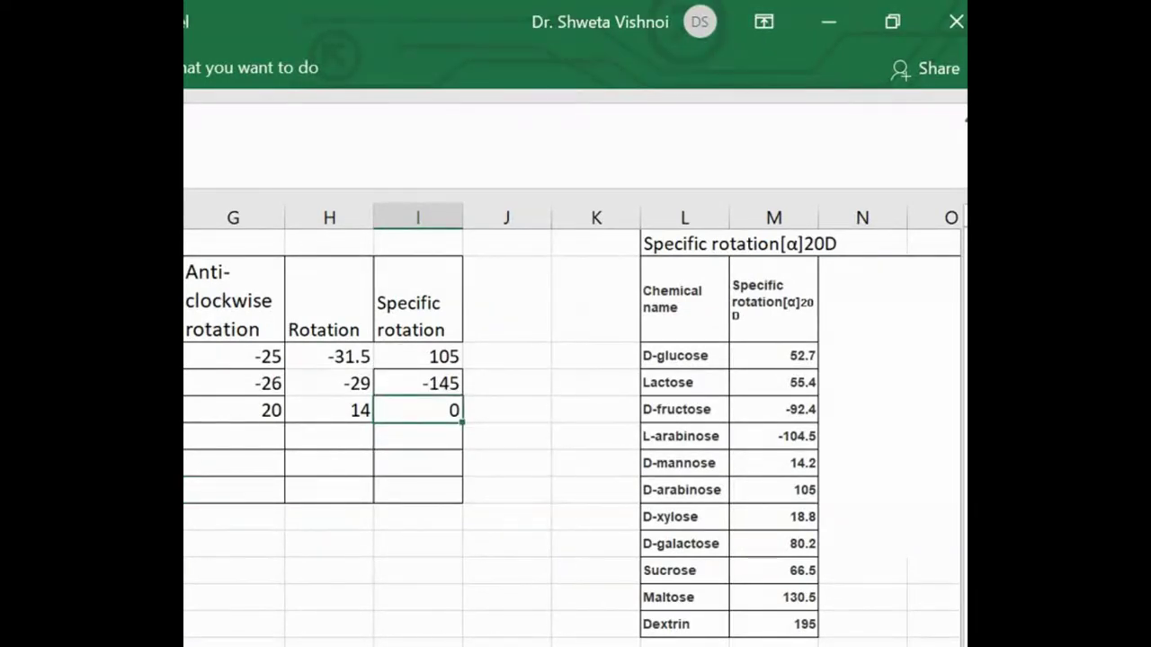
{"action": "type", "text": "=14/(0.3)"}
{"action": "key", "text": "Return"}
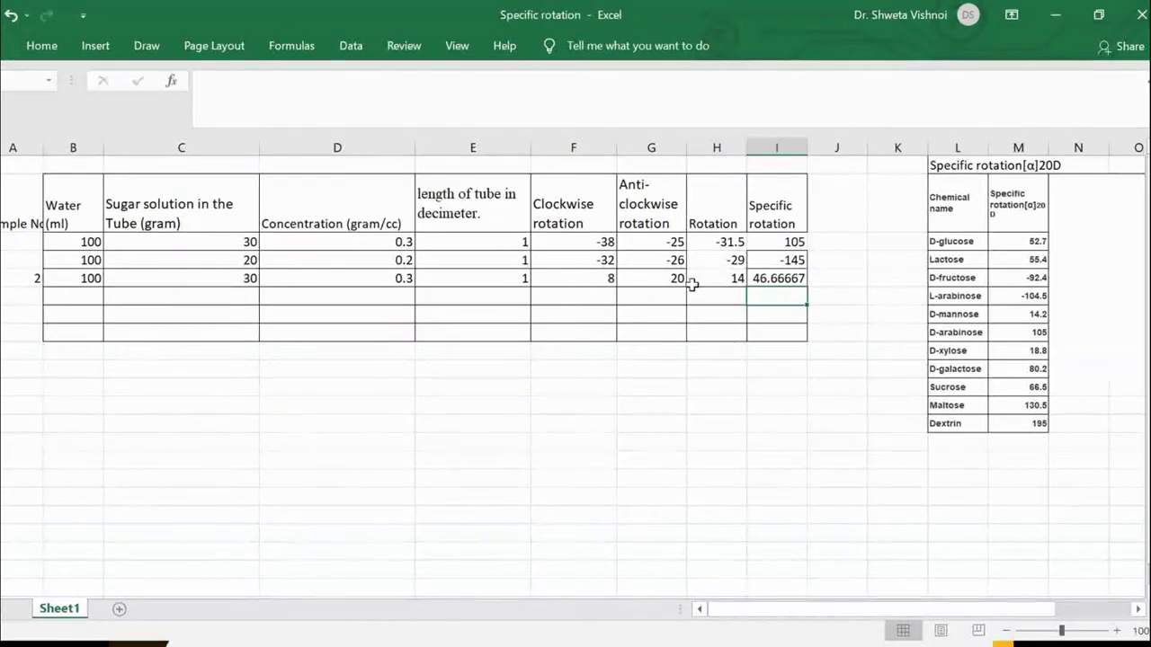
Change sample 2's anti-clockwise rotation in G5 to 21
{"action": "left_click", "coordinate": [270, 412]}
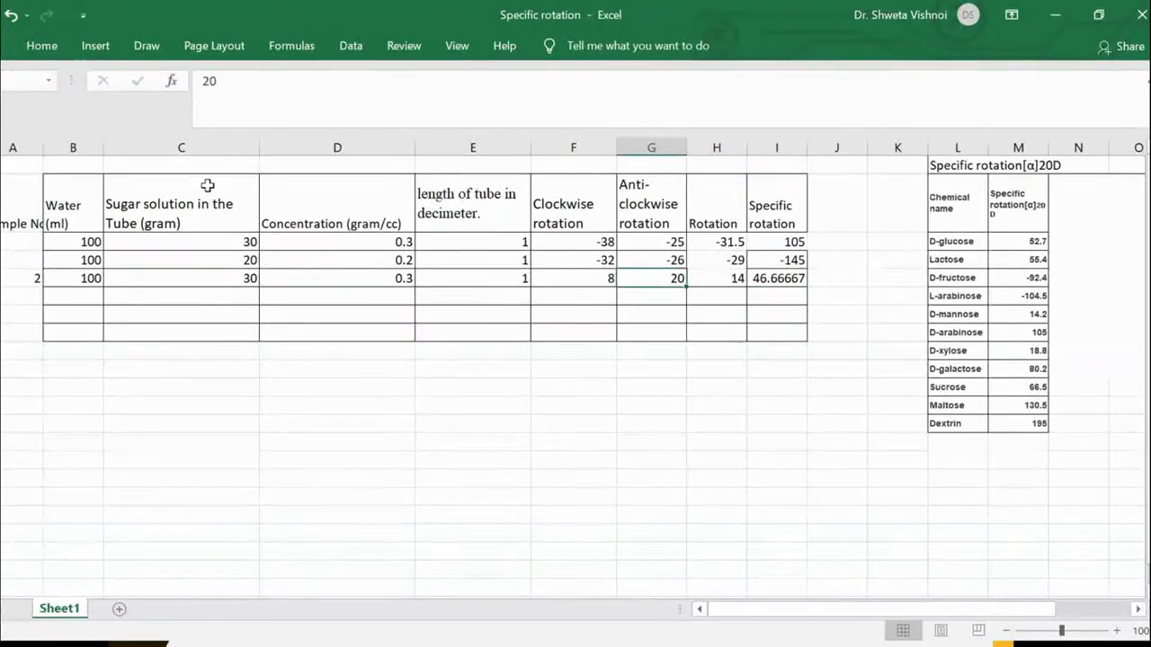
{"action": "left_click", "coordinate": [240, 77]}
{"action": "key", "text": "BackSpace"}
{"action": "type", "text": "1"}
{"action": "key", "text": "Return"}
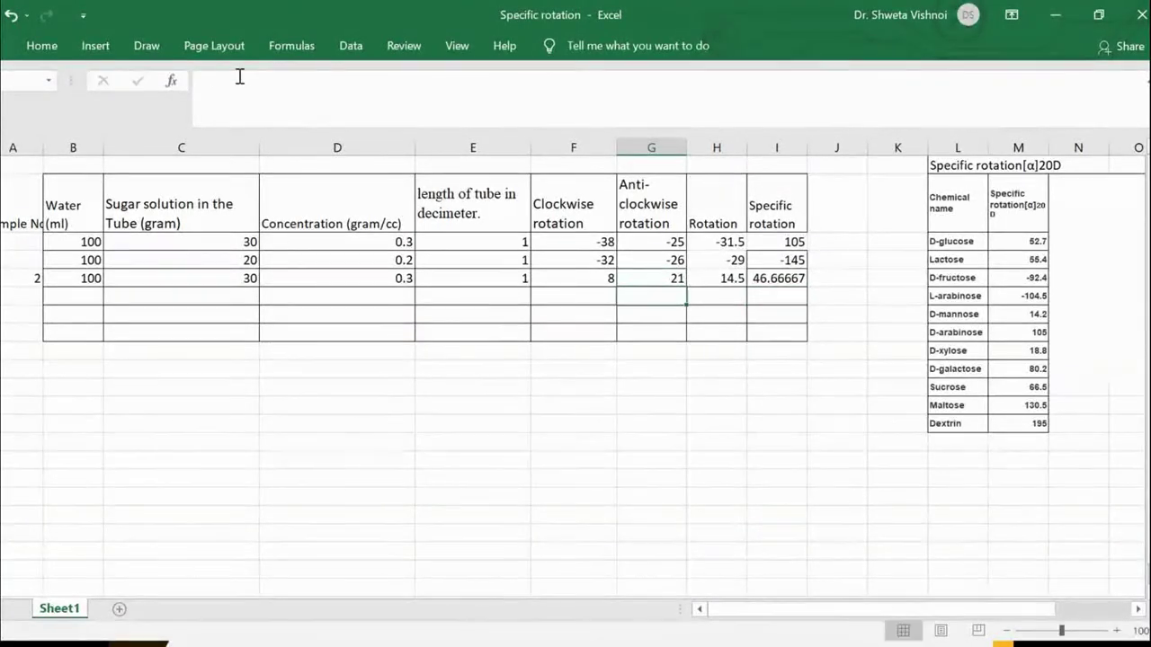
Update sample 2's specific rotation formula in I5 to =14.5/(0.3)
{"action": "left_click", "coordinate": [779, 280]}
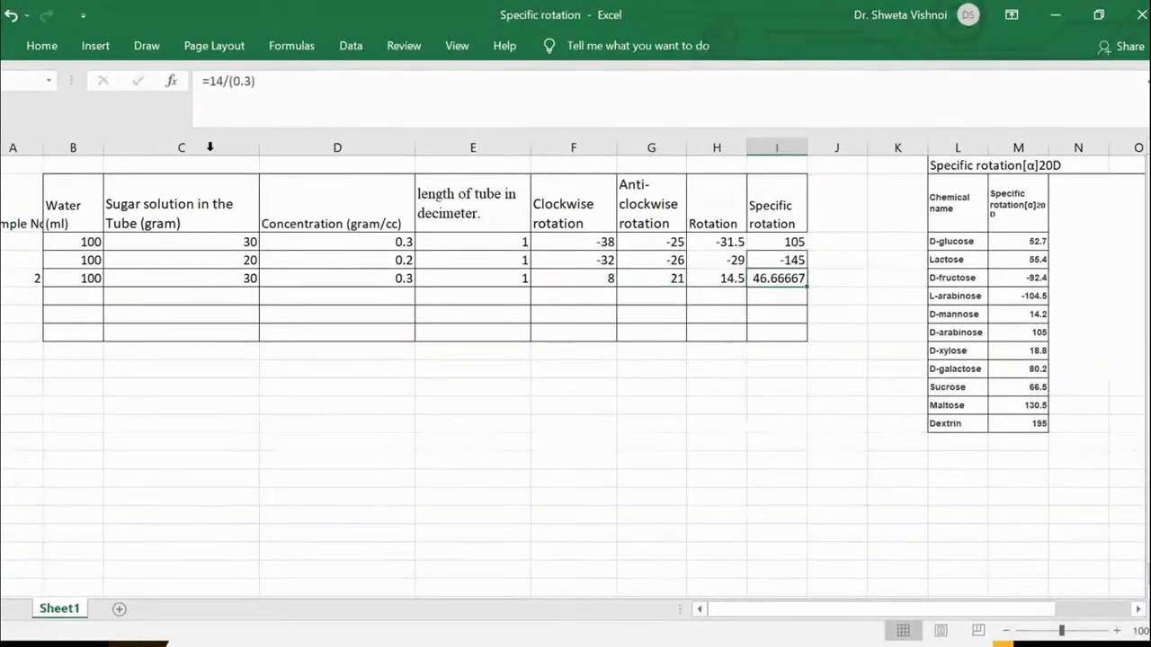
{"action": "left_click", "coordinate": [224, 83]}
{"action": "type", "text": ".5"}
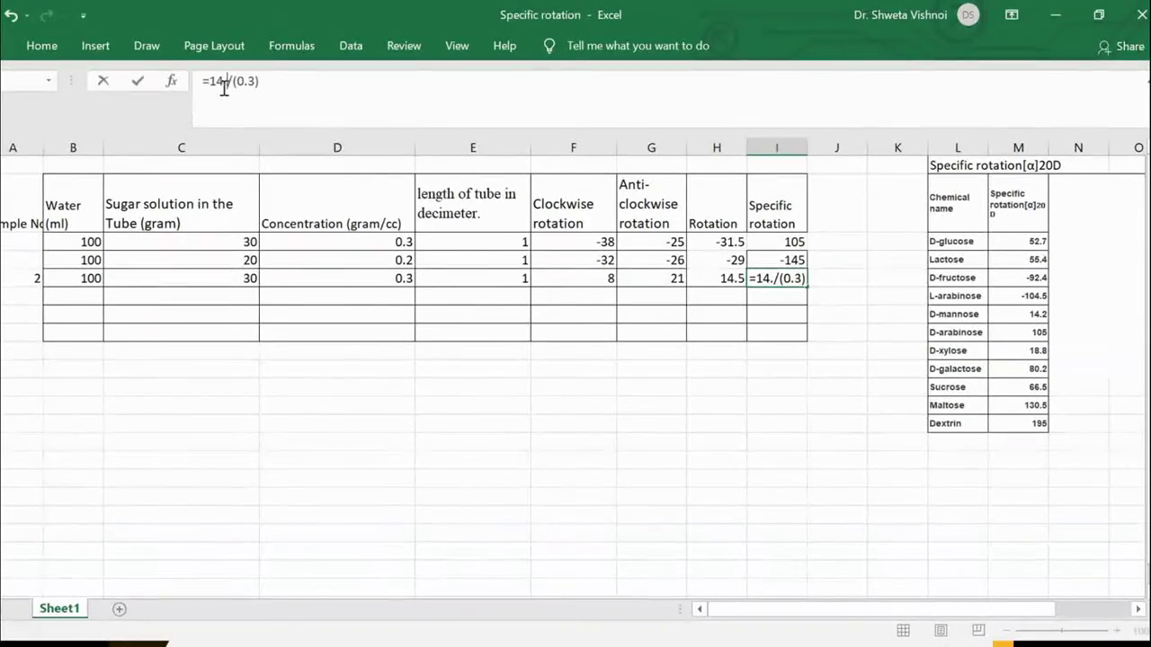
{"action": "key", "text": "Return"}
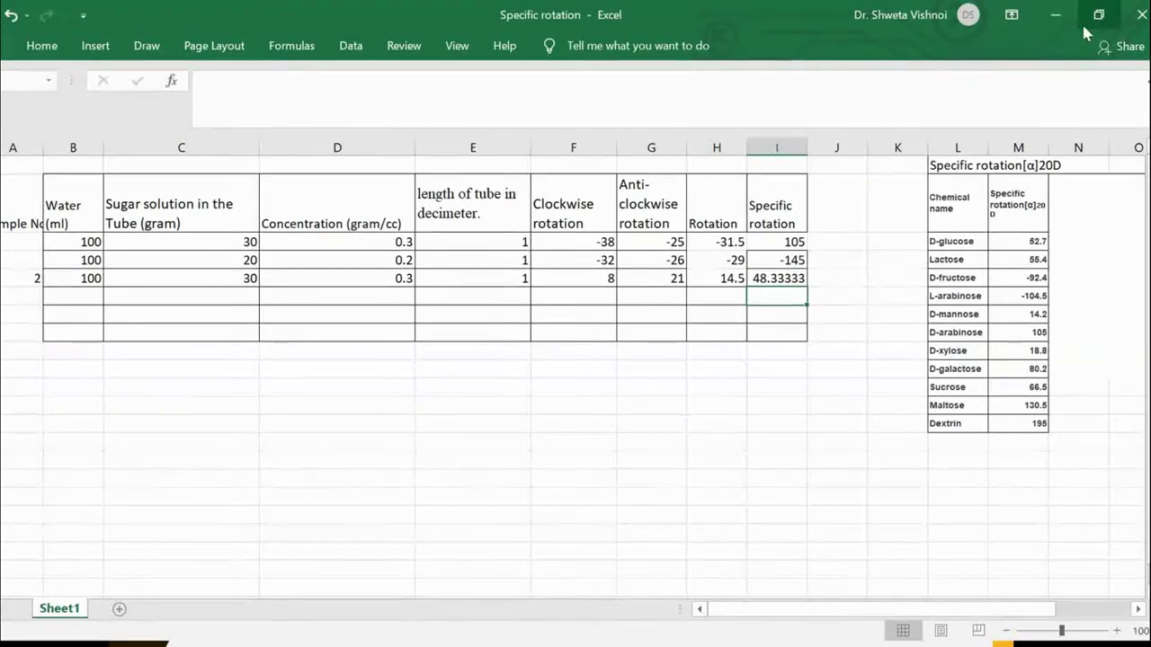
Switch to the polarimeter page in Edge, open the answer quiz, and choose 52.7,D-Glucose as the name of the solution
{"action": "left_click", "coordinate": [1057, 15]}
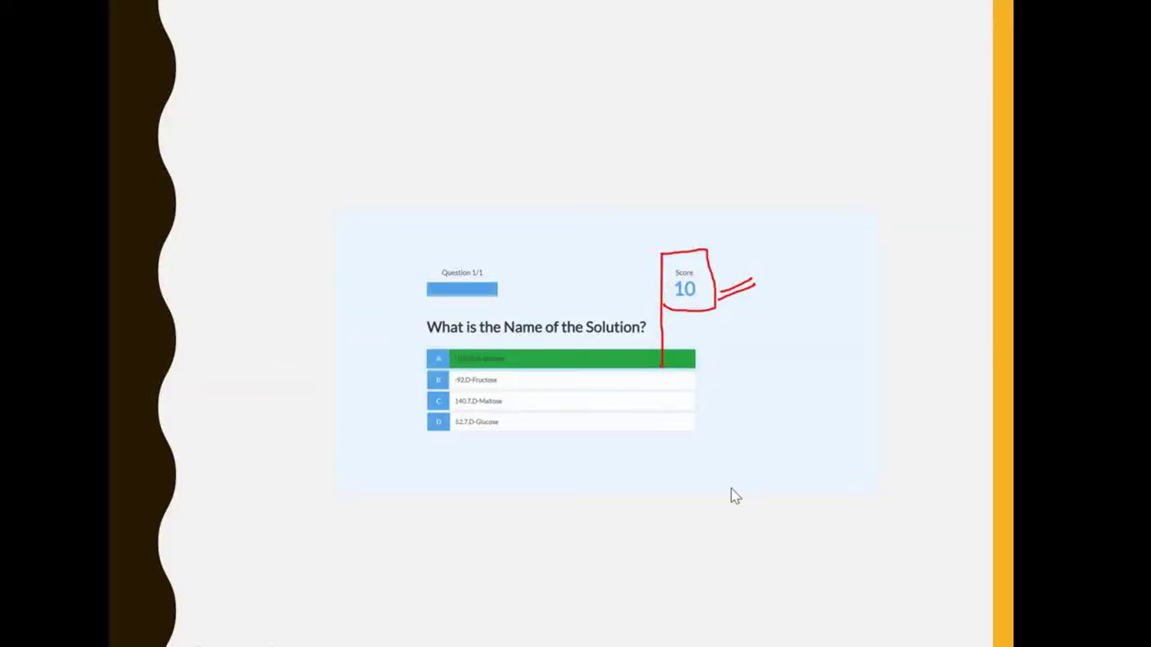
{"action": "key", "text": "alt+Tab"}
{"action": "key", "text": "alt+Tab"}
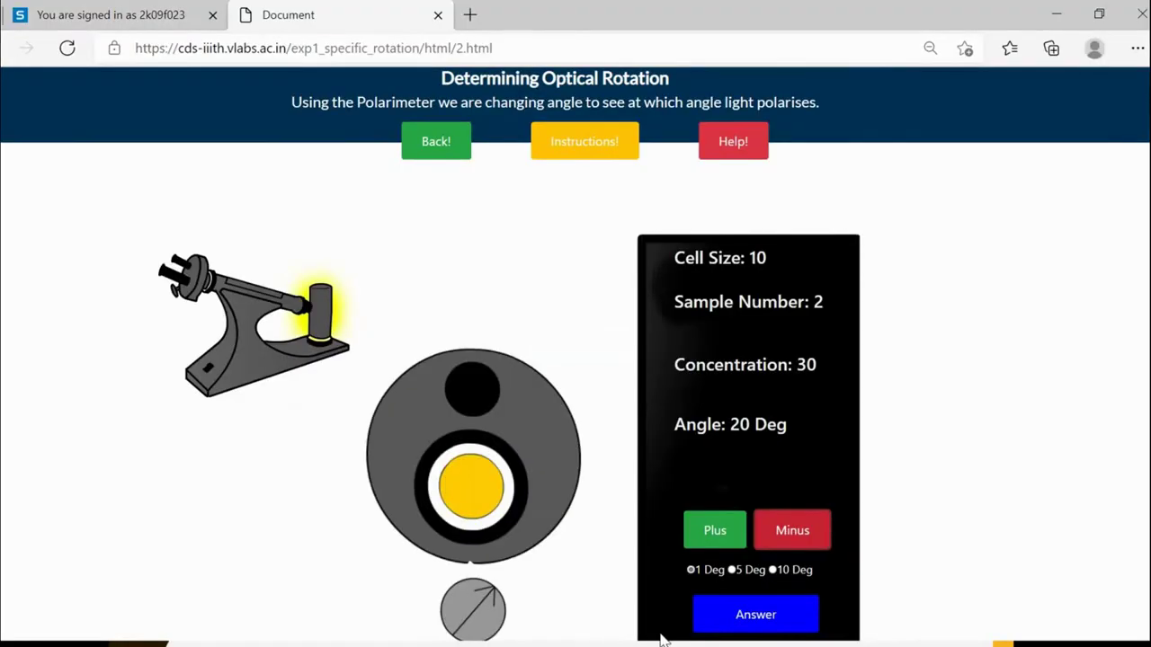
{"action": "left_click", "coordinate": [763, 620]}
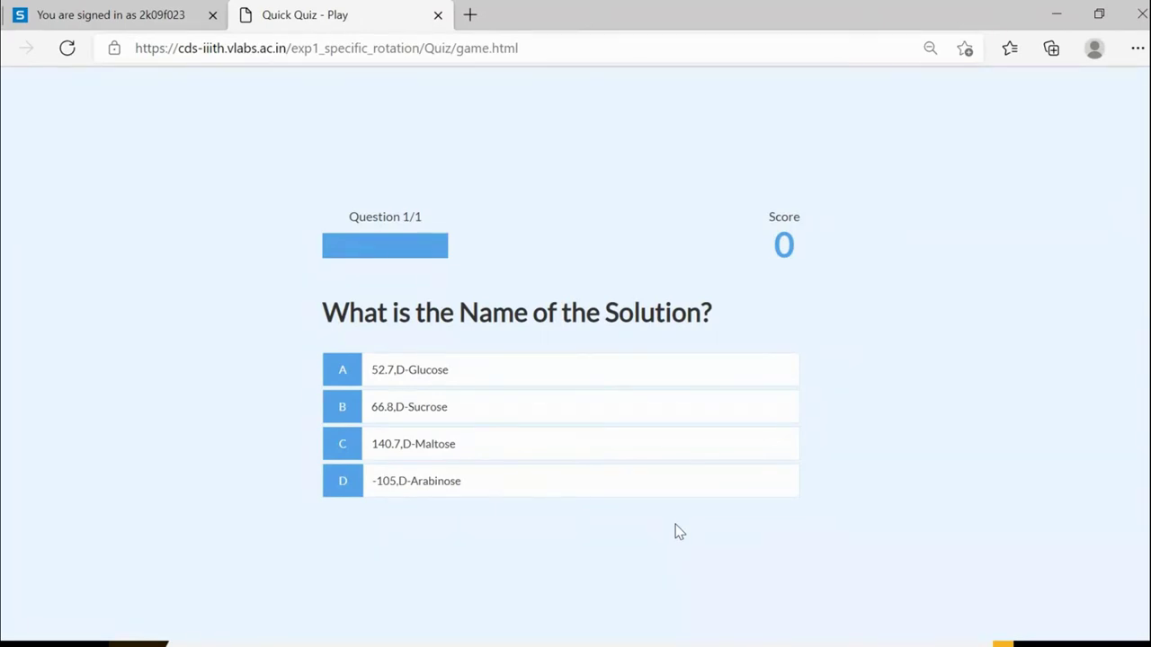
{"action": "left_click", "coordinate": [388, 376]}
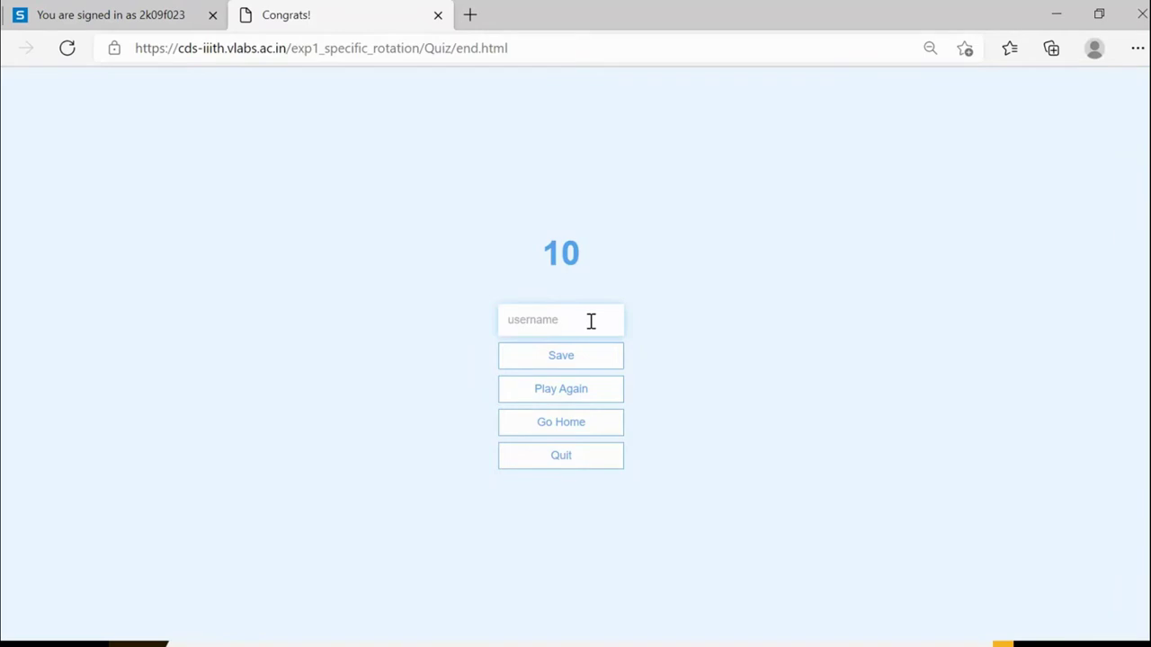
Go back from the quiz result to the Optical Rotation of Sugars page for selecting a sugar solution
{"action": "left_click", "coordinate": [2, 47]}
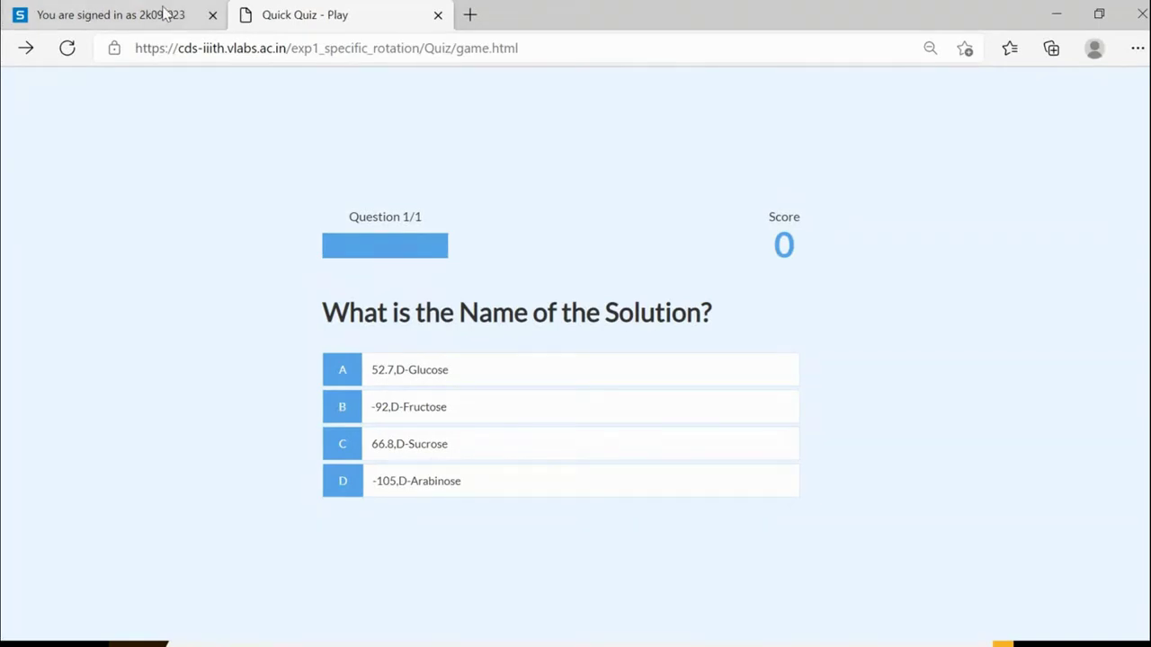
{"action": "left_click", "coordinate": [2, 47]}
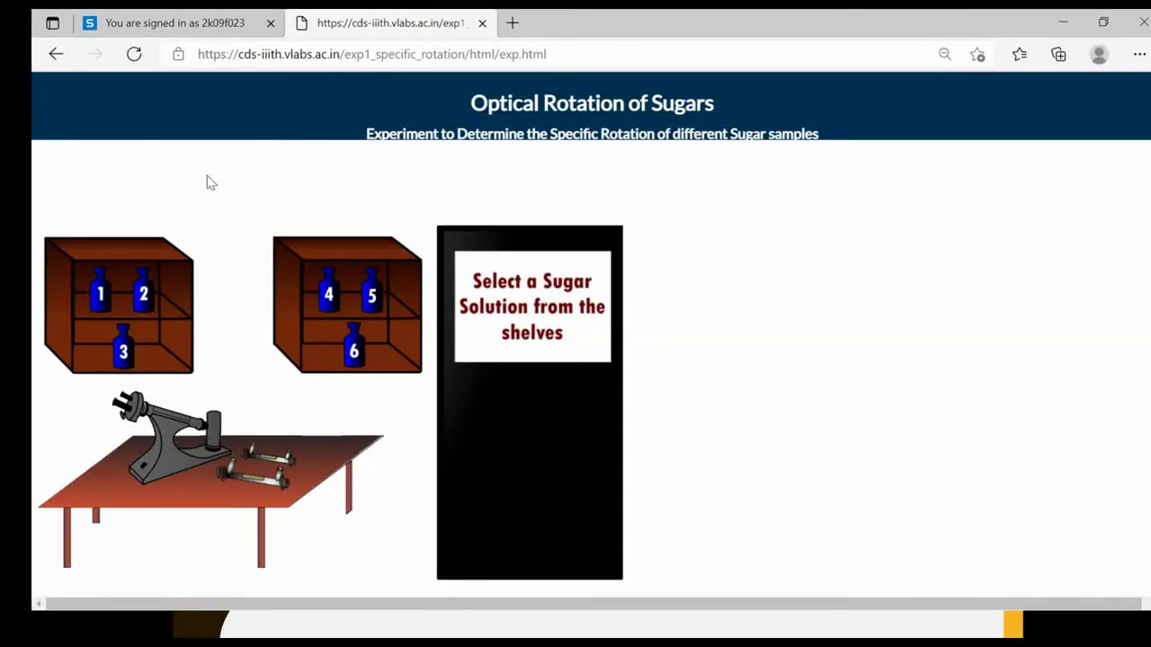
Select sugar solution 2 from the shelves and enter a concentration of 40
{"action": "left_click", "coordinate": [142, 293]}
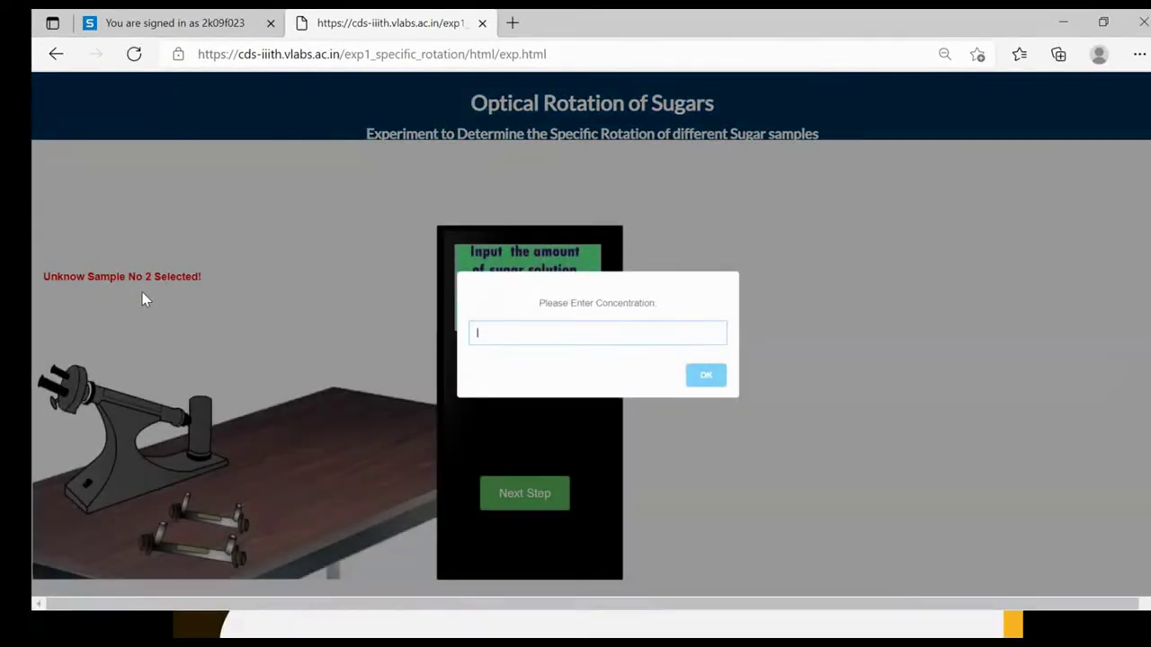
{"action": "scroll", "coordinate": [142, 292], "scroll_direction": "up", "scroll_amount": 3}
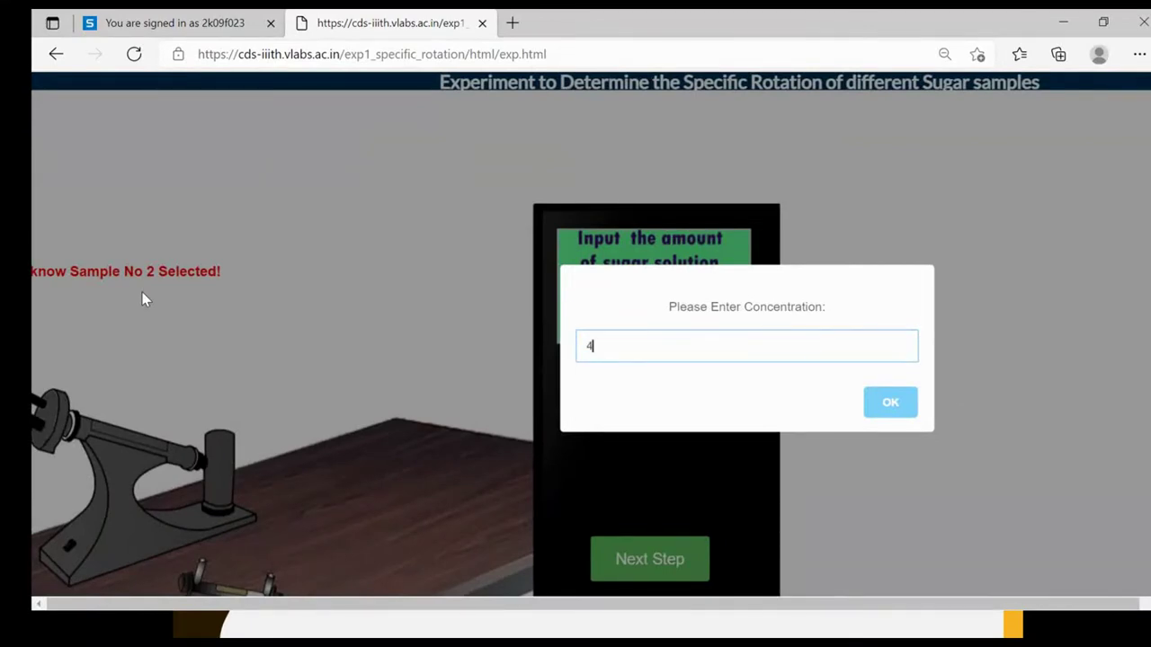
{"action": "left_click", "coordinate": [899, 404]}
Proceed to cell selection, set the cell size to 10 cm, and choose the front cell on the table to load the sample
{"action": "left_click", "coordinate": [665, 560]}
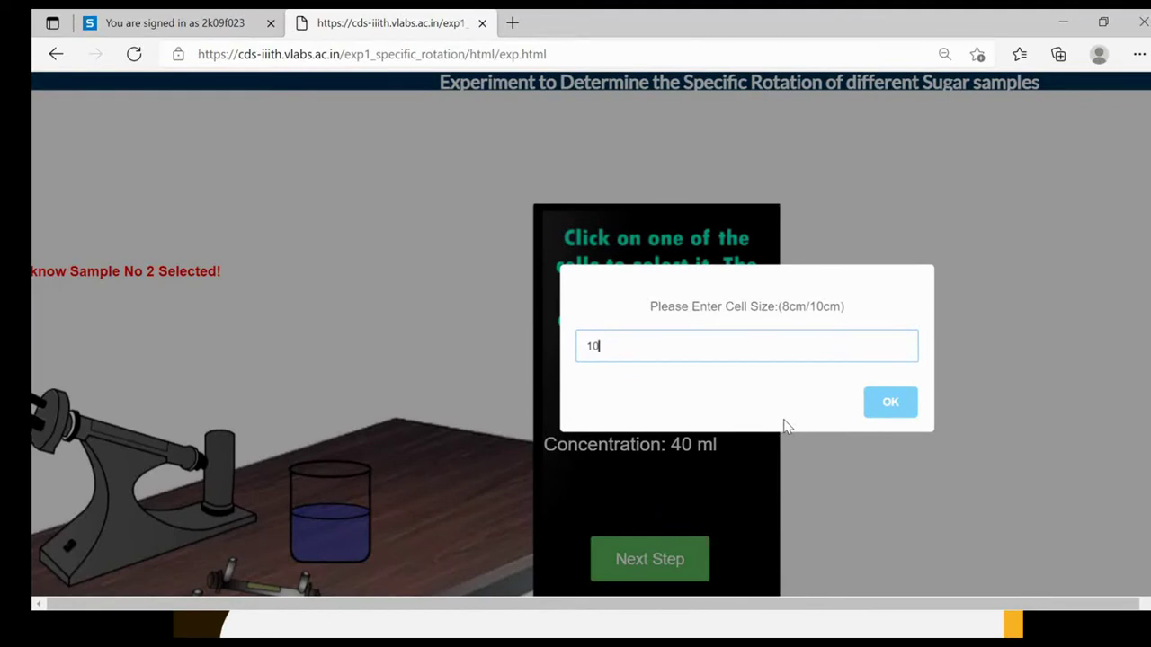
{"action": "left_click", "coordinate": [880, 412]}
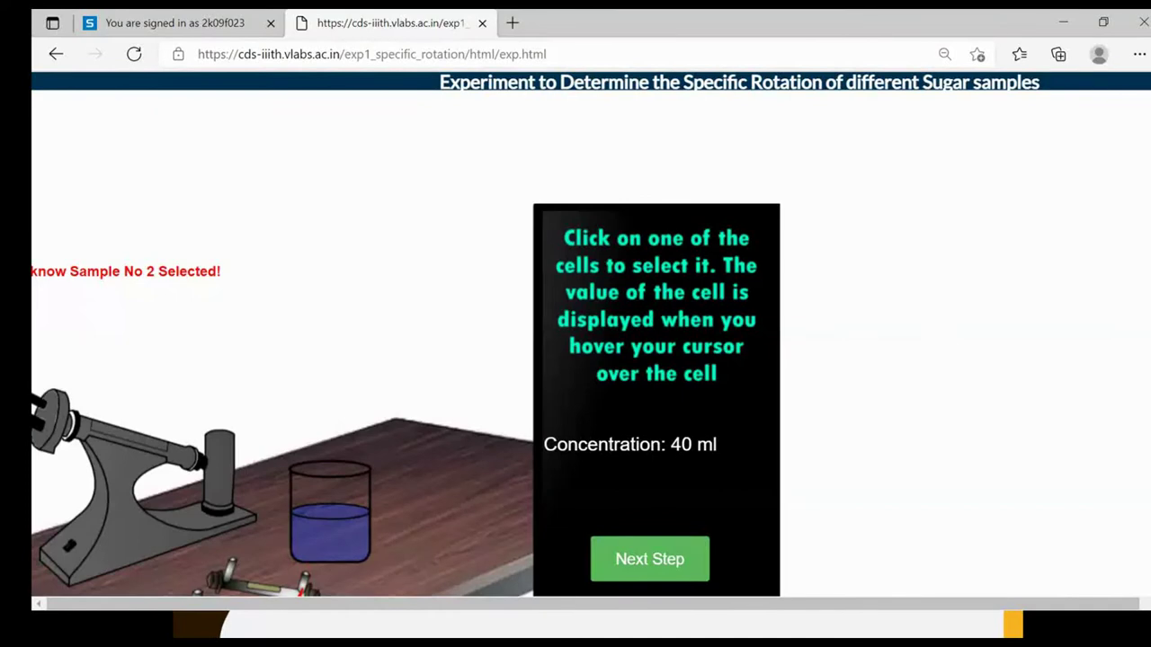
{"action": "scroll", "coordinate": [302, 584], "scroll_direction": "down", "scroll_amount": 1}
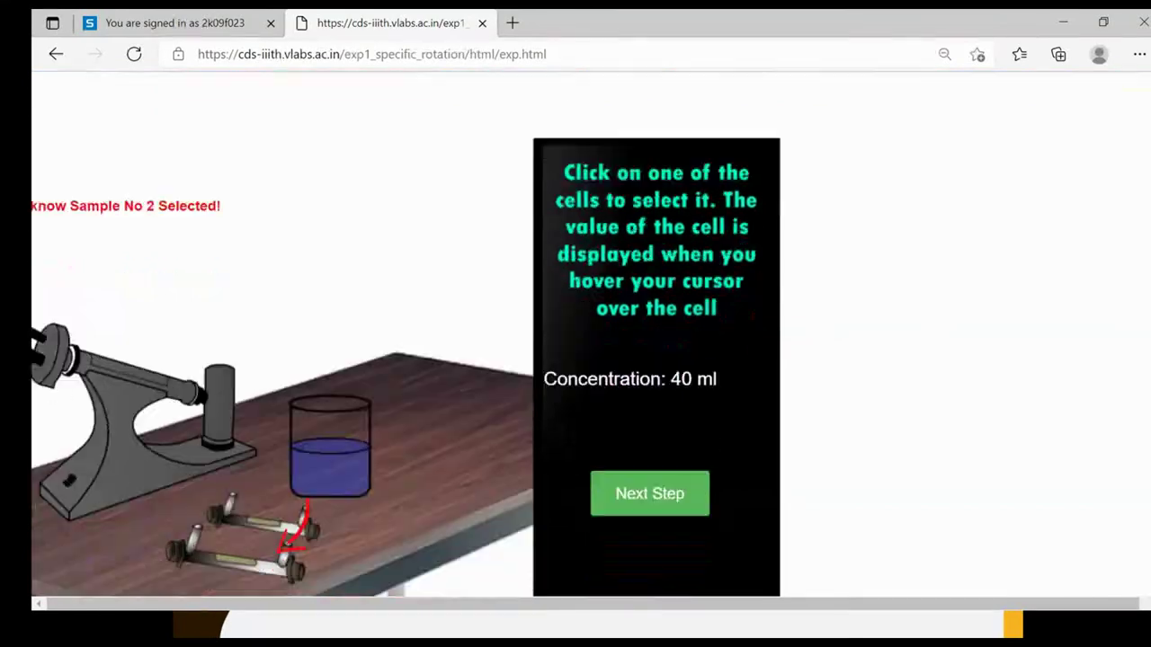
{"action": "left_click", "coordinate": [284, 566]}
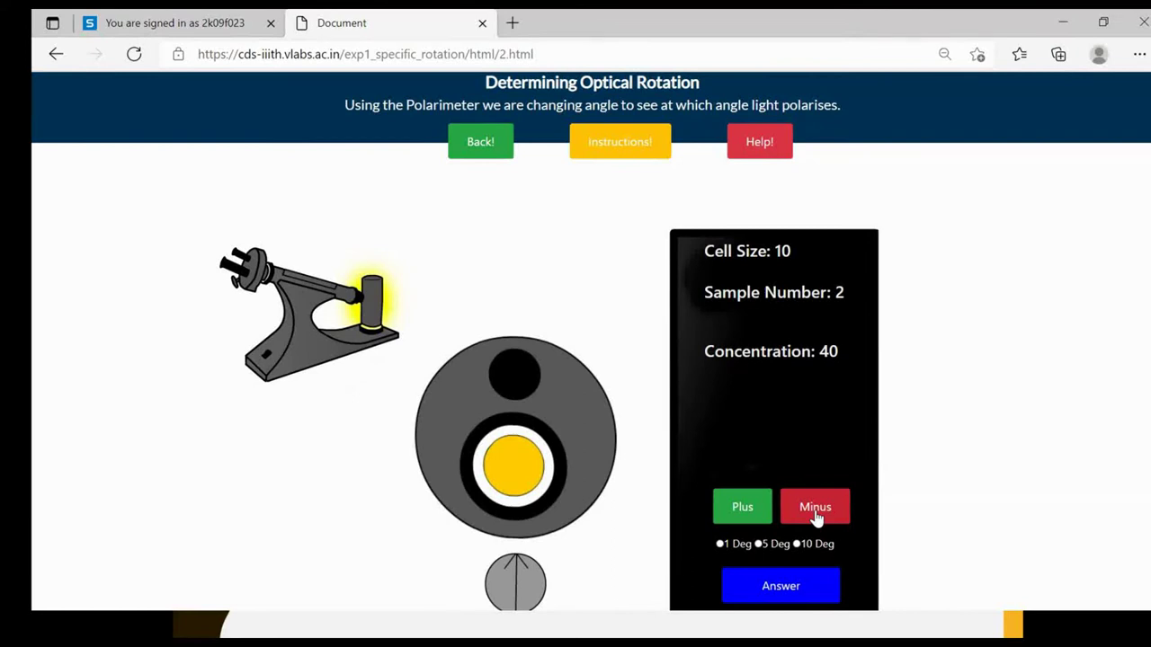
Advance the polarimeter angle in 10-degree increments around the scale to -100 degrees
{"action": "left_click", "coordinate": [797, 544]}
{"action": "left_click", "coordinate": [745, 514]}
{"action": "double_click", "coordinate": [747, 519]}
{"action": "double_click", "coordinate": [747, 519]}
{"action": "triple_click", "coordinate": [746, 519]}
{"action": "double_click", "coordinate": [746, 519]}
{"action": "triple_click", "coordinate": [746, 519]}
{"action": "double_click", "coordinate": [746, 518]}
{"action": "double_click", "coordinate": [746, 519]}
{"action": "double_click", "coordinate": [747, 519]}
{"action": "double_click", "coordinate": [746, 519]}
{"action": "triple_click", "coordinate": [746, 519]}
{"action": "double_click", "coordinate": [747, 519]}
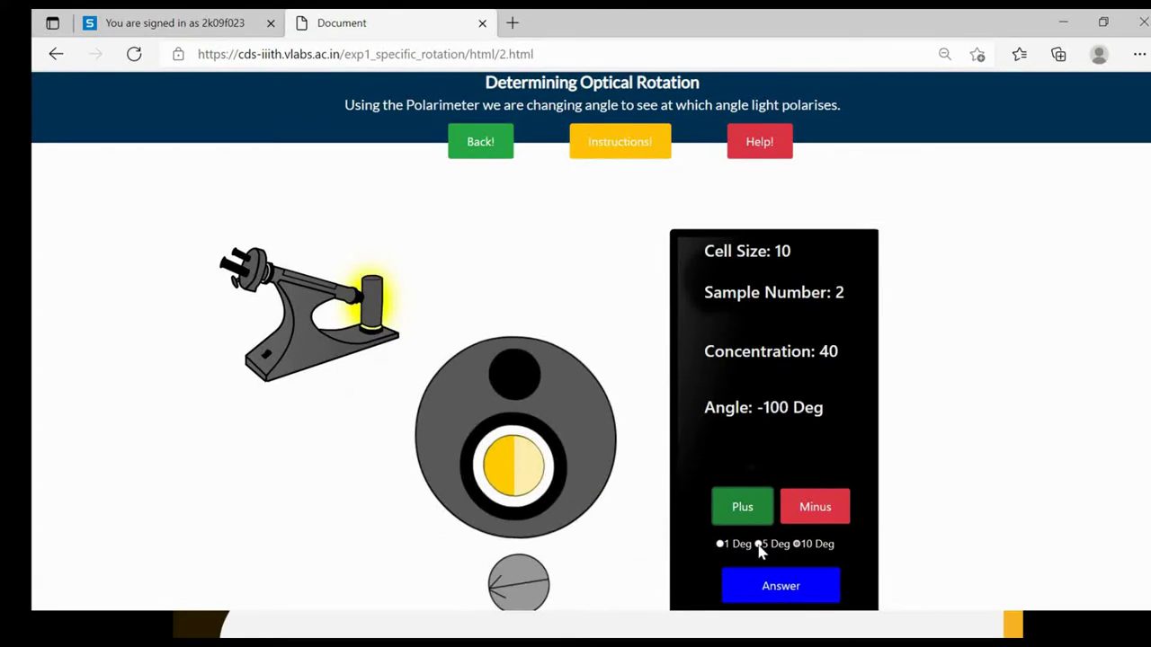
Raise the polarimeter angle in 5-degree increments to -40 degrees
{"action": "left_click", "coordinate": [758, 544]}
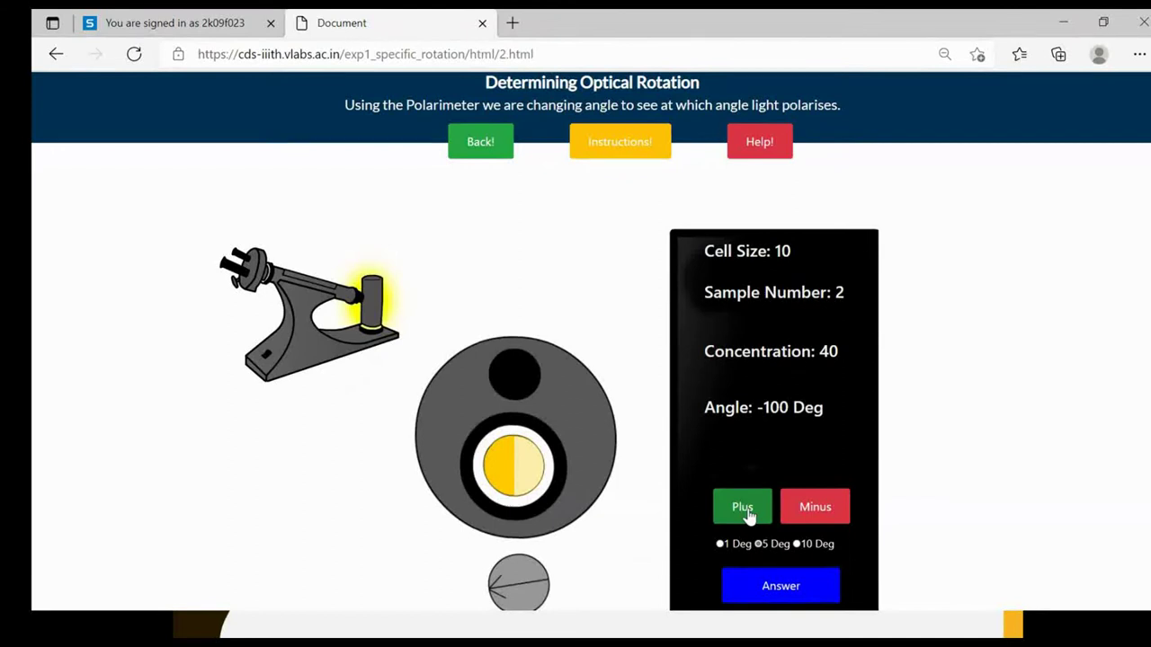
{"action": "left_click", "coordinate": [744, 509]}
{"action": "left_click", "coordinate": [743, 508]}
{"action": "left_click", "coordinate": [746, 510]}
{"action": "left_click", "coordinate": [743, 509]}
{"action": "left_click", "coordinate": [742, 509]}
{"action": "left_click", "coordinate": [742, 509]}
{"action": "left_click", "coordinate": [743, 509]}
{"action": "left_click", "coordinate": [743, 508]}
{"action": "left_click", "coordinate": [742, 509]}
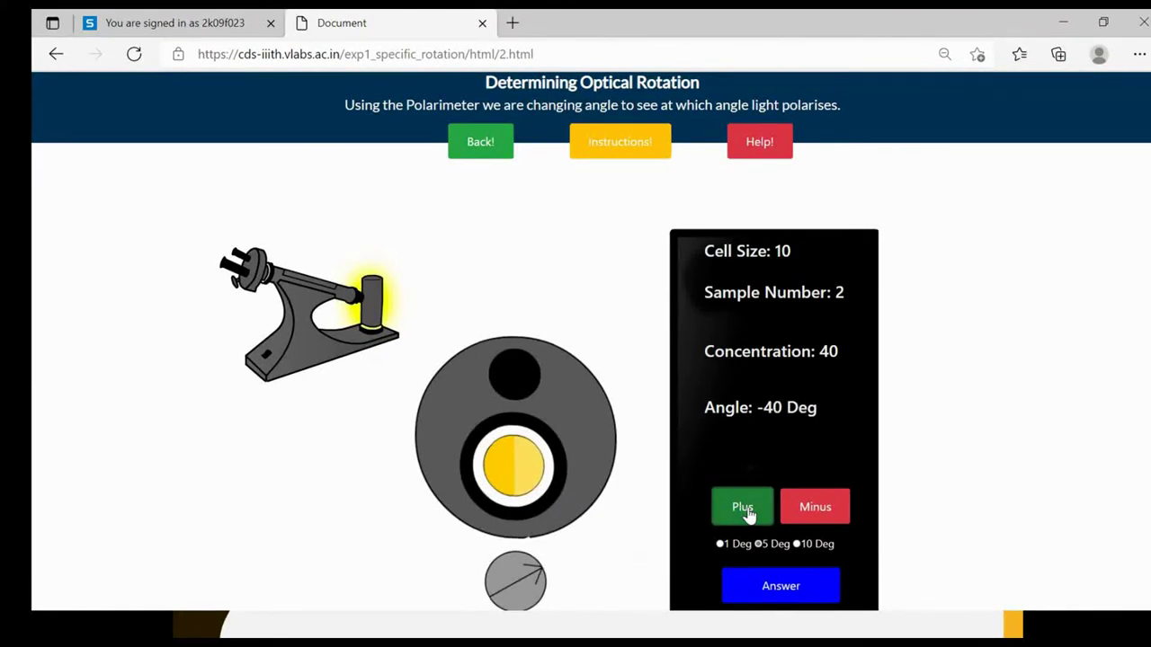
Raise the polarimeter angle in 1-degree increments to 13 degrees, matching the brightness of both halves of the eyepiece view
{"action": "left_click", "coordinate": [720, 544]}
{"action": "left_click", "coordinate": [754, 523]}
{"action": "left_click", "coordinate": [755, 523]}
{"action": "left_click", "coordinate": [754, 523]}
{"action": "left_click", "coordinate": [753, 524]}
{"action": "left_click", "coordinate": [753, 524]}
{"action": "left_click", "coordinate": [753, 524]}
{"action": "left_click", "coordinate": [754, 523]}
{"action": "left_click", "coordinate": [754, 523]}
{"action": "left_click", "coordinate": [754, 523]}
{"action": "left_click", "coordinate": [753, 524]}
{"action": "left_click", "coordinate": [753, 523]}
{"action": "left_click", "coordinate": [754, 523]}
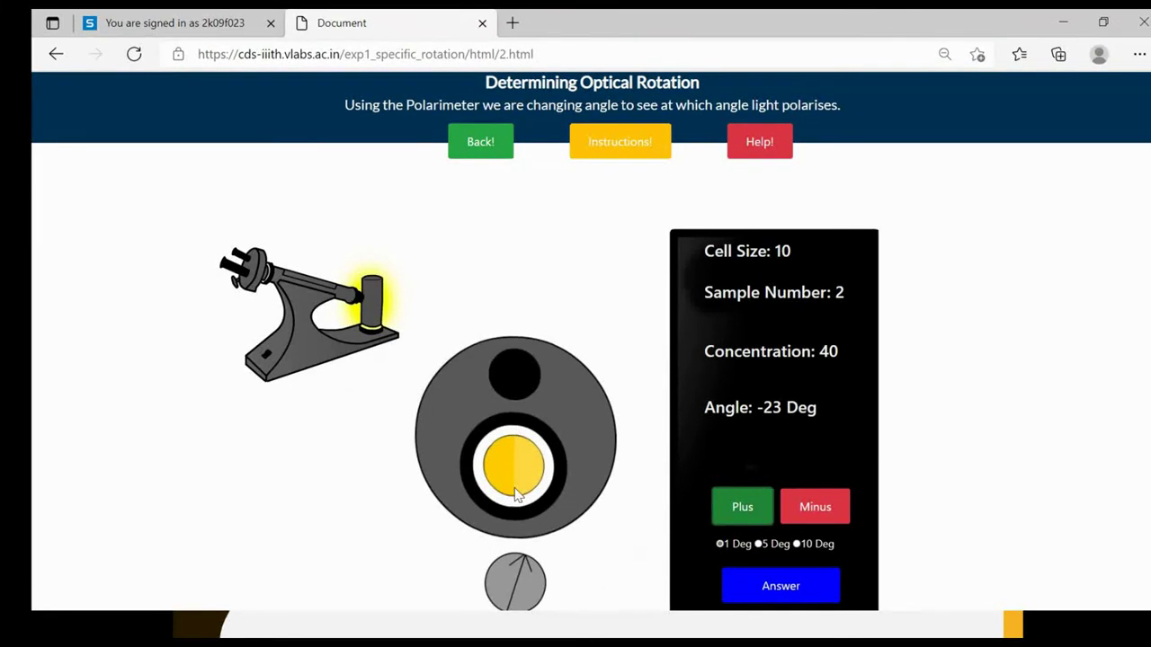
{"action": "left_click", "coordinate": [752, 514]}
{"action": "left_click", "coordinate": [752, 514]}
{"action": "left_click", "coordinate": [751, 515]}
{"action": "left_click", "coordinate": [751, 515]}
{"action": "left_click", "coordinate": [752, 515]}
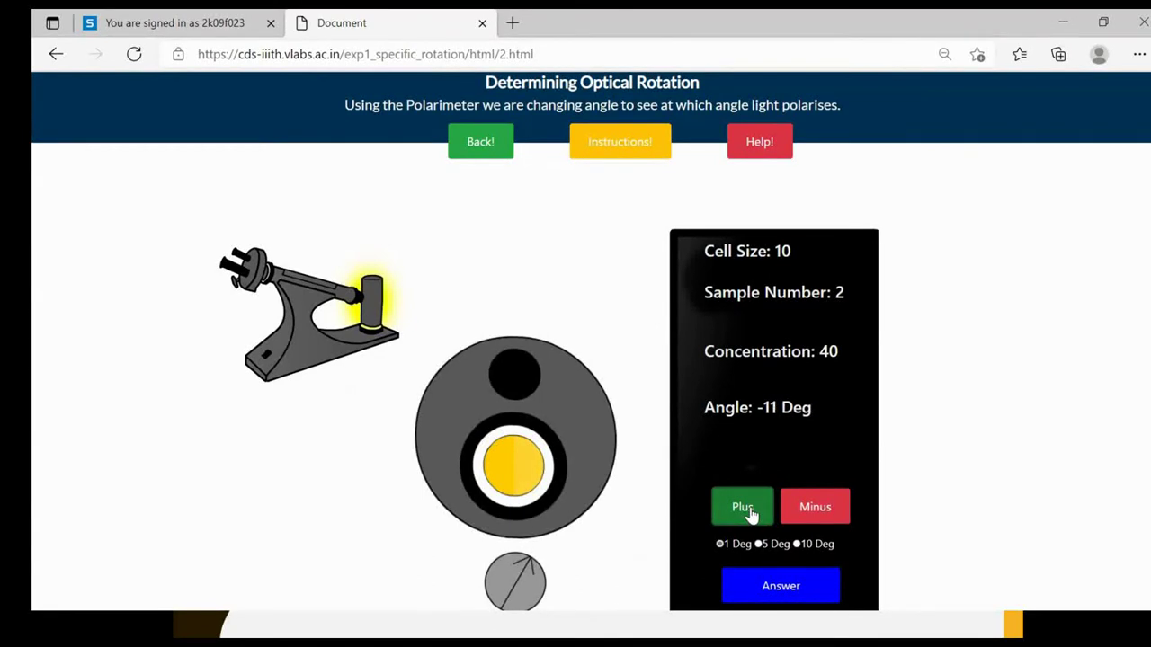
{"action": "left_click", "coordinate": [751, 514]}
{"action": "left_click", "coordinate": [752, 515]}
{"action": "left_click", "coordinate": [751, 514]}
{"action": "left_click", "coordinate": [751, 514]}
{"action": "left_click", "coordinate": [752, 514]}
{"action": "left_click", "coordinate": [751, 514]}
{"action": "left_click", "coordinate": [752, 514]}
{"action": "left_click", "coordinate": [751, 514]}
{"action": "left_click", "coordinate": [751, 515]}
{"action": "left_click", "coordinate": [751, 515]}
{"action": "left_click", "coordinate": [752, 514]}
{"action": "left_click", "coordinate": [752, 515]}
{"action": "left_click", "coordinate": [752, 515]}
{"action": "left_click", "coordinate": [751, 514]}
{"action": "left_click", "coordinate": [751, 514]}
{"action": "left_click", "coordinate": [751, 514]}
{"action": "left_click", "coordinate": [751, 514]}
{"action": "left_click", "coordinate": [752, 514]}
{"action": "left_click", "coordinate": [751, 515]}
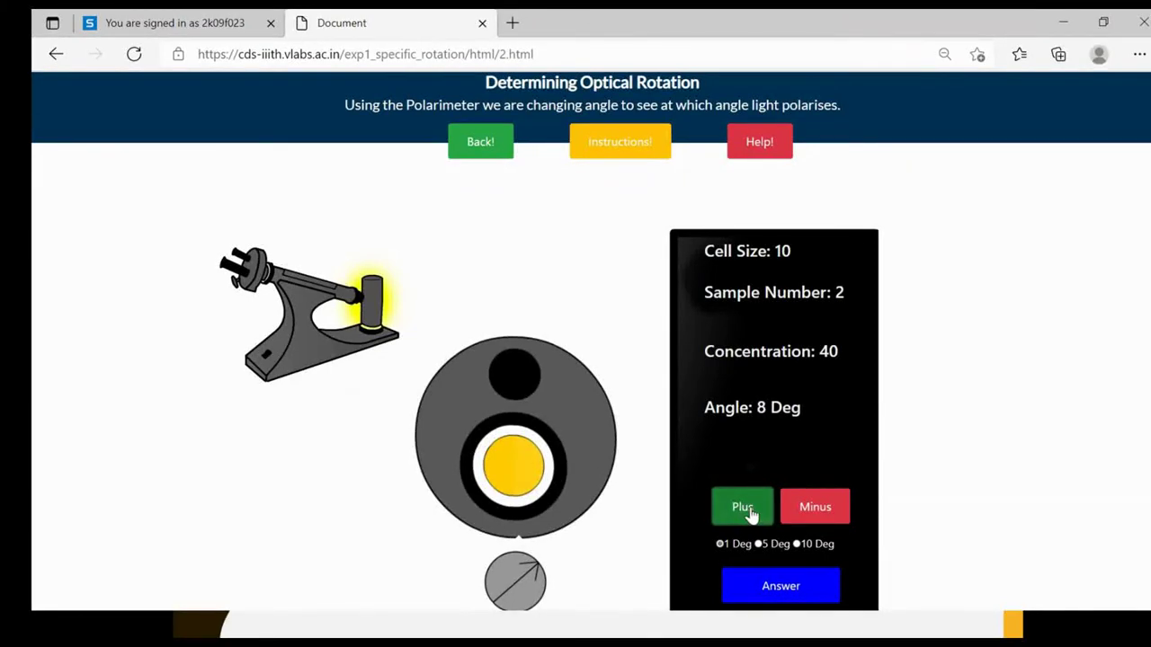
{"action": "left_click", "coordinate": [752, 514]}
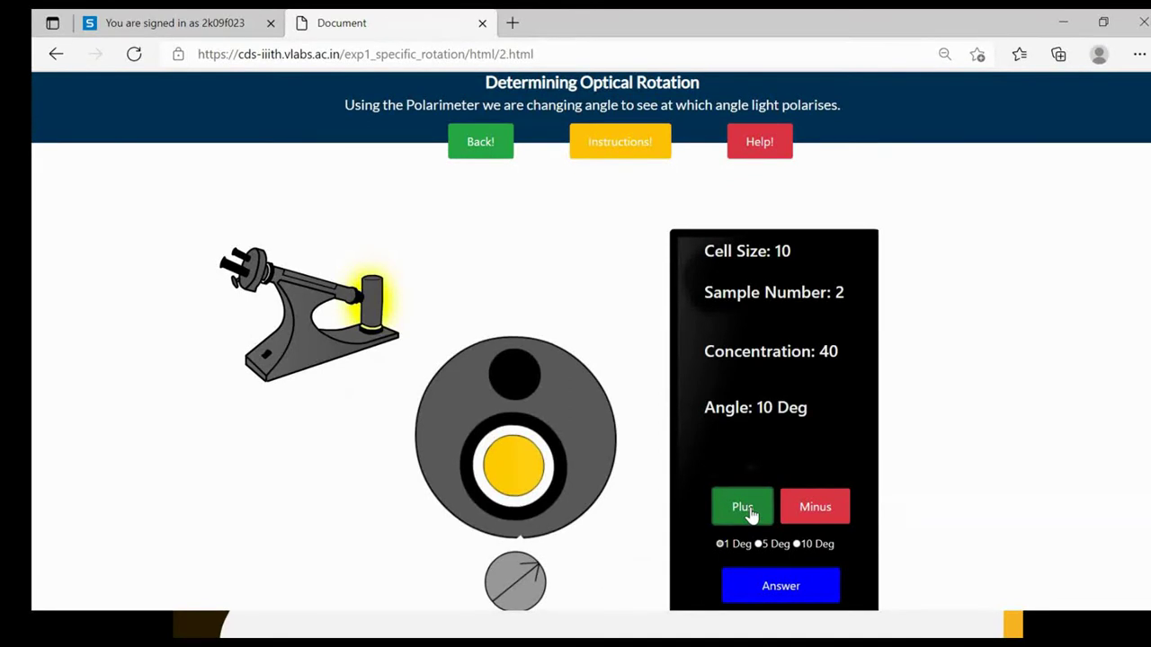
{"action": "left_click", "coordinate": [752, 514]}
{"action": "left_click", "coordinate": [752, 514]}
{"action": "left_click", "coordinate": [752, 515]}
Switch to the Excel workbook and enter sample number 2, 100 ml water and 40 g sugar solution in A6:C6
{"action": "left_click", "coordinate": [1063, 22]}
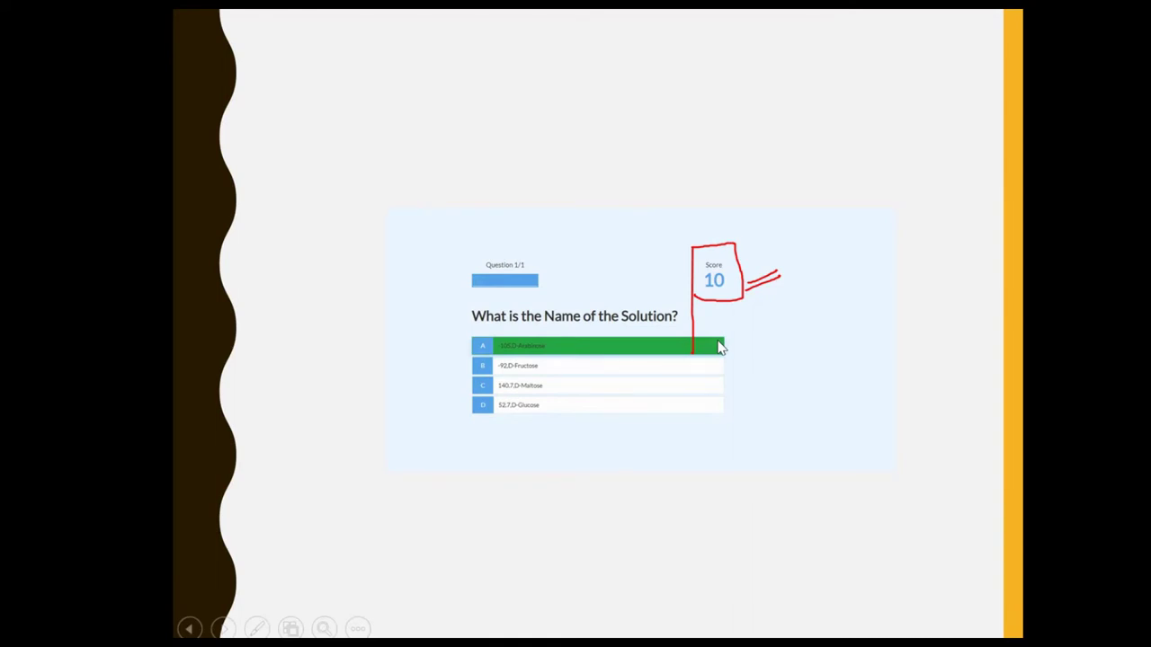
{"action": "key", "text": "alt+Tab"}
{"action": "key", "text": "Tab"}
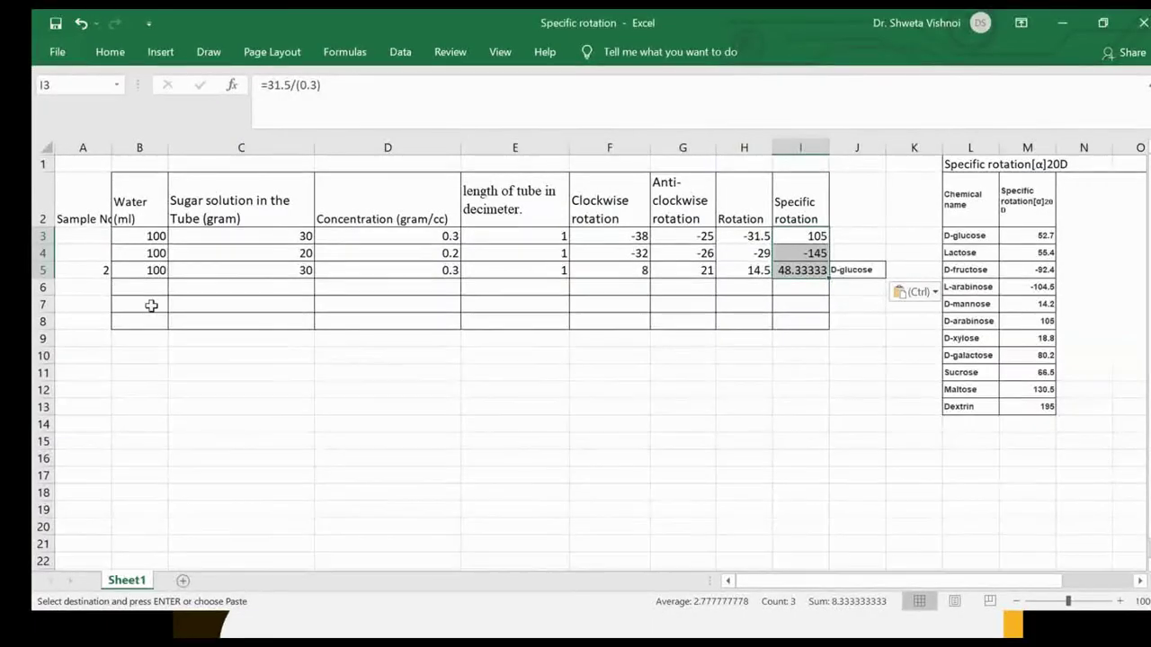
{"action": "left_click", "coordinate": [94, 289]}
{"action": "key", "text": "Escape"}
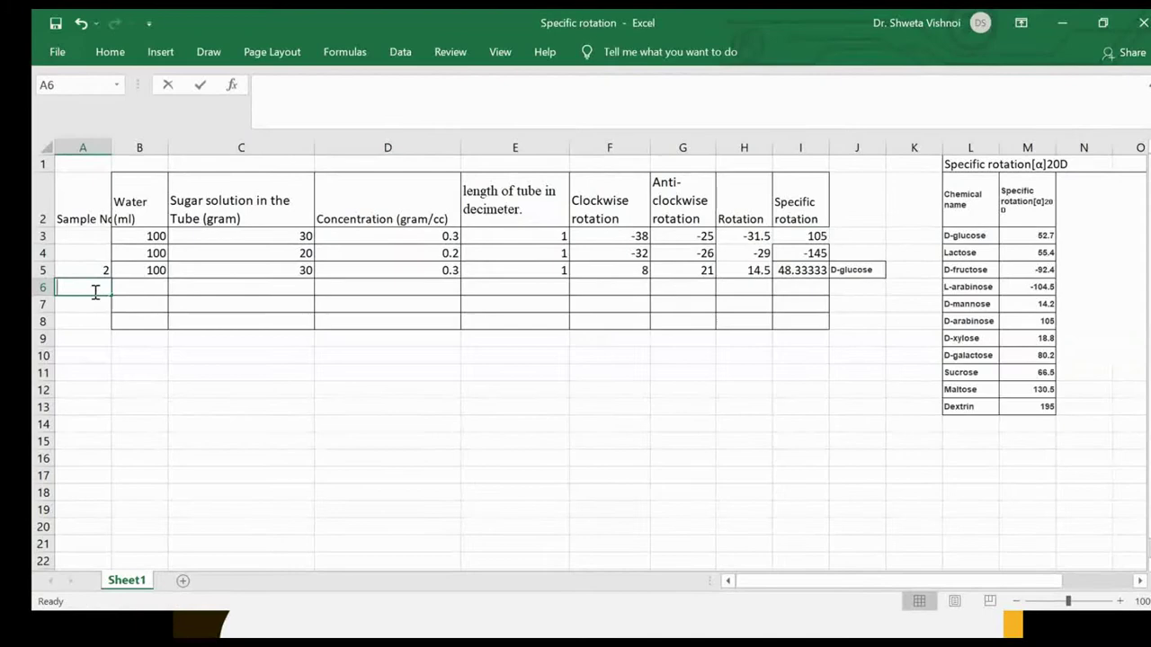
{"action": "type", "text": "2"}
{"action": "left_click", "coordinate": [143, 283]}
{"action": "type", "text": "100"}
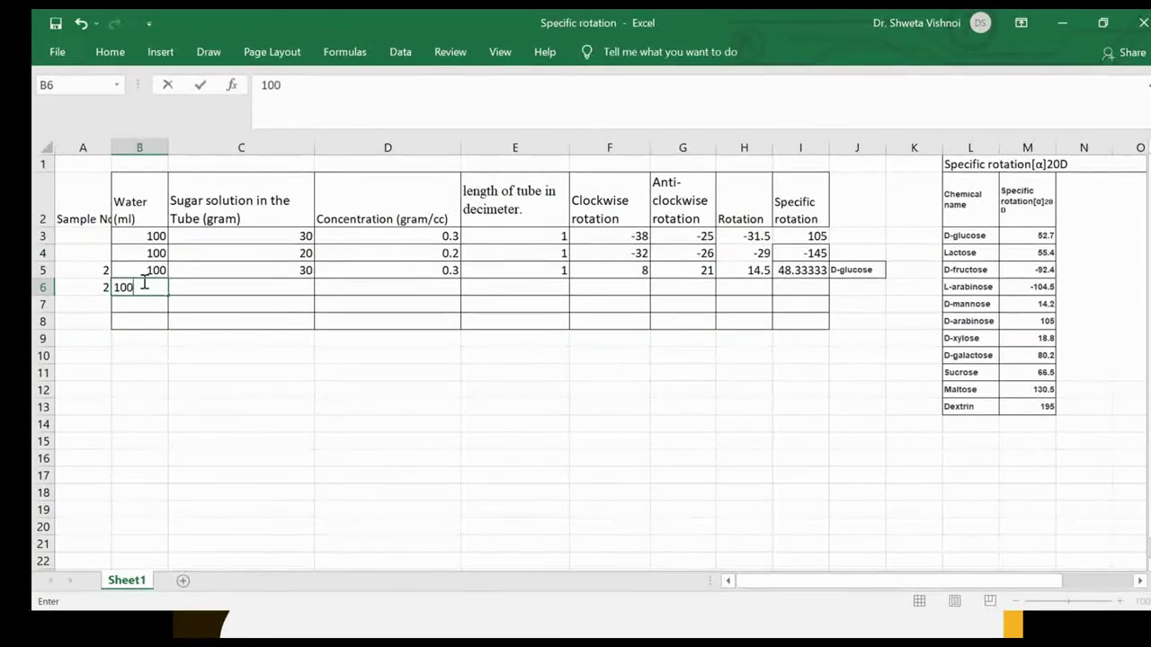
{"action": "left_click", "coordinate": [270, 290]}
{"action": "type", "text": "40"}
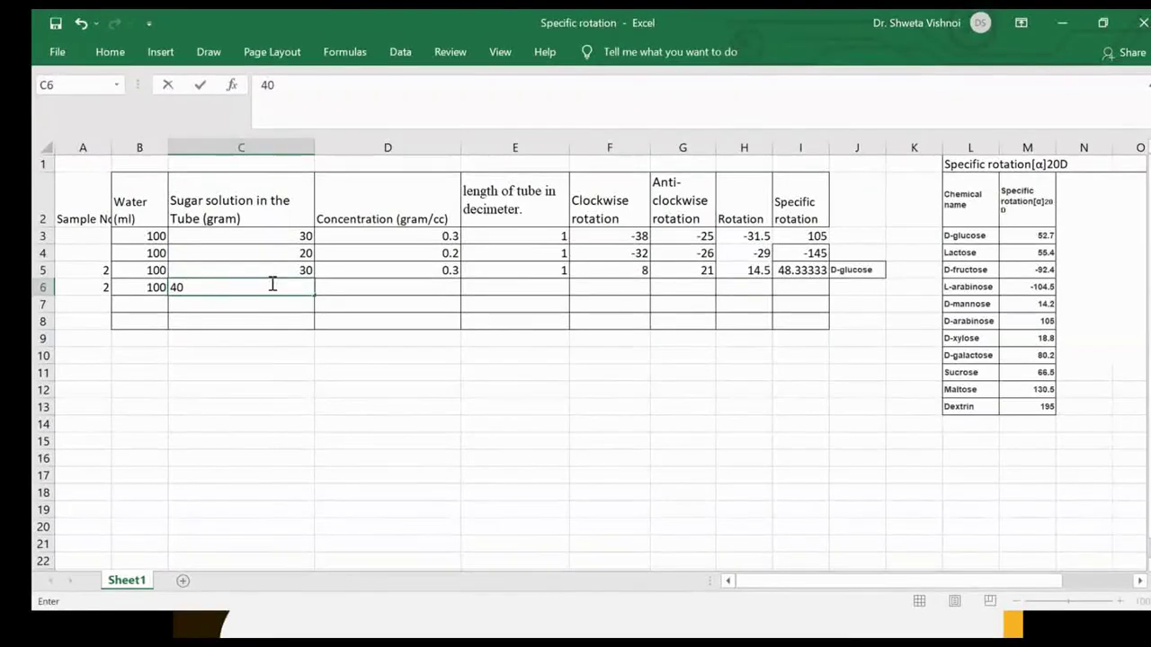
Fill the concentration formula from D5 down to D6
{"action": "left_click", "coordinate": [426, 285]}
{"action": "left_click", "coordinate": [457, 271]}
{"action": "mouse_move", "coordinate": [457, 279]}
{"action": "left_mouse_down"}
{"action": "mouse_move", "coordinate": [462, 288]}
{"action": "mouse_move", "coordinate": [482, 262]}
{"action": "left_mouse_up"}
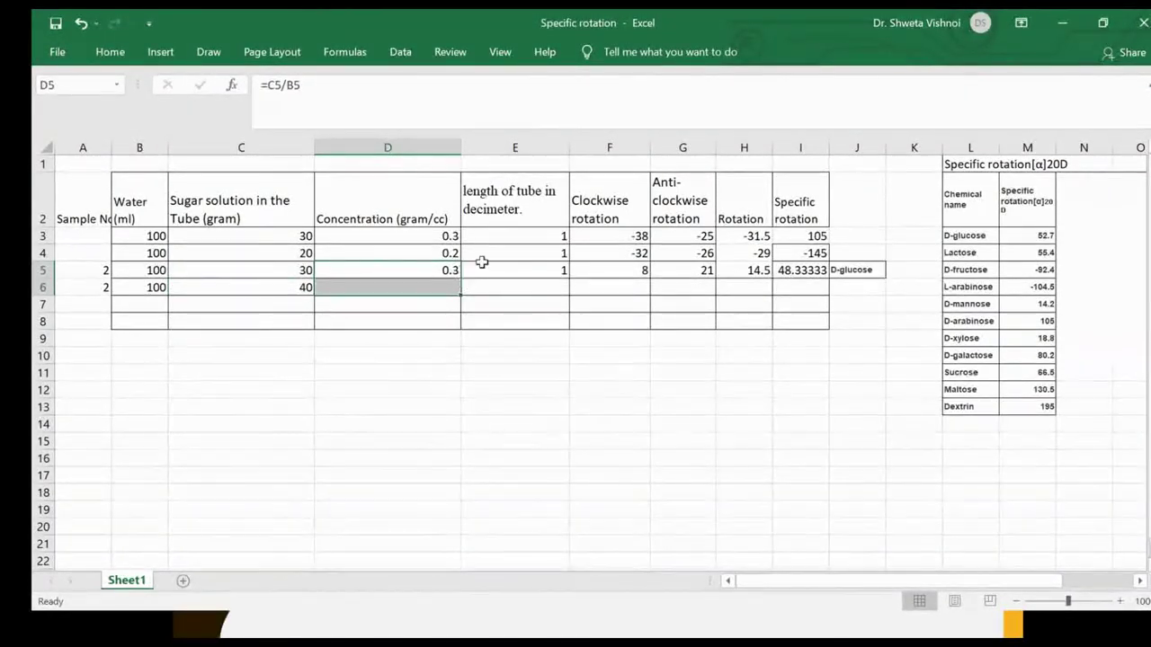
{"action": "left_click", "coordinate": [481, 265]}
{"action": "left_click", "coordinate": [447, 272]}
{"action": "left_click_drag", "start_coordinate": [459, 279], "coordinate": [457, 293]}
Set the tube length in E6 to 1 decimeter
{"action": "left_click", "coordinate": [543, 299]}
{"action": "left_click", "coordinate": [548, 288]}
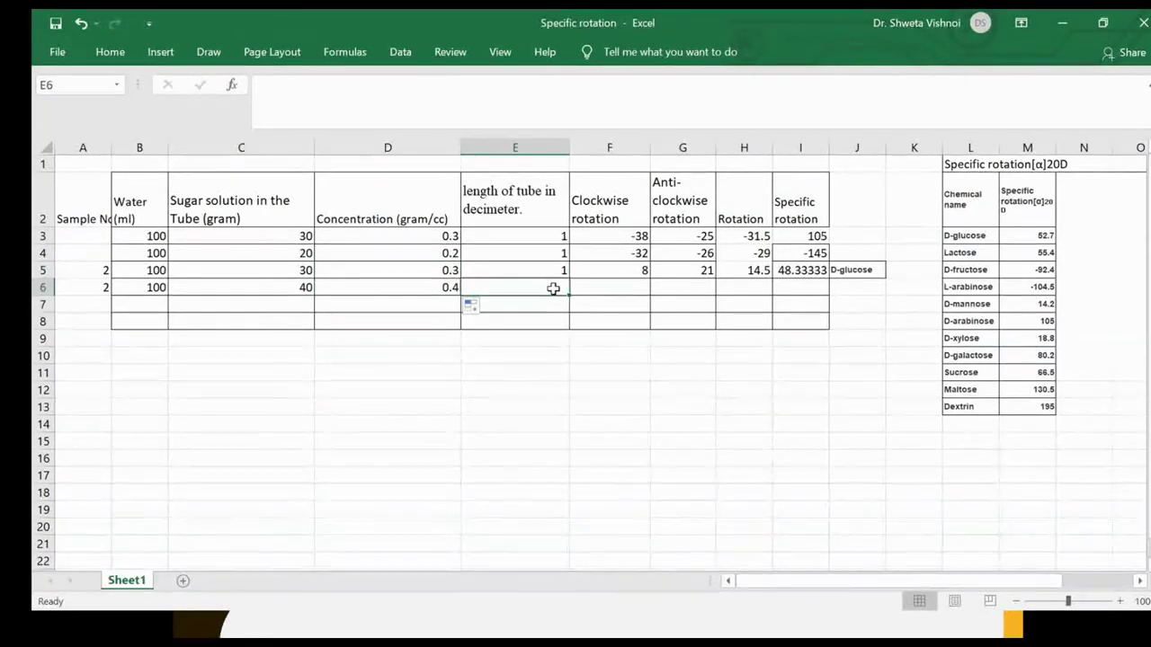
{"action": "type", "text": "1"}
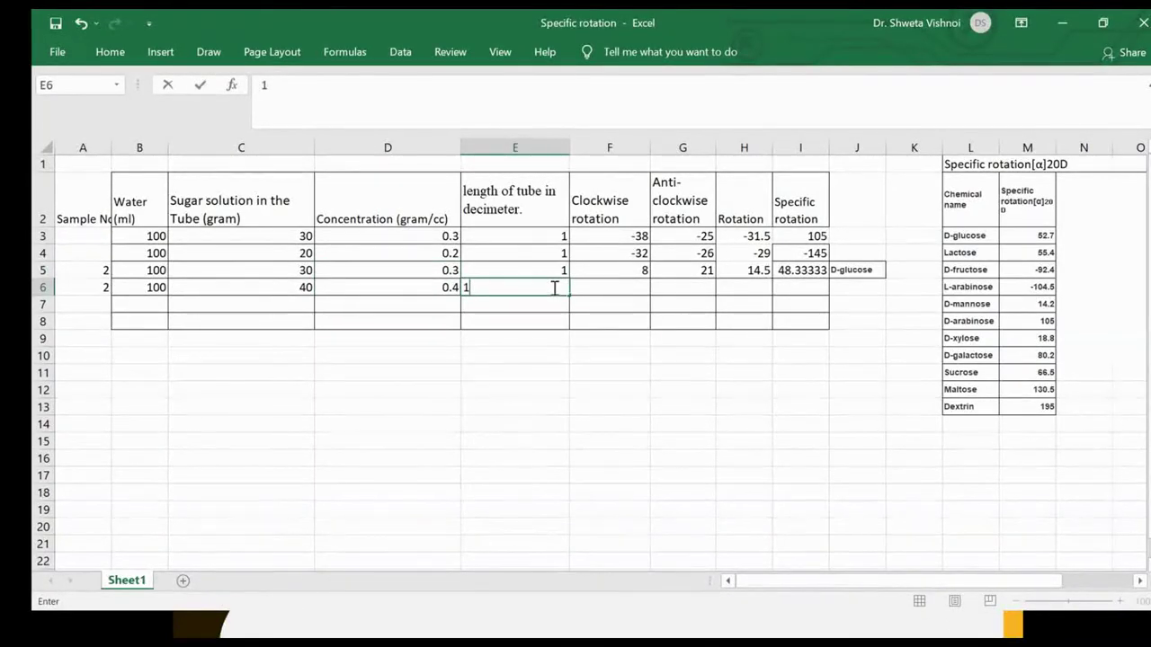
Check the angle on the polarimeter page and enter the clockwise rotation in F6 as 13
{"action": "left_click", "coordinate": [629, 289]}
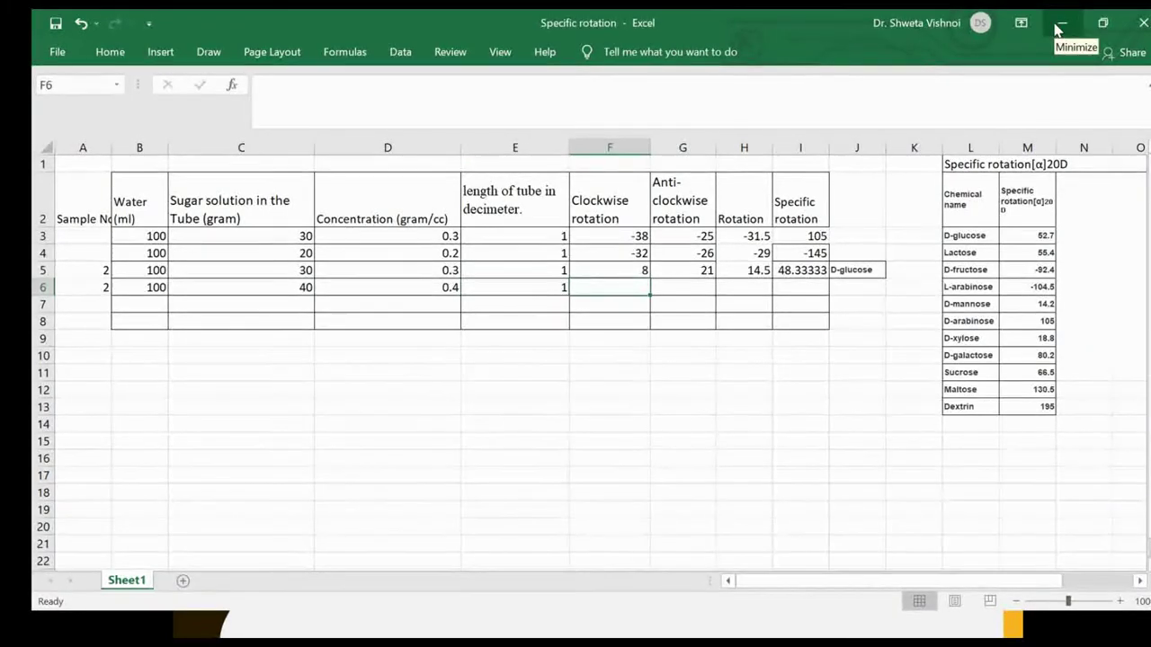
{"action": "key", "text": "alt+Tab"}
{"action": "key", "text": "alt+Tab"}
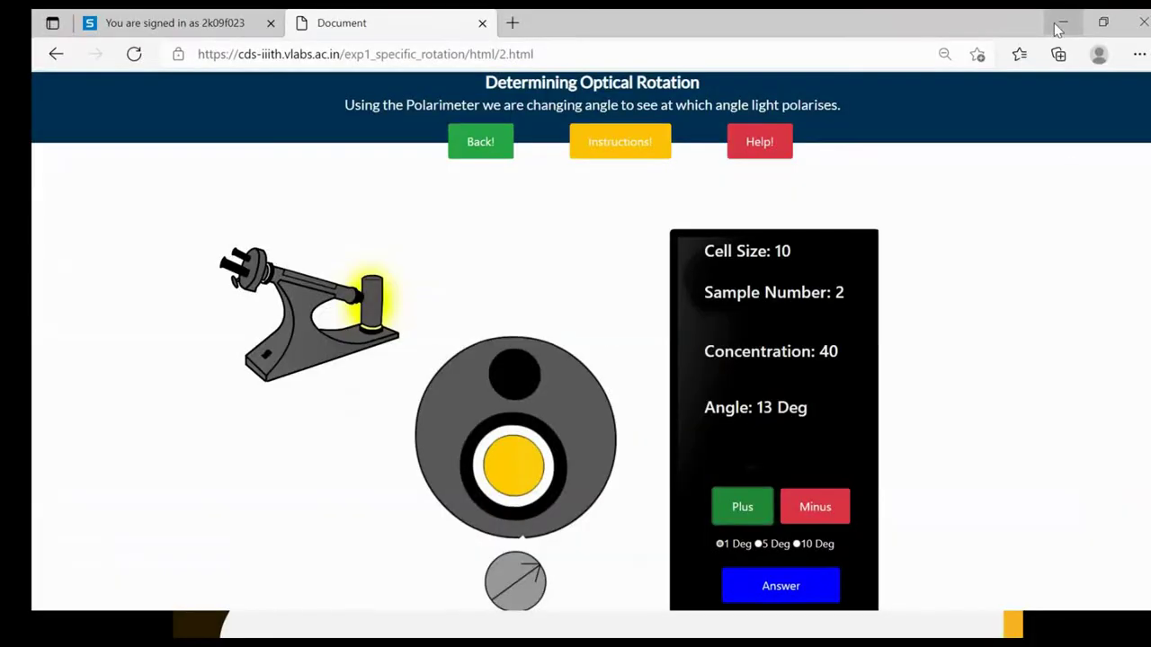
{"action": "key", "text": "alt+Tab"}
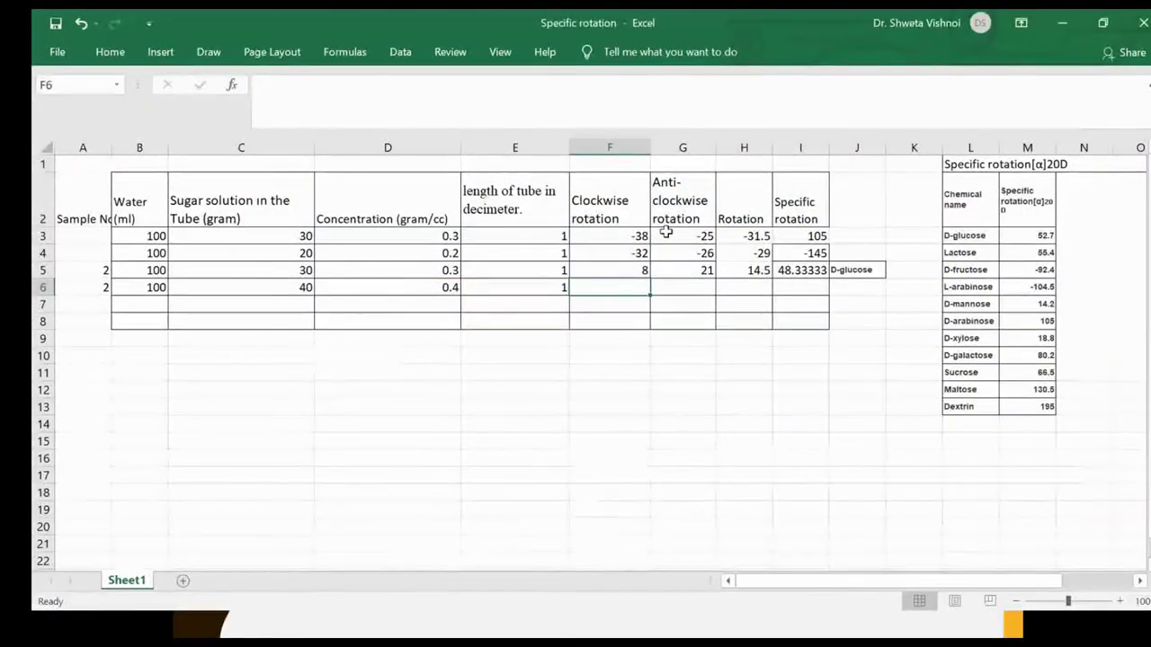
{"action": "type", "text": "13"}
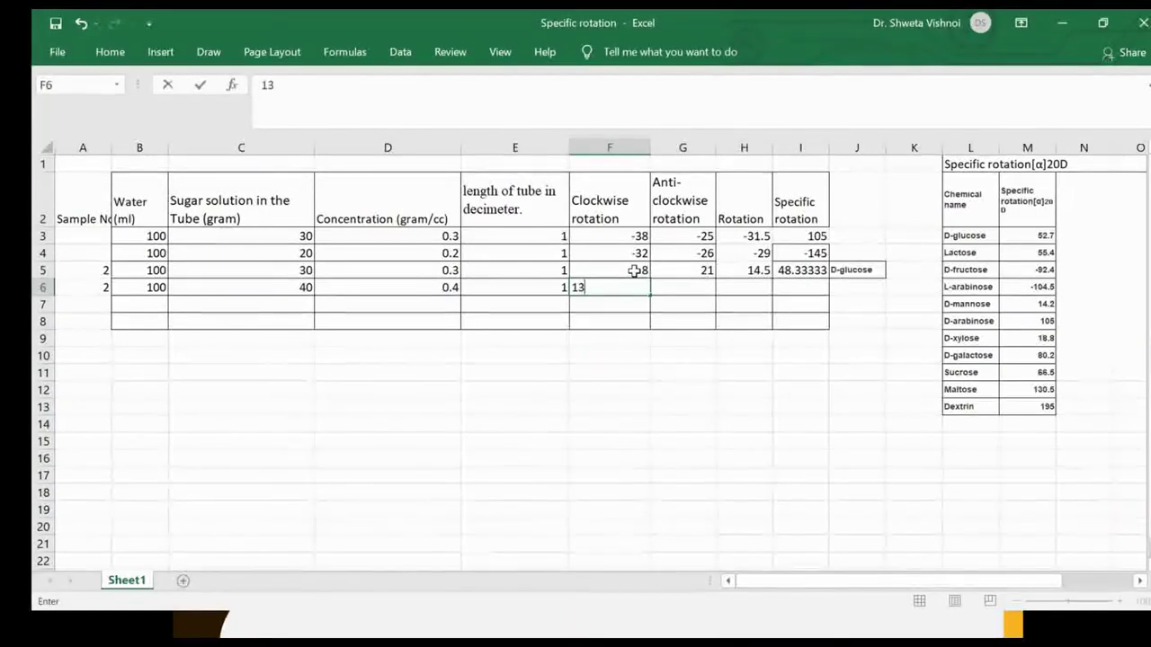
{"action": "left_click", "coordinate": [593, 370]}
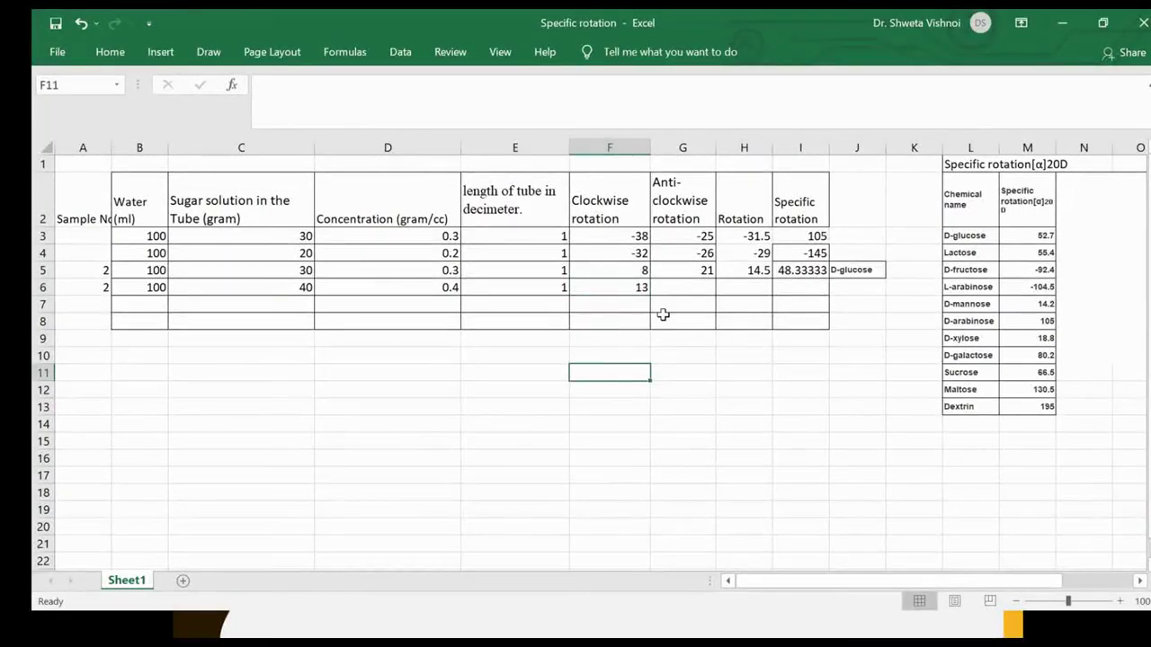
Return to the polarimeter page in Edge and lower the angle in 1-degree increments to 0 degrees
{"action": "left_click", "coordinate": [1061, 24]}
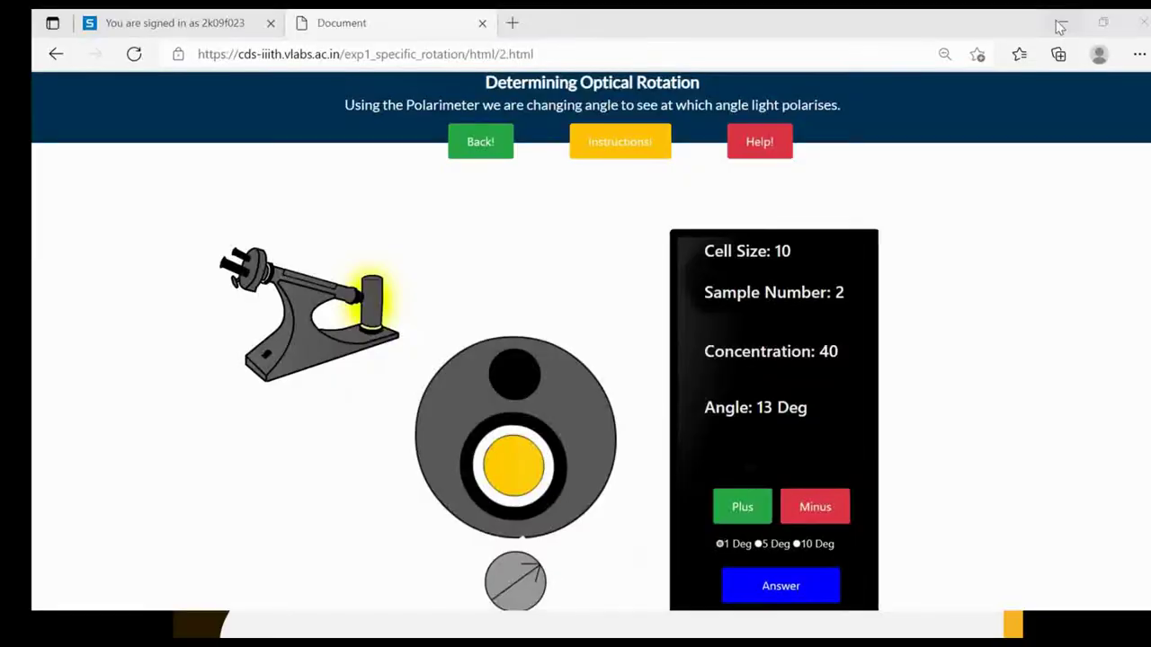
{"action": "left_click", "coordinate": [808, 510]}
{"action": "left_click", "coordinate": [808, 510]}
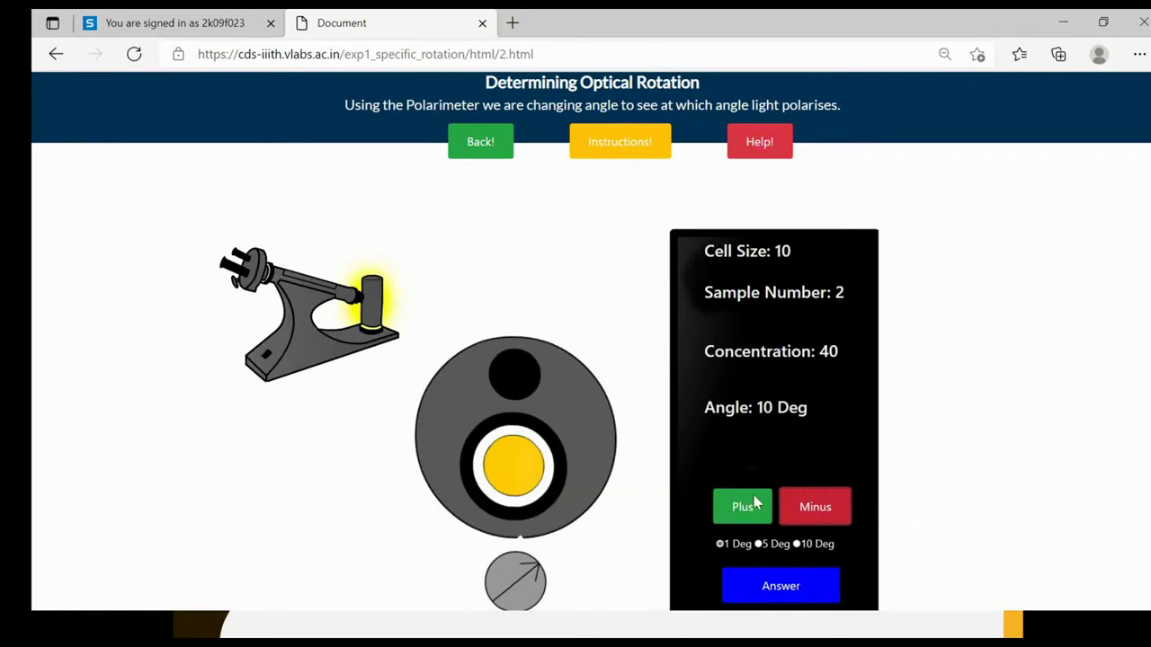
{"action": "left_click", "coordinate": [809, 508]}
{"action": "left_click", "coordinate": [809, 508]}
{"action": "left_click", "coordinate": [809, 508]}
{"action": "left_click", "coordinate": [810, 508]}
{"action": "left_click", "coordinate": [810, 508]}
{"action": "left_click", "coordinate": [809, 508]}
{"action": "left_click", "coordinate": [809, 508]}
{"action": "left_click", "coordinate": [809, 508]}
{"action": "left_click", "coordinate": [809, 508]}
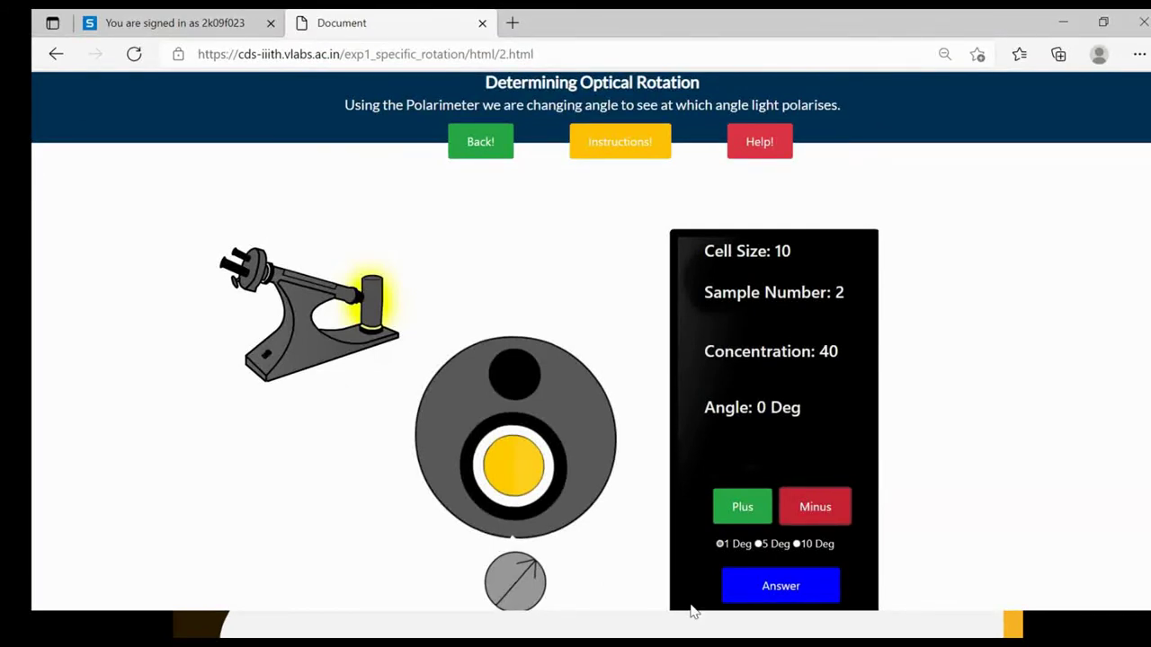
Turn the polarimeter angle in the minus direction around the scale in 10-degree and finally 5-degree increments to 65 degrees
{"action": "left_click", "coordinate": [797, 544]}
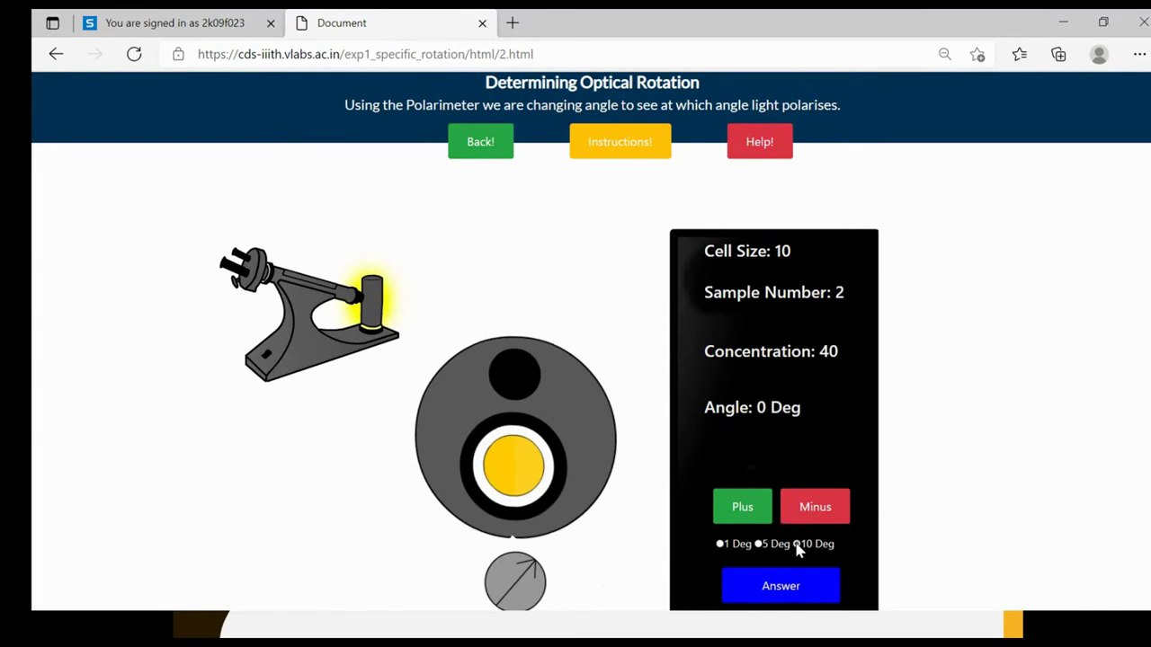
{"action": "left_click", "coordinate": [814, 507]}
{"action": "left_click", "coordinate": [815, 507]}
{"action": "left_click", "coordinate": [815, 507]}
{"action": "left_click", "coordinate": [814, 507]}
{"action": "left_click", "coordinate": [815, 507]}
{"action": "left_click", "coordinate": [815, 507]}
{"action": "left_click", "coordinate": [824, 513]}
{"action": "left_click", "coordinate": [825, 513]}
{"action": "left_click", "coordinate": [825, 513]}
{"action": "left_click", "coordinate": [825, 513]}
{"action": "left_click", "coordinate": [825, 514]}
{"action": "left_click", "coordinate": [825, 514]}
{"action": "left_click", "coordinate": [824, 513]}
{"action": "left_click", "coordinate": [824, 513]}
{"action": "left_click", "coordinate": [825, 513]}
{"action": "left_click", "coordinate": [825, 513]}
{"action": "left_click", "coordinate": [824, 513]}
{"action": "left_click", "coordinate": [824, 514]}
{"action": "left_click", "coordinate": [825, 513]}
{"action": "left_click", "coordinate": [817, 507]}
{"action": "left_click", "coordinate": [817, 507]}
{"action": "left_click", "coordinate": [817, 507]}
{"action": "left_click", "coordinate": [818, 509]}
{"action": "left_click", "coordinate": [818, 508]}
{"action": "left_click", "coordinate": [815, 509]}
{"action": "left_click", "coordinate": [815, 509]}
{"action": "left_click", "coordinate": [760, 543]}
{"action": "left_click", "coordinate": [801, 520]}
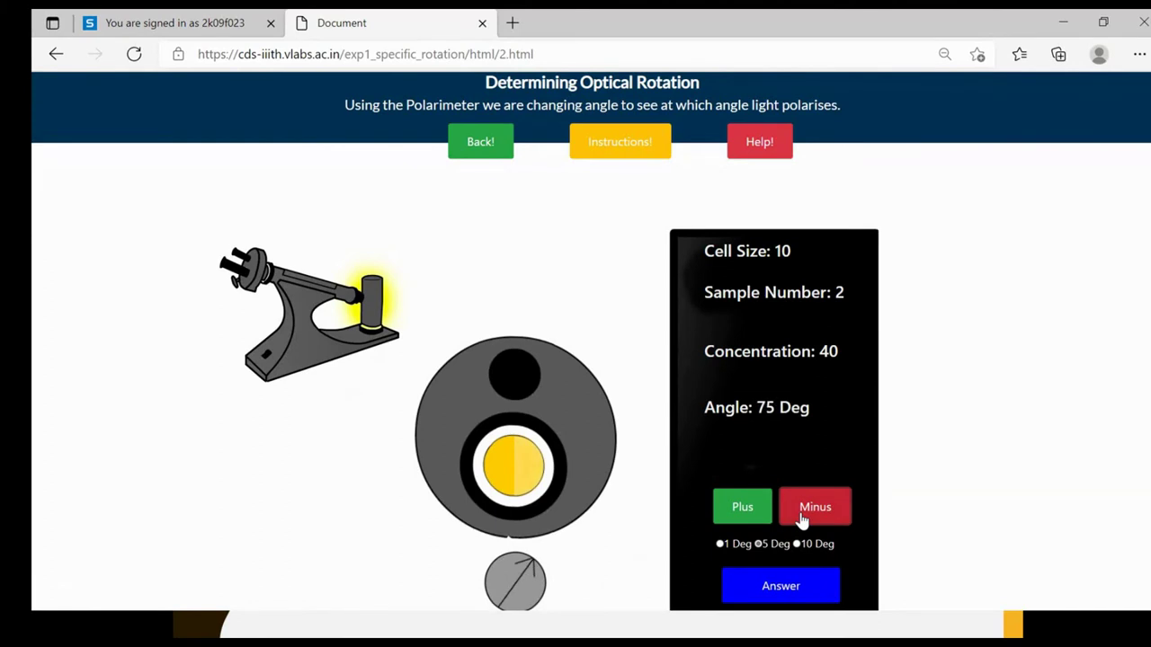
{"action": "left_click", "coordinate": [803, 518]}
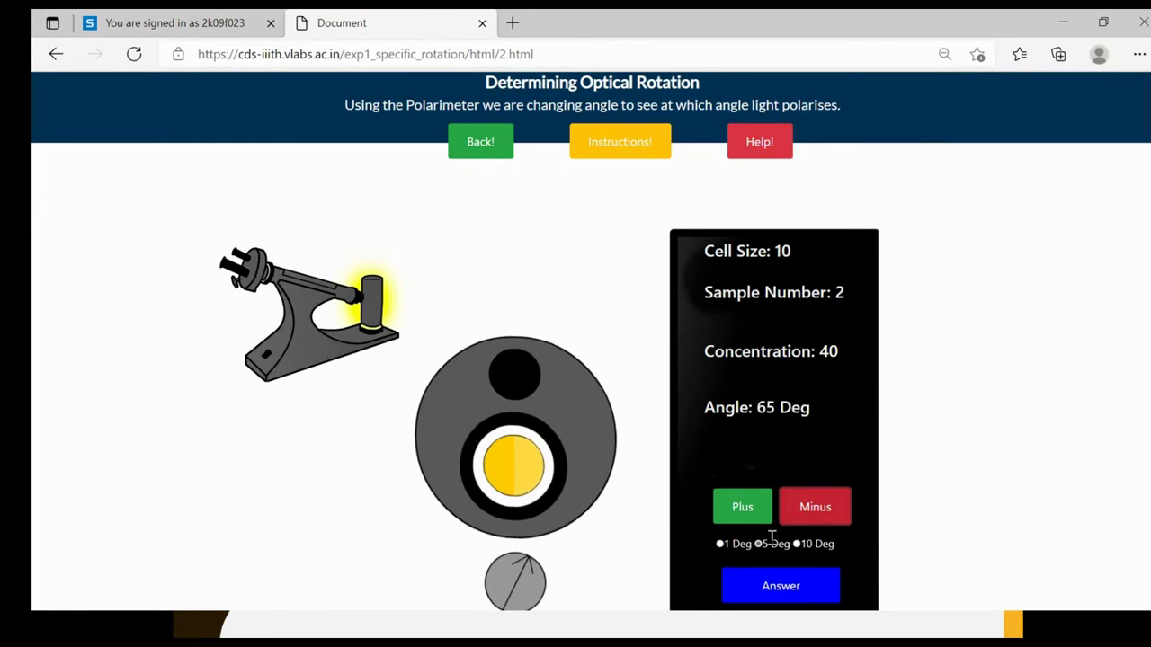
Lower the polarimeter angle from 65 degrees in 1-degree increments to the matching point at 28 degrees
{"action": "left_click", "coordinate": [721, 544]}
{"action": "left_click", "coordinate": [805, 509]}
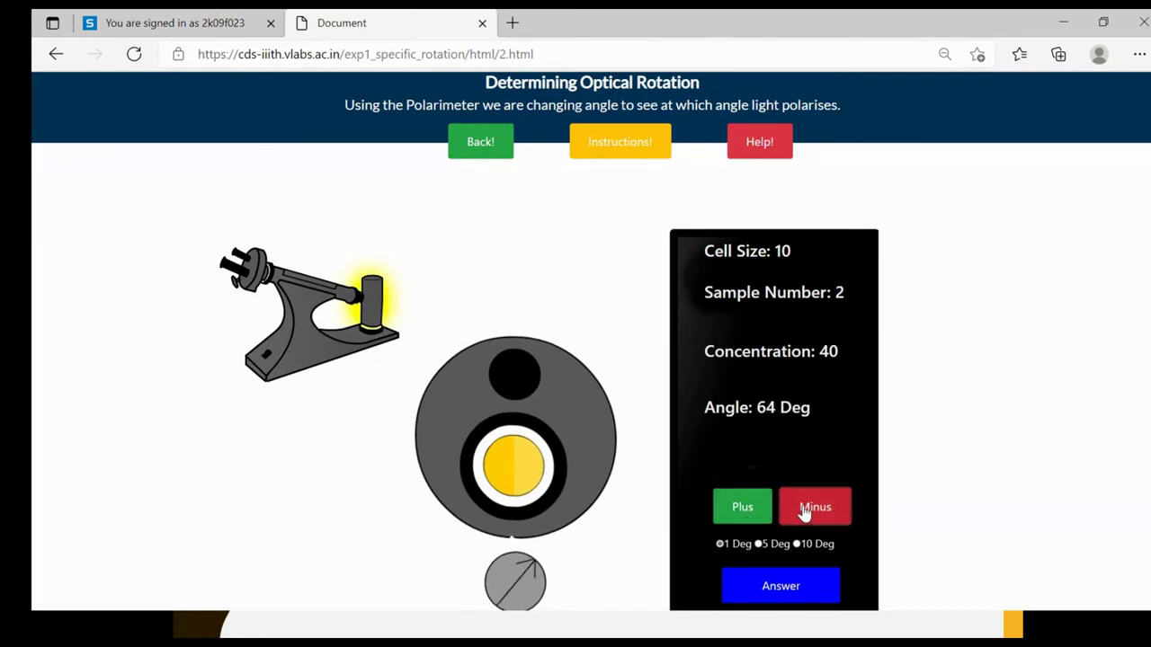
{"action": "left_click", "coordinate": [805, 511]}
{"action": "left_click", "coordinate": [805, 511]}
{"action": "left_click", "coordinate": [805, 511]}
{"action": "left_click", "coordinate": [805, 510]}
{"action": "left_click", "coordinate": [805, 511]}
{"action": "left_click", "coordinate": [805, 511]}
{"action": "left_click", "coordinate": [805, 511]}
{"action": "left_click", "coordinate": [805, 510]}
{"action": "left_click", "coordinate": [805, 511]}
{"action": "left_click", "coordinate": [804, 511]}
{"action": "left_click", "coordinate": [804, 511]}
{"action": "left_click", "coordinate": [805, 510]}
{"action": "left_click", "coordinate": [805, 511]}
{"action": "left_click", "coordinate": [805, 511]}
{"action": "double_click", "coordinate": [805, 510]}
{"action": "double_click", "coordinate": [805, 511]}
{"action": "double_click", "coordinate": [805, 510]}
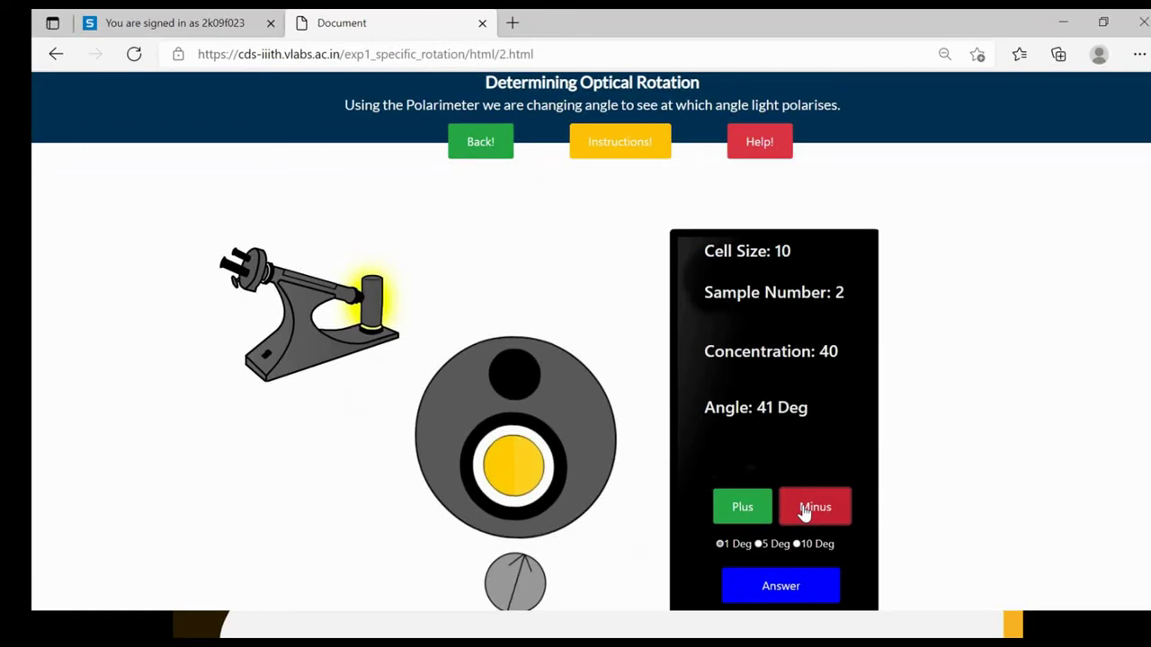
{"action": "double_click", "coordinate": [805, 511]}
{"action": "double_click", "coordinate": [804, 511]}
{"action": "left_click", "coordinate": [804, 510]}
{"action": "left_click", "coordinate": [805, 511]}
{"action": "left_click", "coordinate": [804, 510]}
{"action": "left_click", "coordinate": [805, 511]}
{"action": "left_click", "coordinate": [805, 511]}
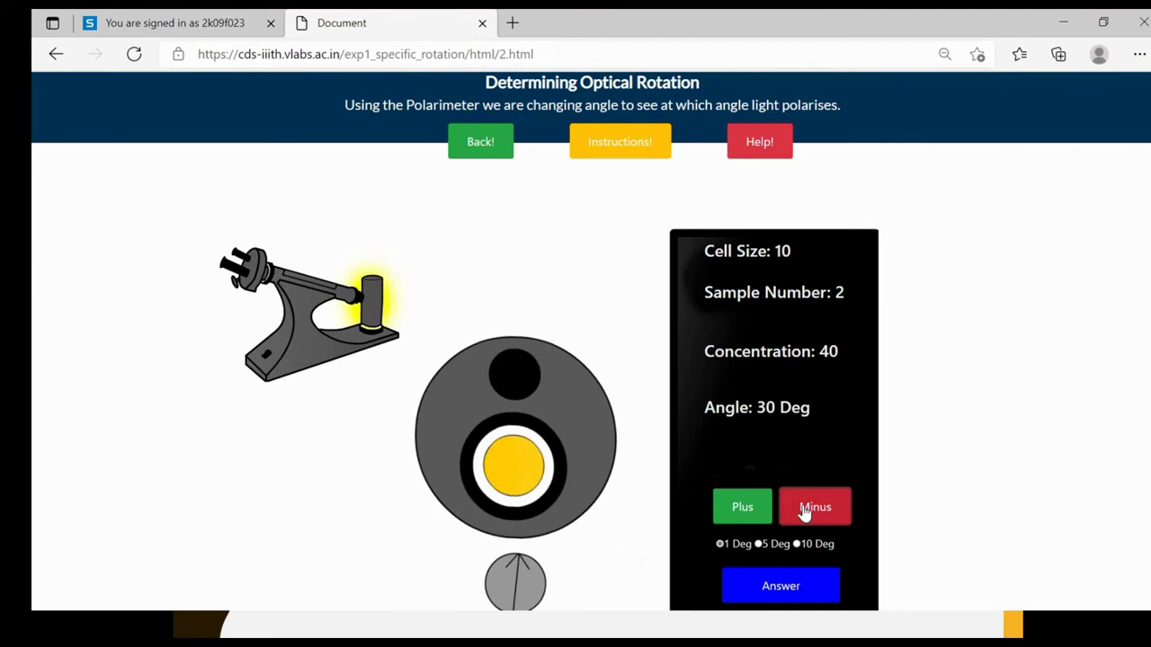
{"action": "left_click", "coordinate": [805, 511]}
Switch back to the Specific rotation workbook in Excel and enter the anti-clockwise rotation in G6 as 28
{"action": "left_click", "coordinate": [1070, 27]}
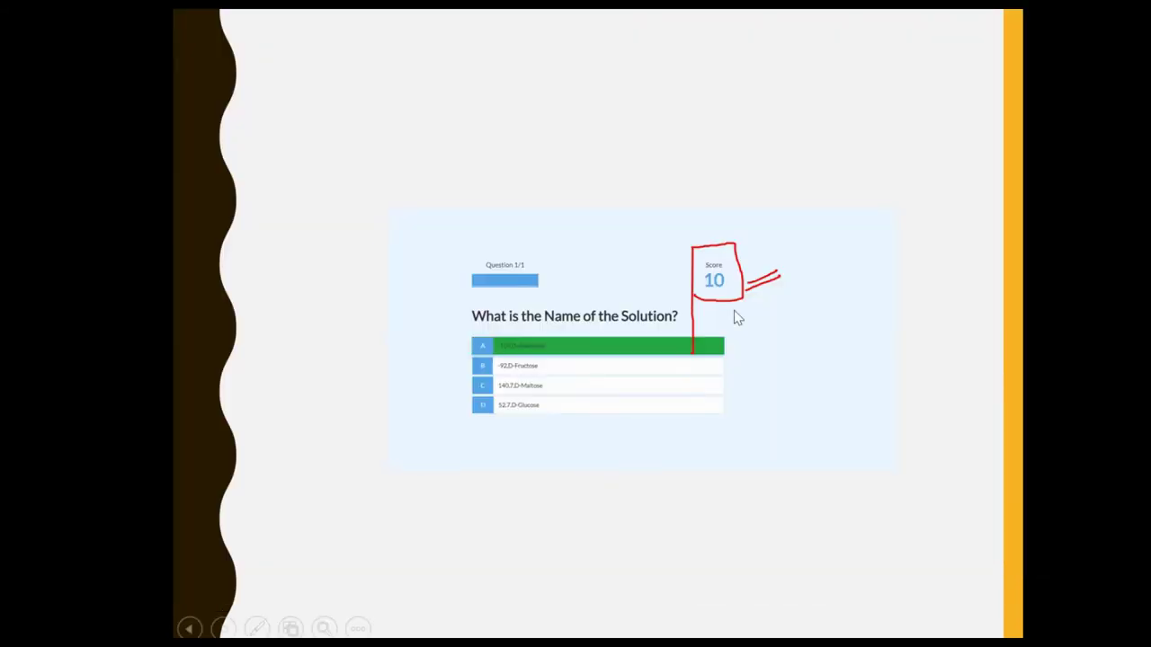
{"action": "key", "text": "alt+Tab"}
{"action": "key", "text": "alt+Tab"}
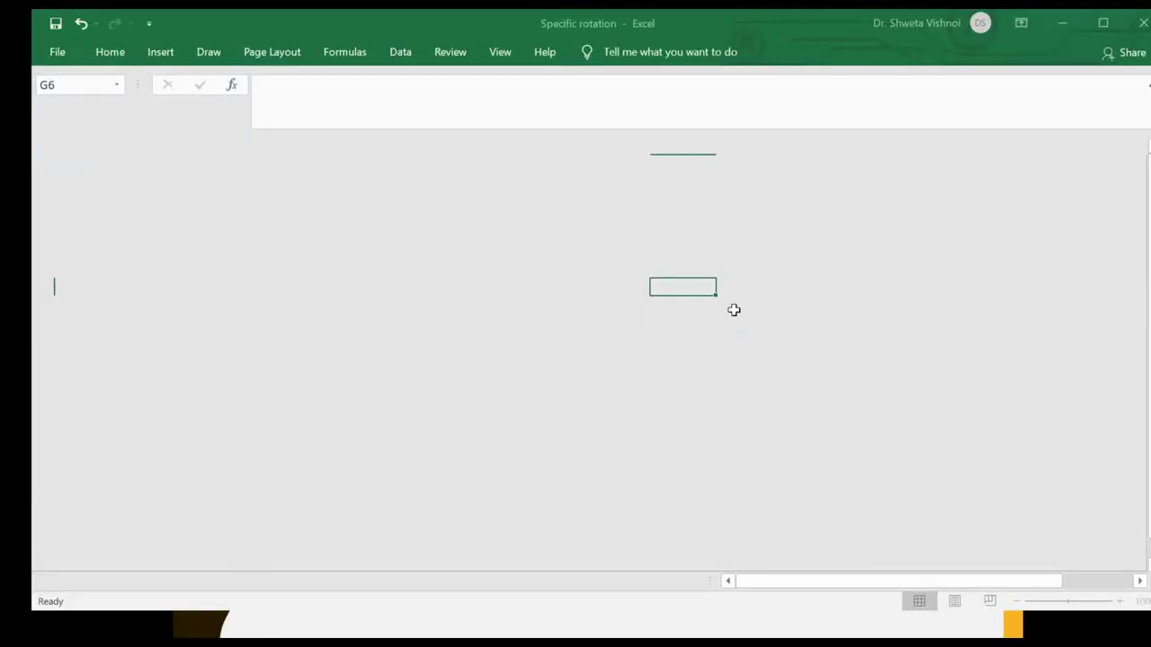
{"action": "type", "text": "2"}
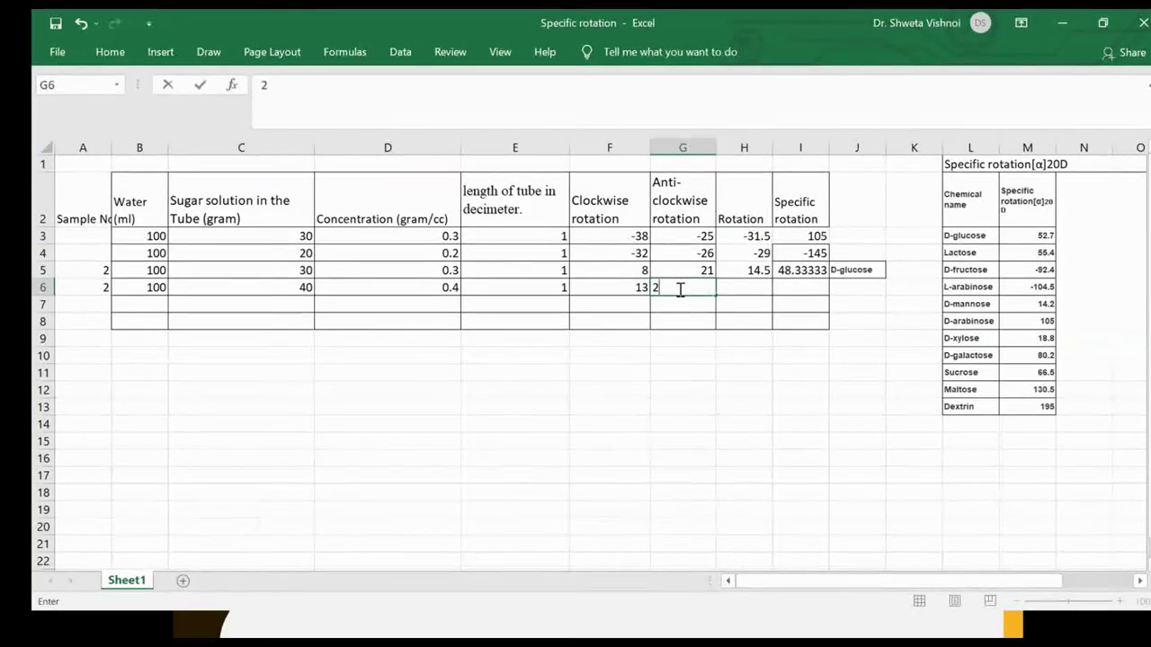
{"action": "type", "text": "8"}
{"action": "left_click", "coordinate": [690, 317]}
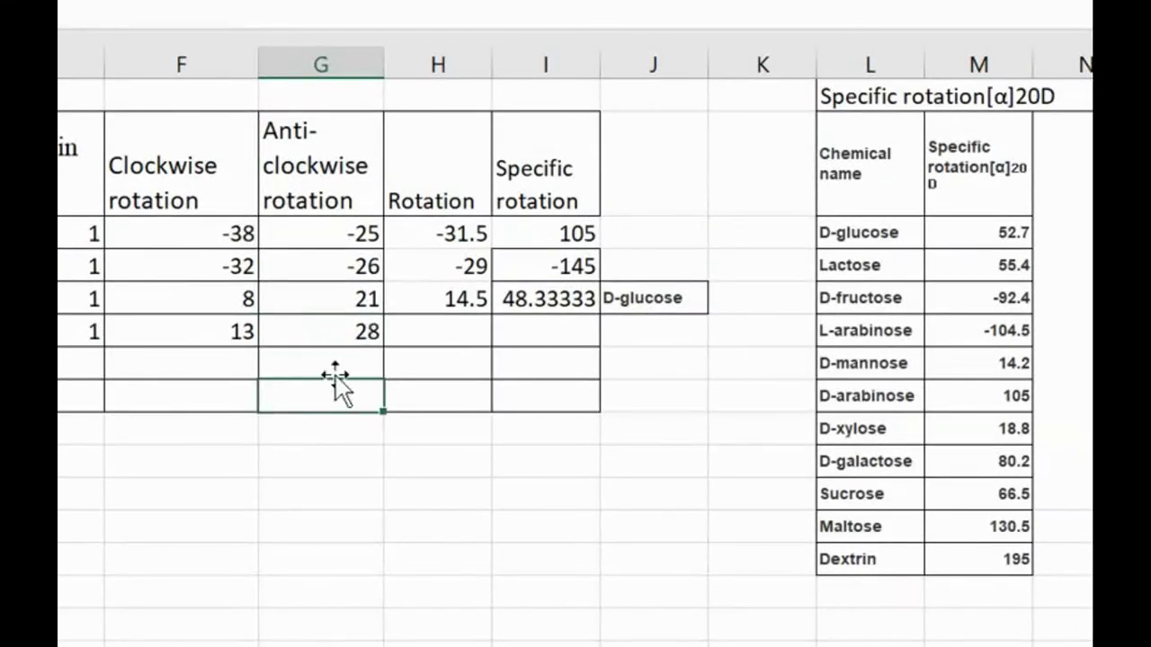
{"action": "left_click", "coordinate": [437, 342]}
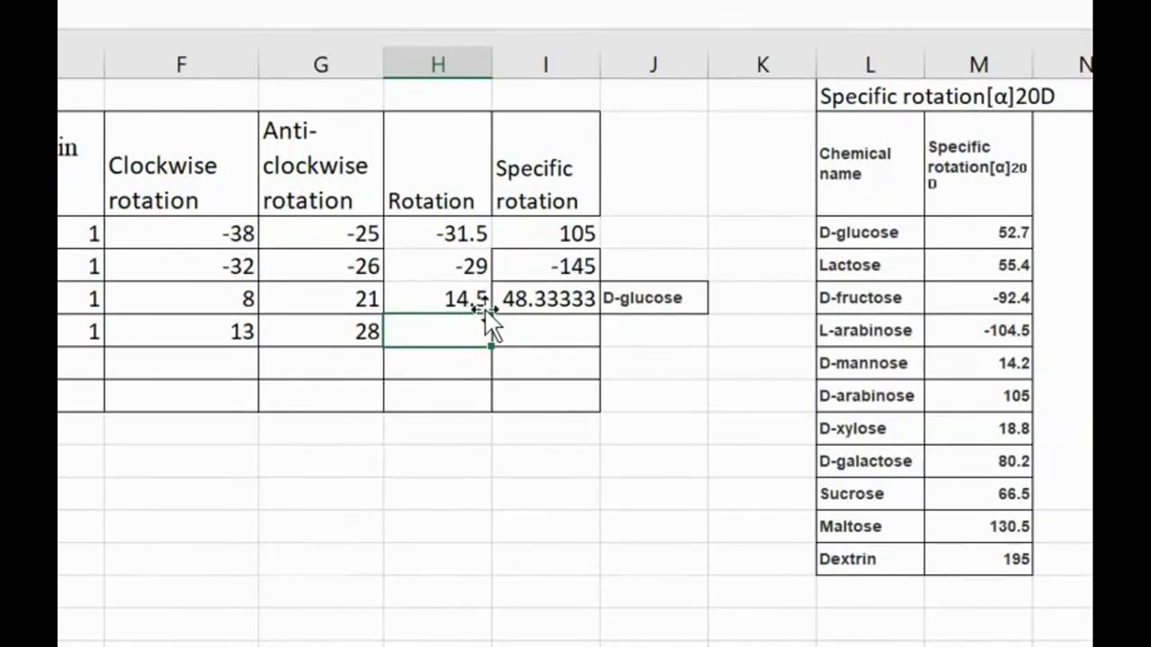
{"action": "left_click", "coordinate": [472, 301]}
{"action": "left_click_drag", "start_coordinate": [483, 321], "coordinate": [440, 375]}
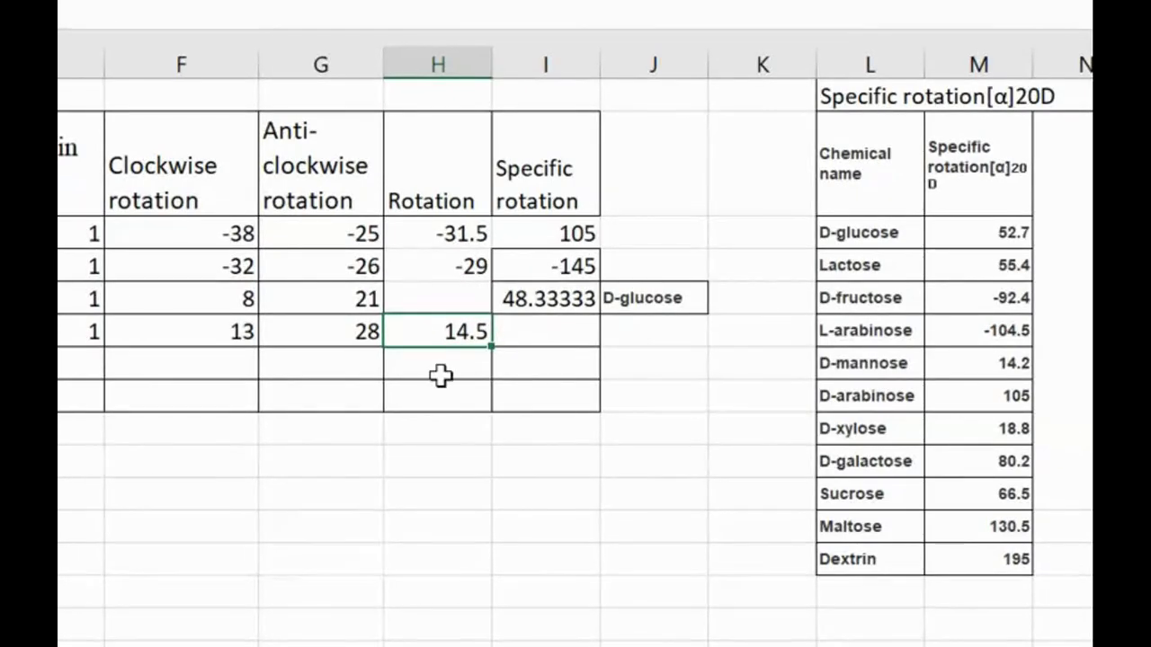
{"action": "key", "text": "ctrl+z"}
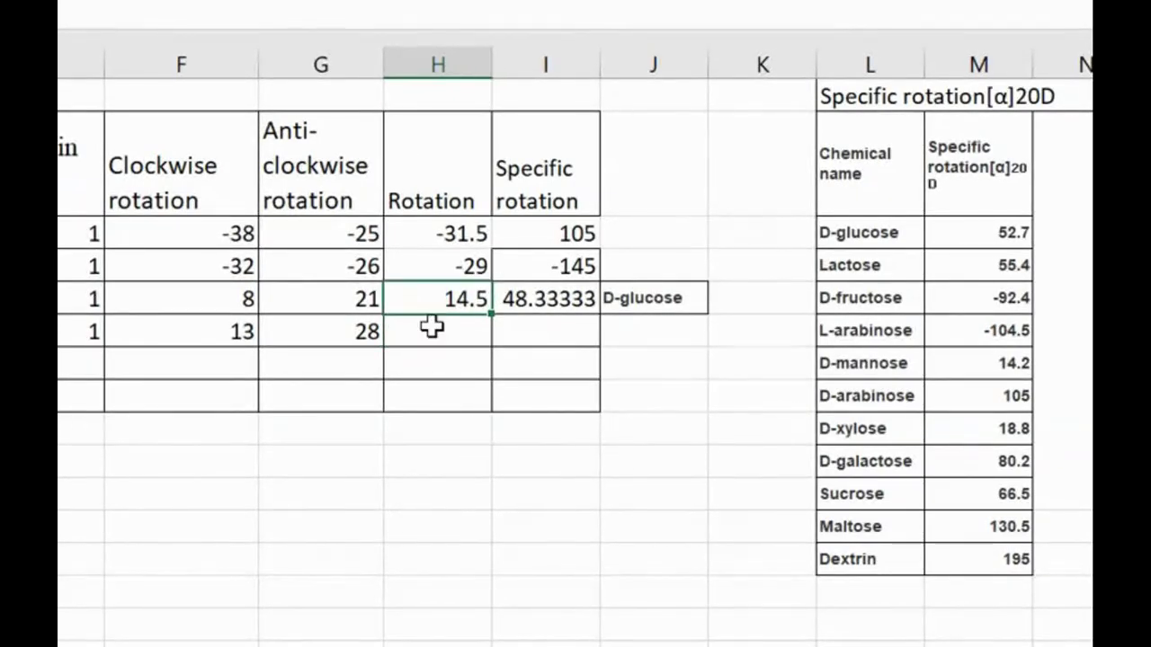
Fill the Rotation formula from H5 down to H6
{"action": "left_click_drag", "start_coordinate": [490, 314], "coordinate": [481, 335]}
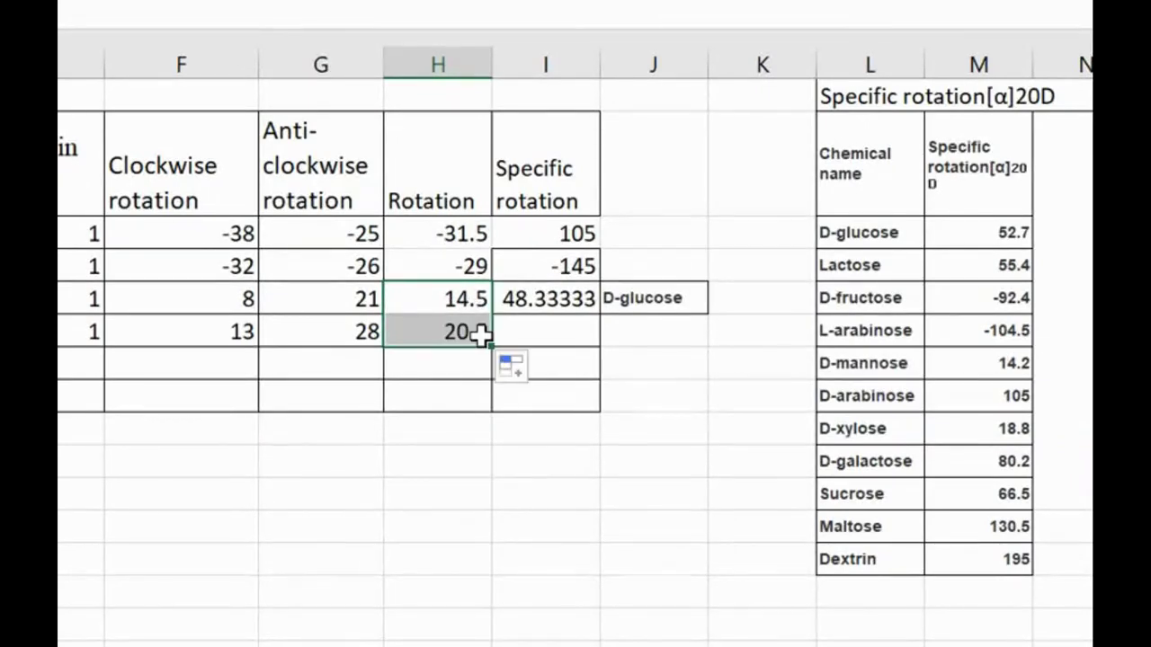
{"action": "left_click_drag", "start_coordinate": [340, 429], "coordinate": [338, 449]}
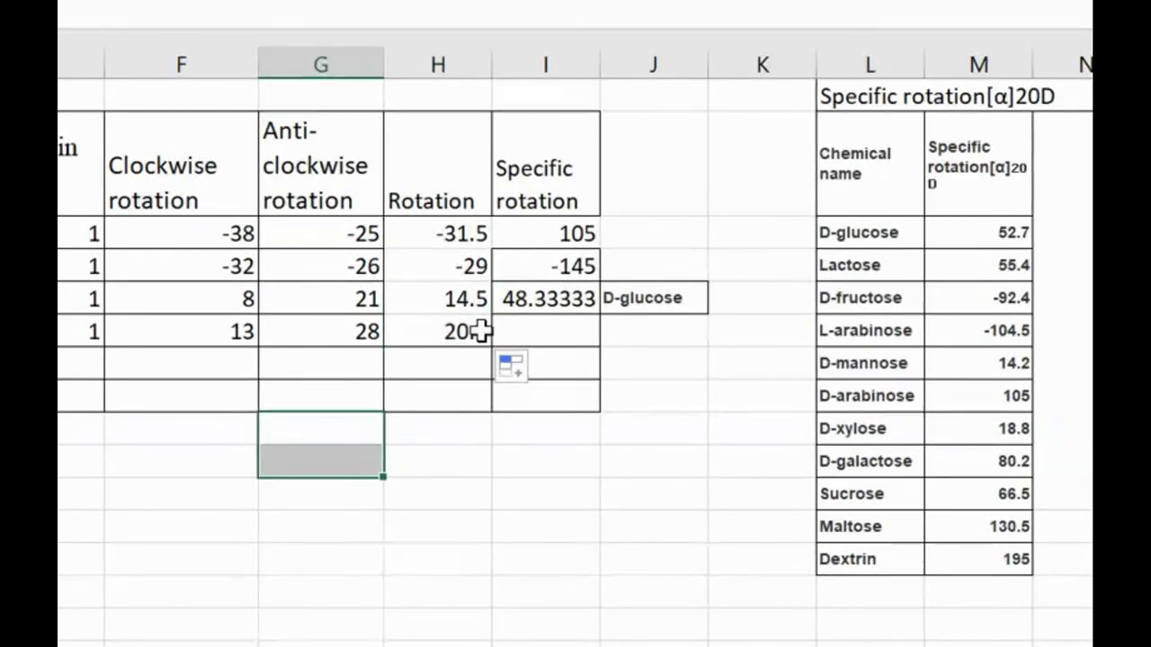
Calculate the specific rotation in I6 with the formula =20.5/.4
{"action": "left_click", "coordinate": [520, 332]}
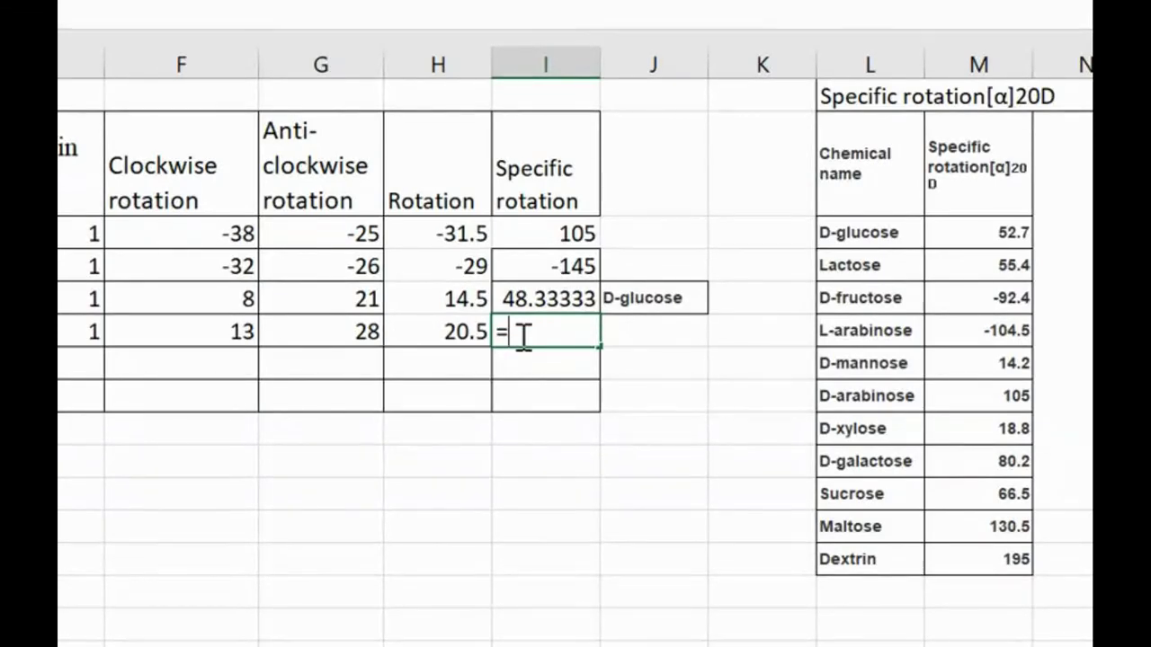
{"action": "type", "text": "20"}
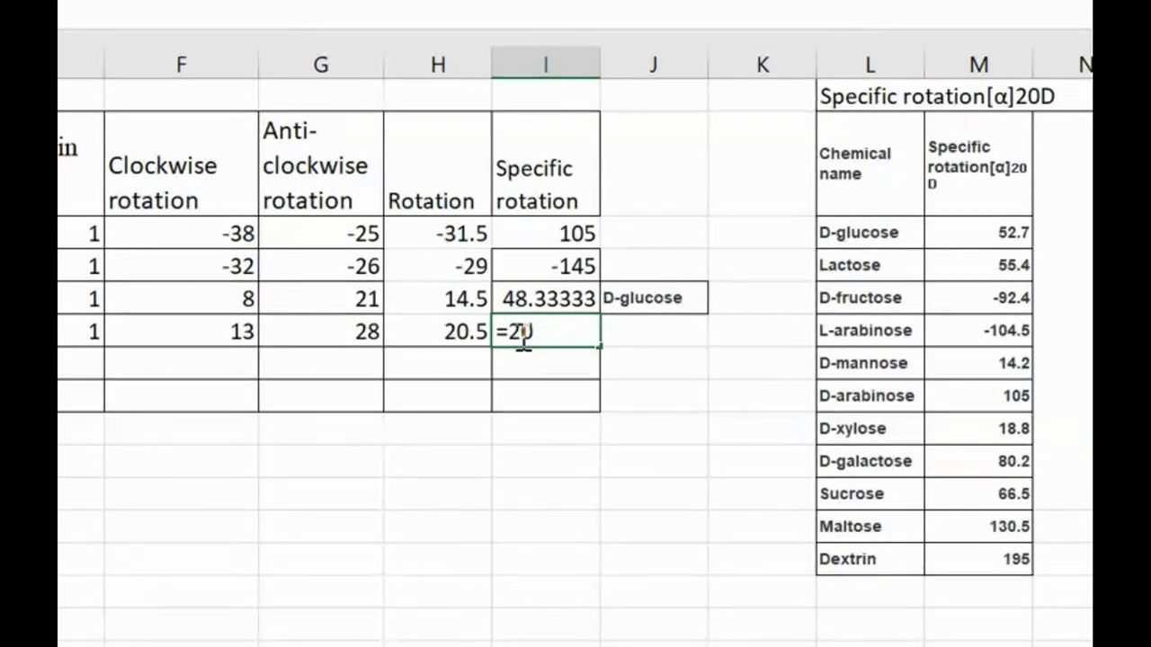
{"action": "type", "text": ".5/"}
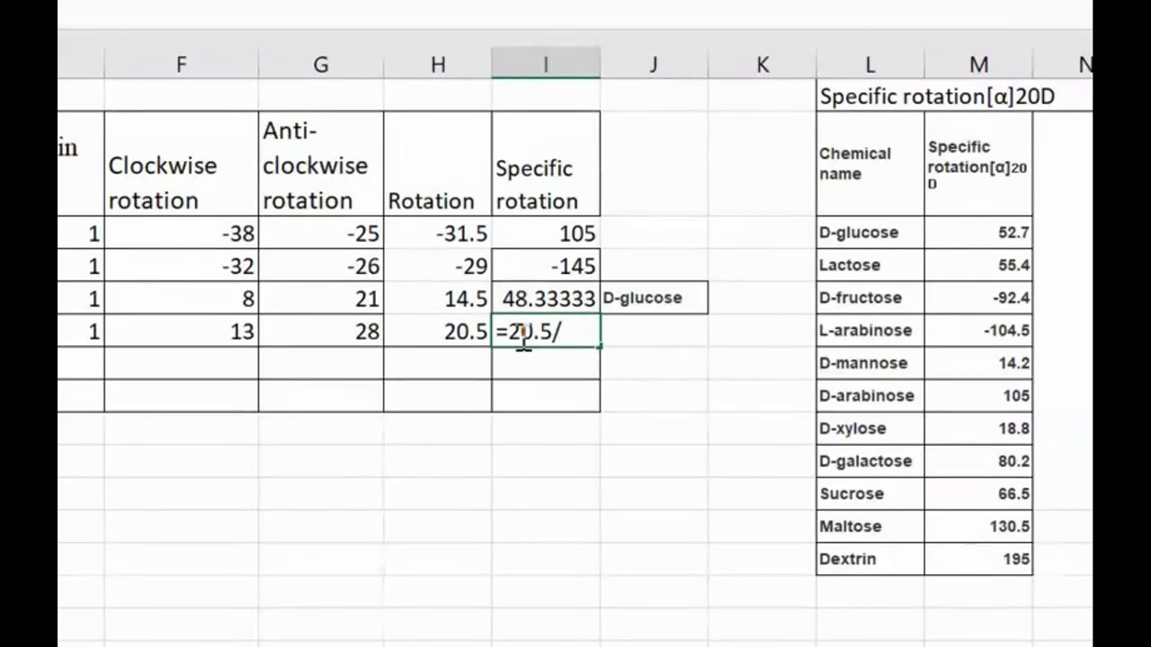
{"action": "type", "text": ".4"}
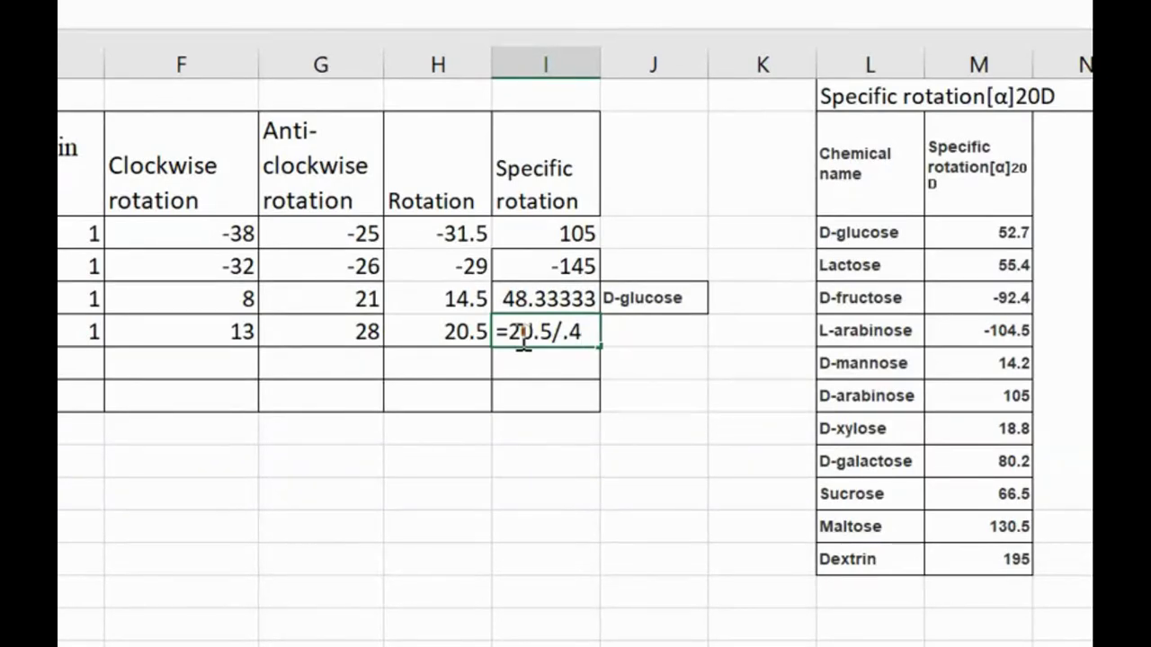
{"action": "key", "text": "Return"}
{"action": "left_click", "coordinate": [556, 333]}
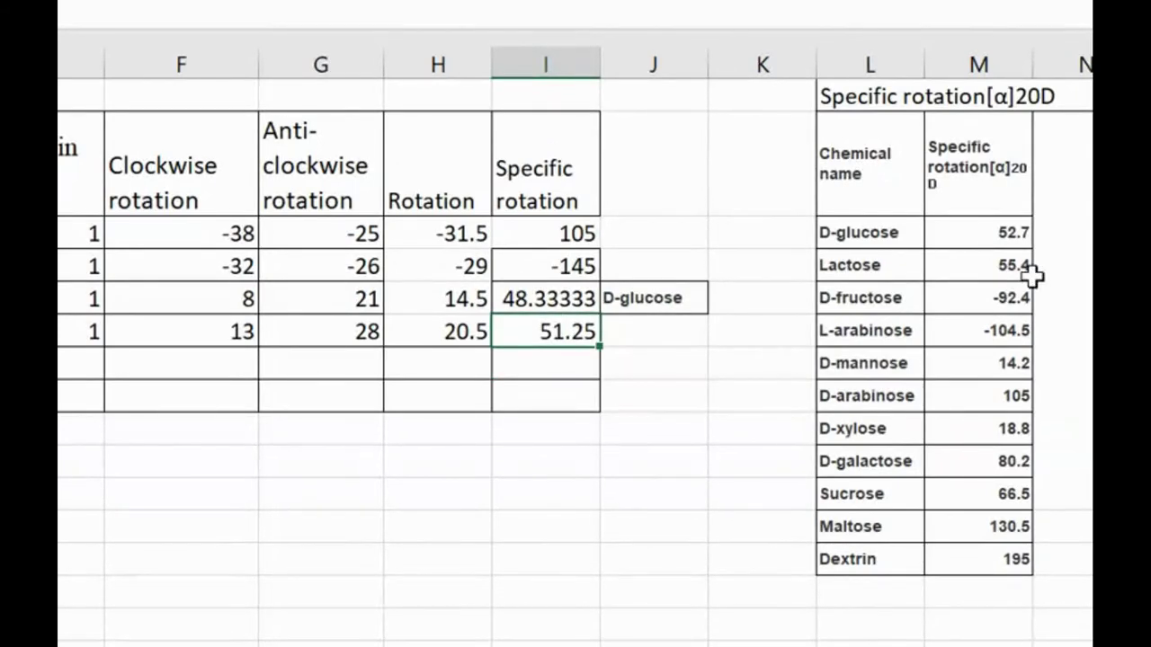
Compare I6 with the reference specific rotations and fill the D-glucose label from J5 down to J6
{"action": "left_click_drag", "start_coordinate": [967, 239], "coordinate": [807, 249]}
{"action": "left_click", "coordinate": [699, 303]}
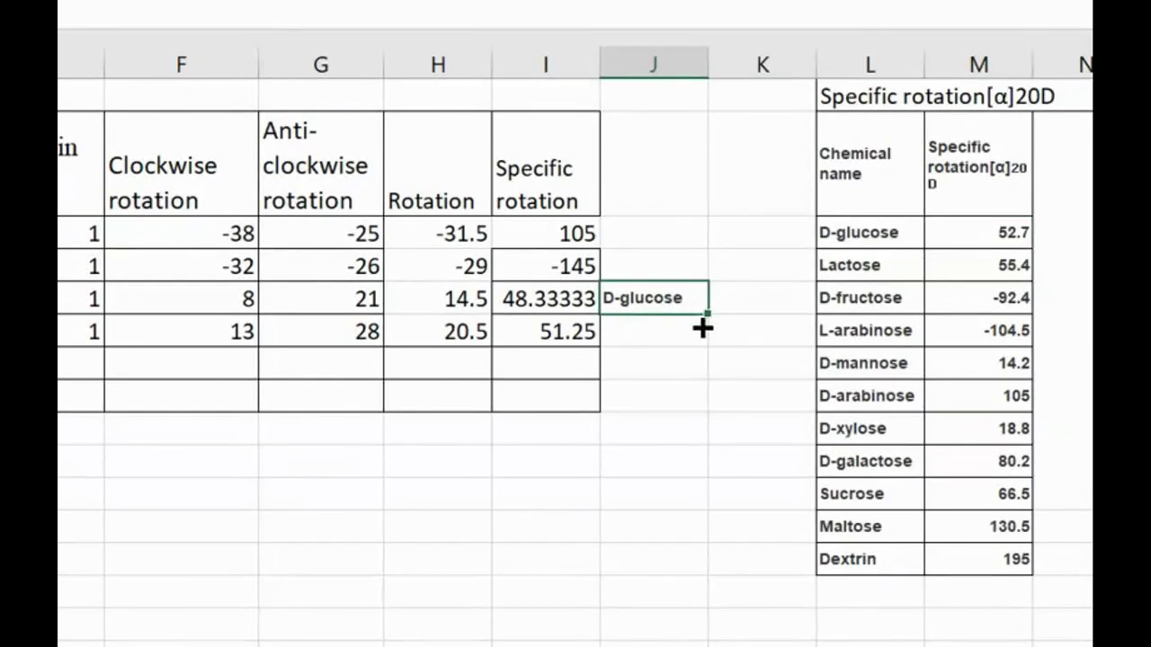
{"action": "left_click_drag", "start_coordinate": [703, 328], "coordinate": [693, 337]}
{"action": "left_click", "coordinate": [554, 334]}
{"action": "mouse_move", "coordinate": [554, 334]}
{"action": "left_mouse_down"}
{"action": "mouse_move", "coordinate": [850, 219]}
{"action": "mouse_move", "coordinate": [1005, 232]}
{"action": "mouse_move", "coordinate": [553, 331]}
{"action": "left_mouse_up"}
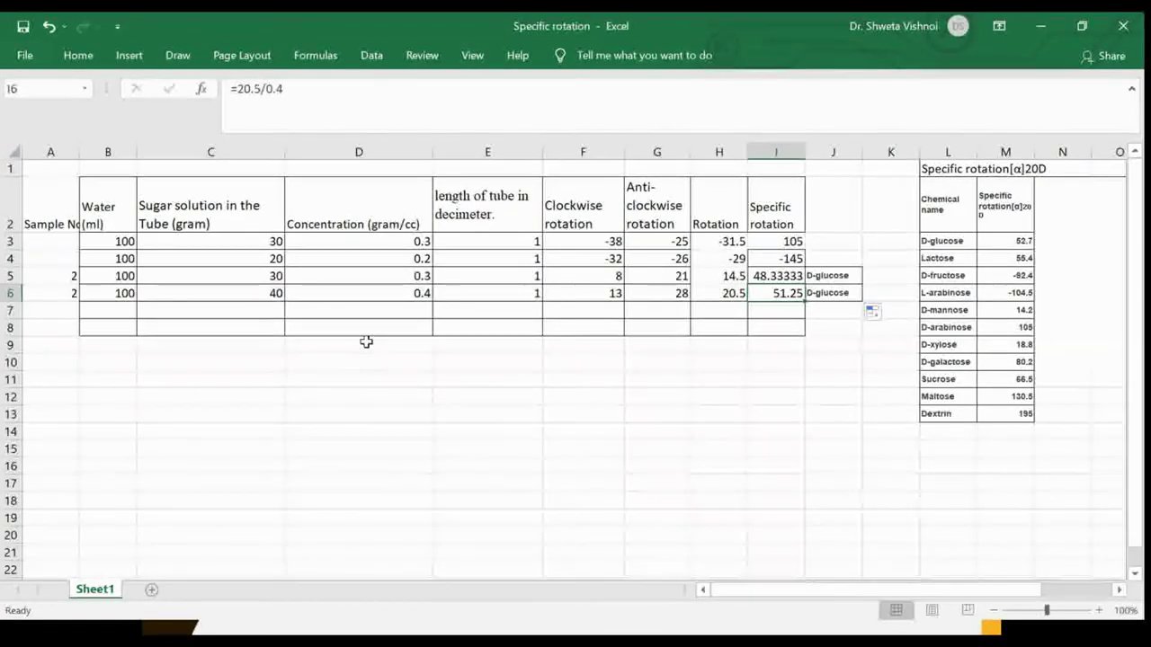
Enter the heading text Sample in J2, correcting the misspelling
{"action": "left_click", "coordinate": [815, 210]}
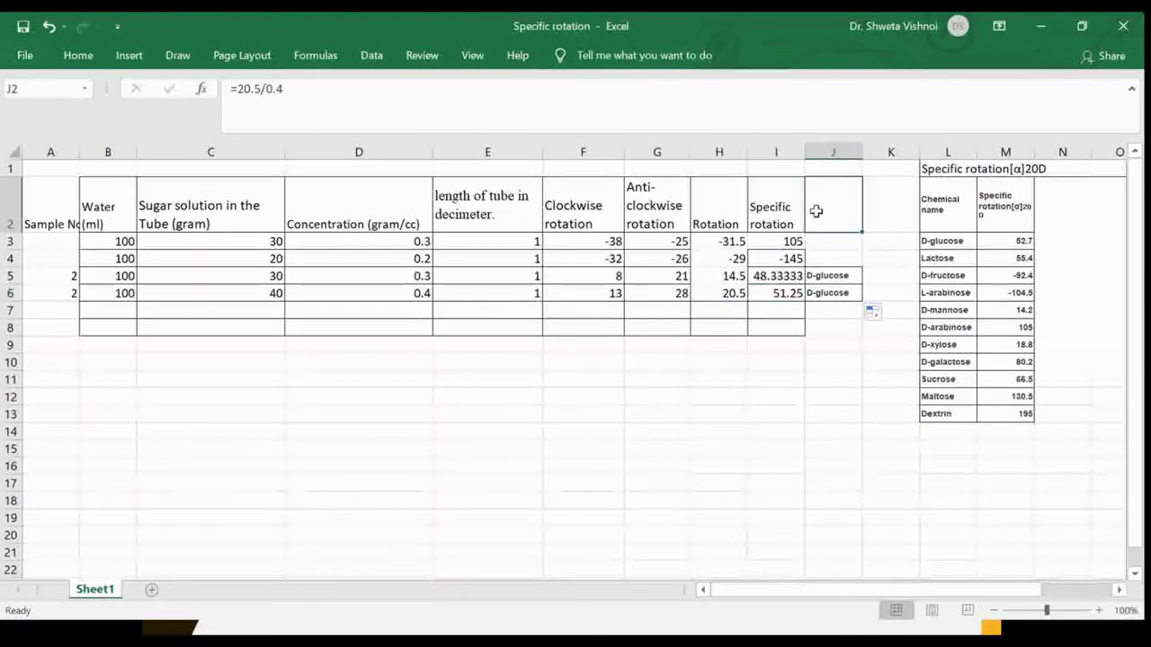
{"action": "type", "text": "Samplle"}
{"action": "key", "text": "BackSpace"}
{"action": "key", "text": "BackSpace"}
{"action": "type", "text": "e"}
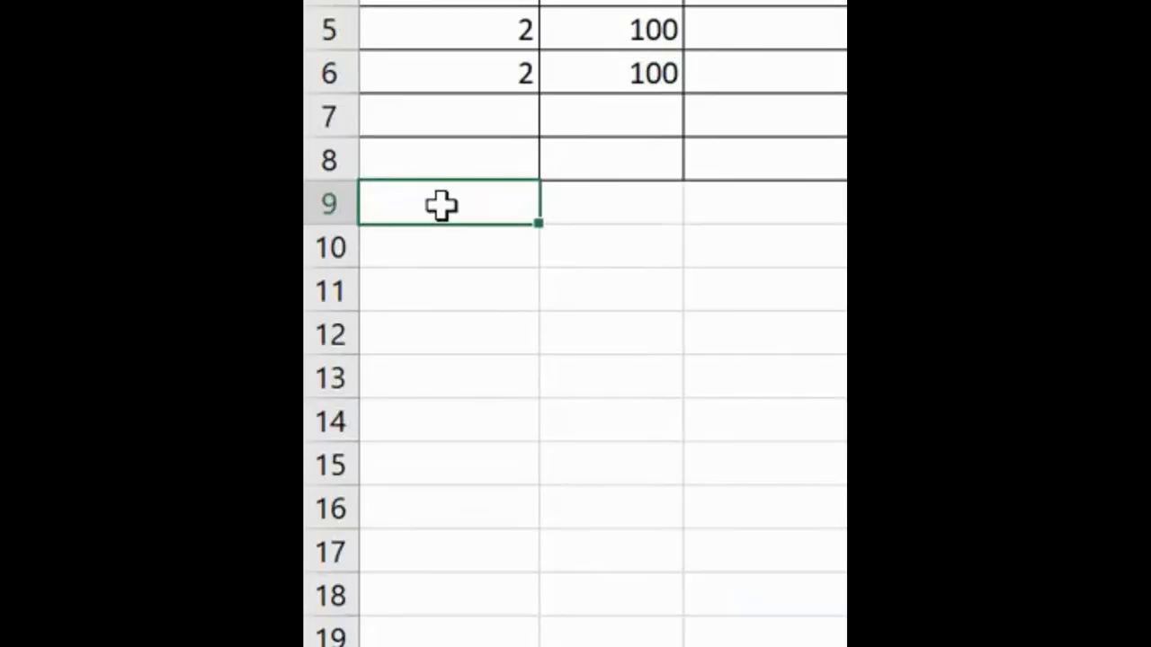
Enter sample number 1 in A9 and copy D-fructose from the reference table into B9
{"action": "type", "text": "1"}
{"action": "left_click", "coordinate": [449, 30]}
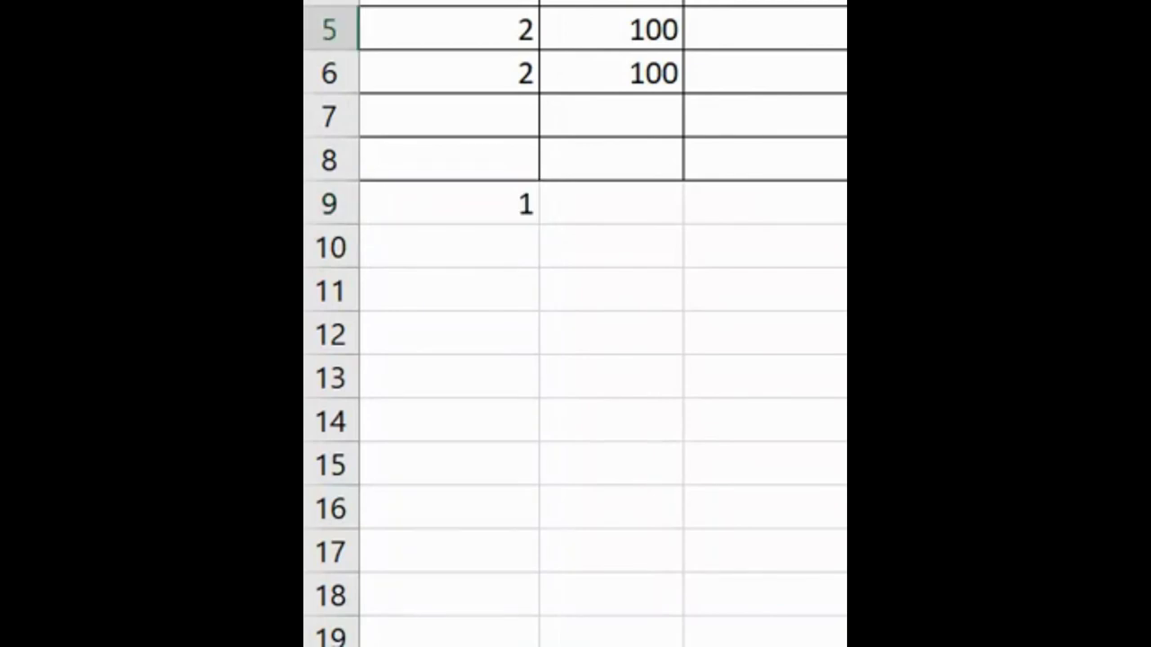
{"action": "left_click", "coordinate": [634, 209]}
{"action": "key", "text": "ctrl+c"}
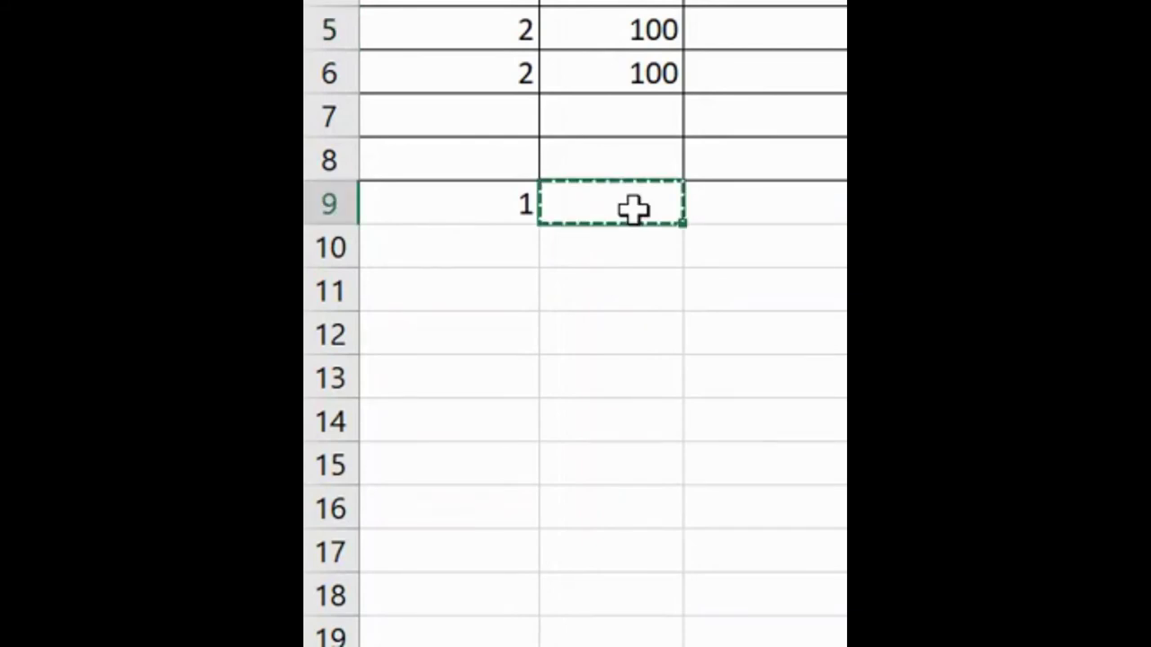
{"action": "left_click", "coordinate": [450, 30]}
{"action": "key", "text": "Escape"}
{"action": "left_click", "coordinate": [603, 207]}
{"action": "key", "text": "ctrl+v"}
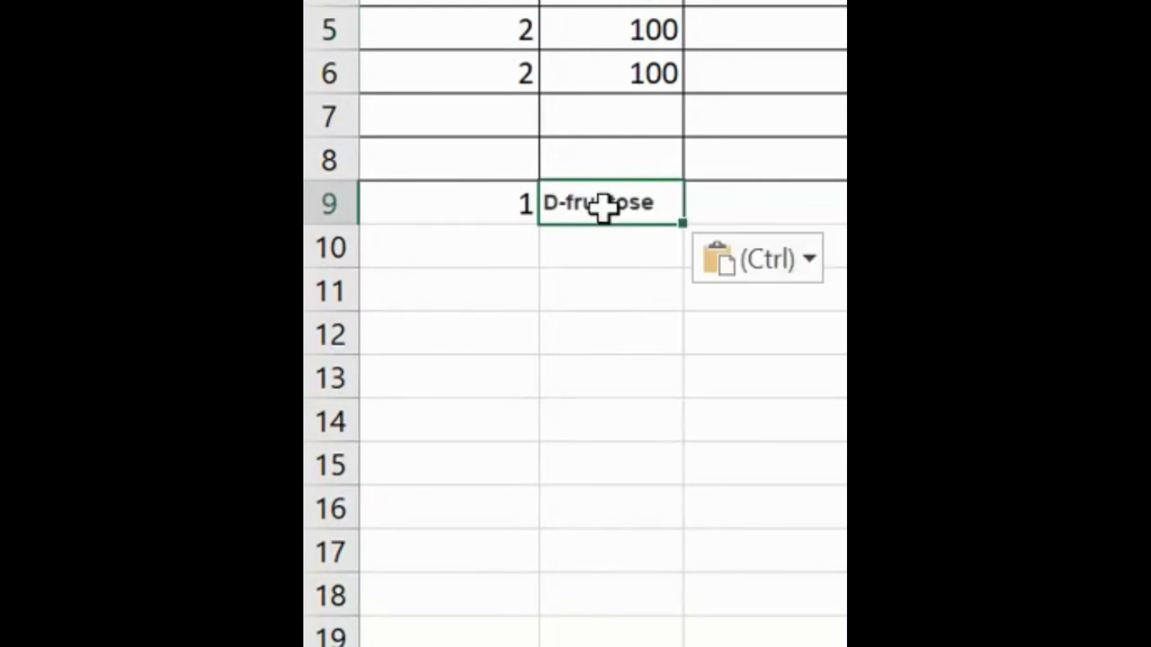
Copy sample number 2 from A6 to A10 and the D-glucose label from J6 to B10
{"action": "left_click", "coordinate": [524, 71]}
{"action": "key", "text": "ctrl+c"}
{"action": "left_click", "coordinate": [496, 249]}
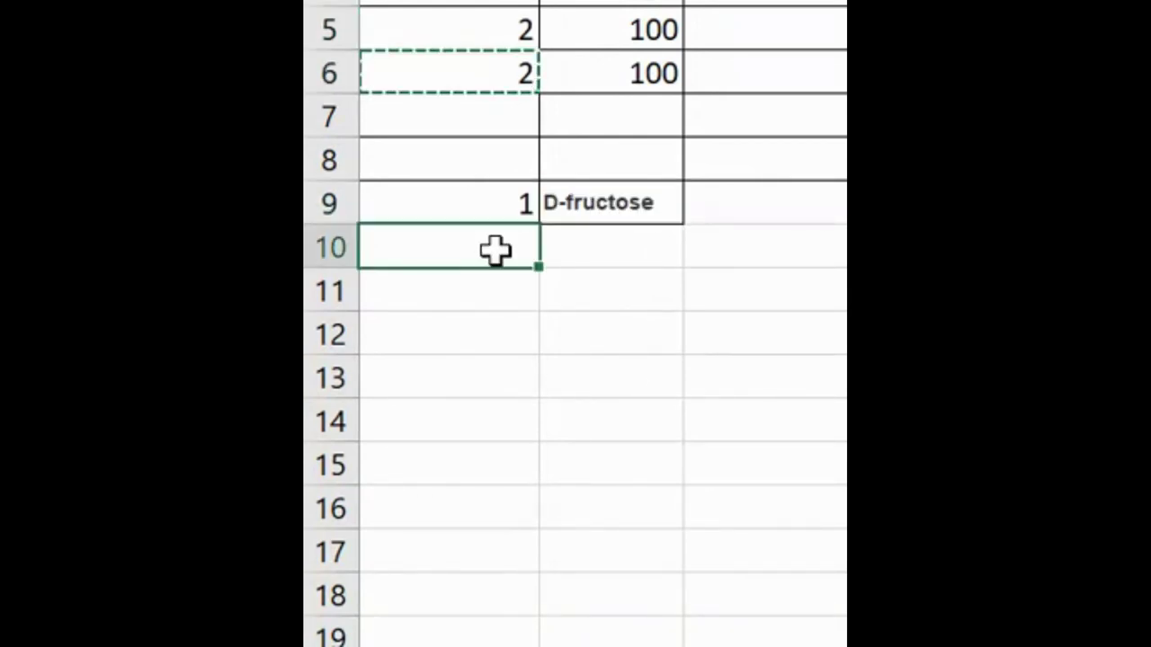
{"action": "key", "text": "ctrl+v"}
{"action": "left_click", "coordinate": [486, 72]}
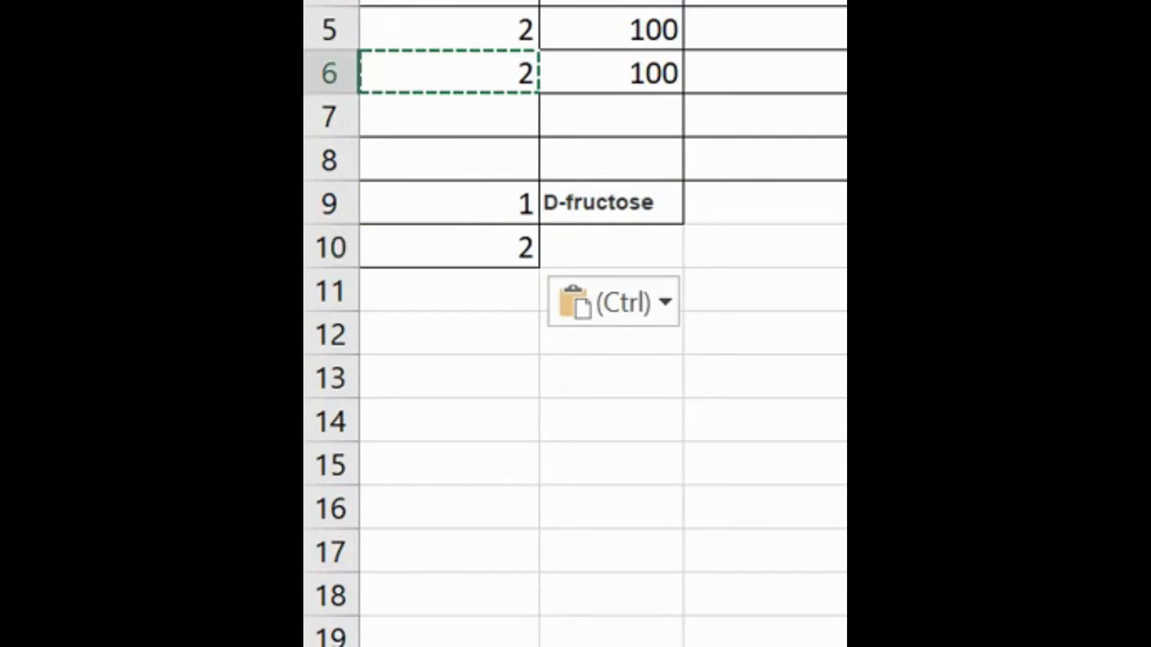
{"action": "key", "text": "Escape"}
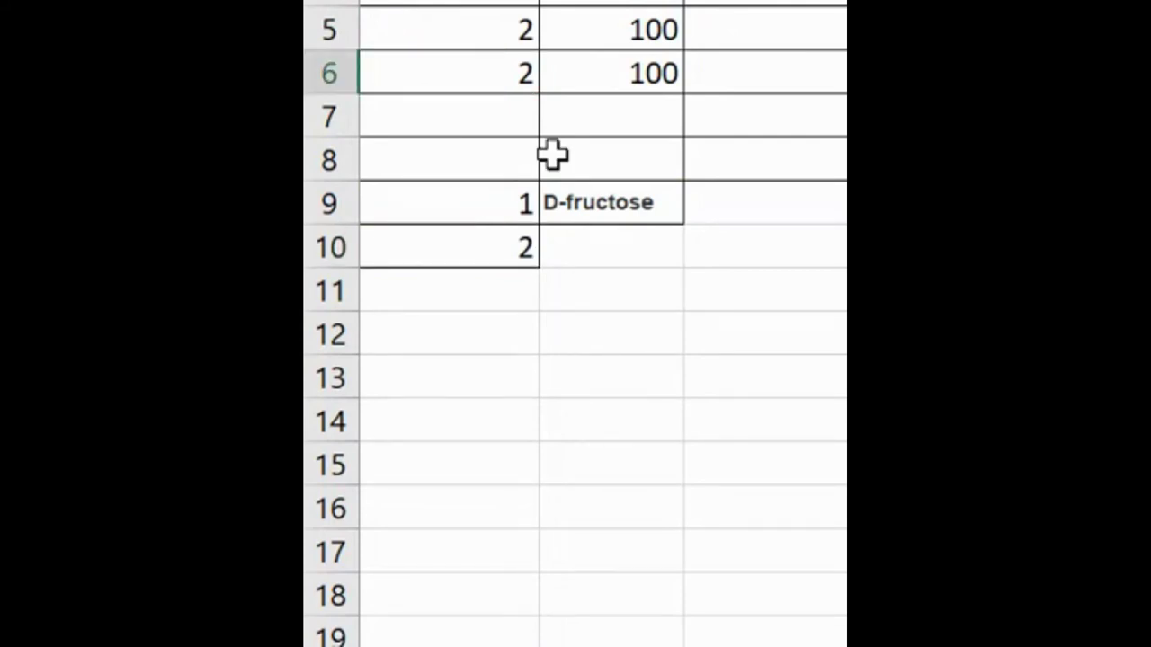
{"action": "left_click", "coordinate": [587, 251]}
{"action": "key", "text": "ctrl+v"}
Enter sample number 3 in A11 and copy D-galactose from the reference table into B11
{"action": "left_click", "coordinate": [522, 287]}
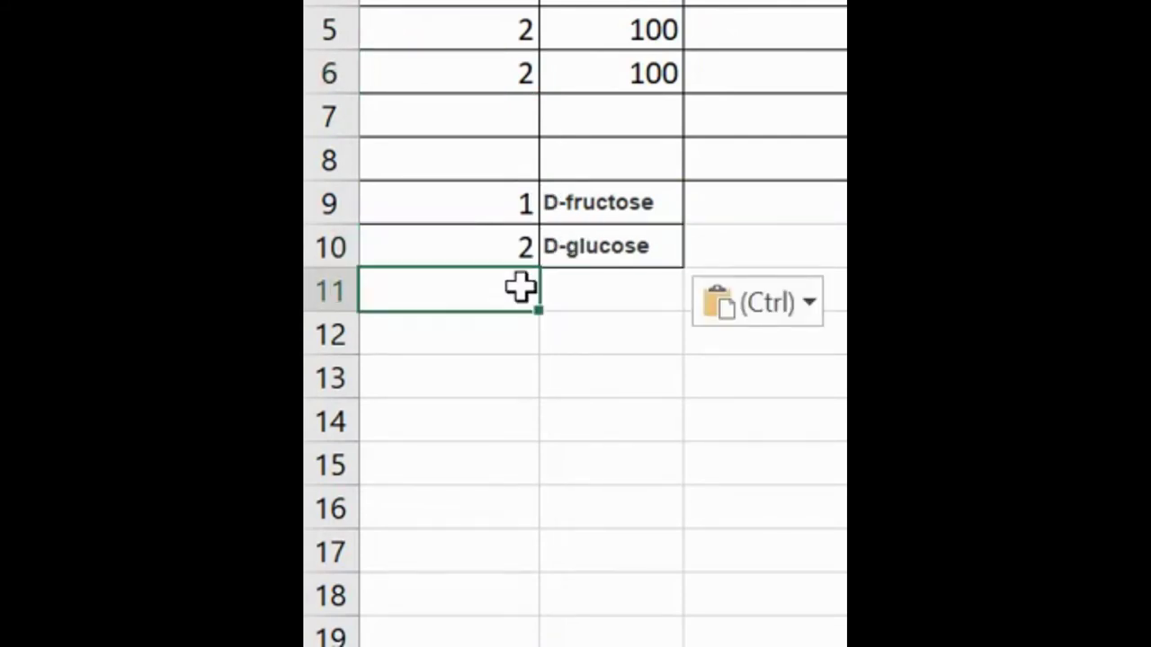
{"action": "type", "text": "3"}
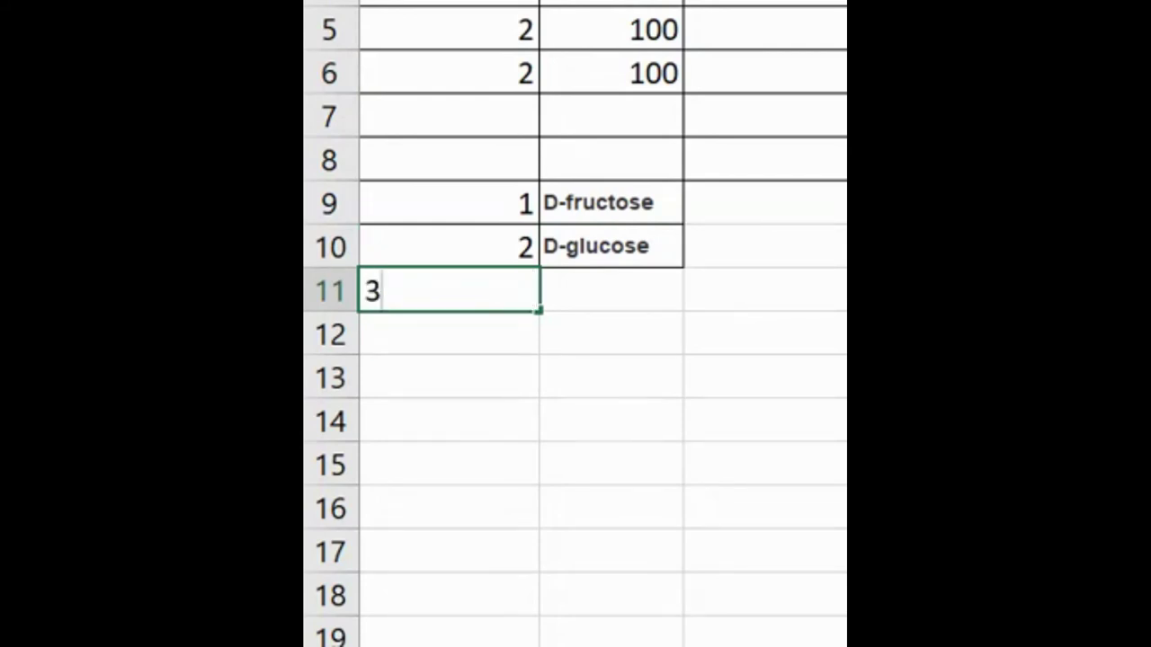
{"action": "left_click", "coordinate": [450, 246]}
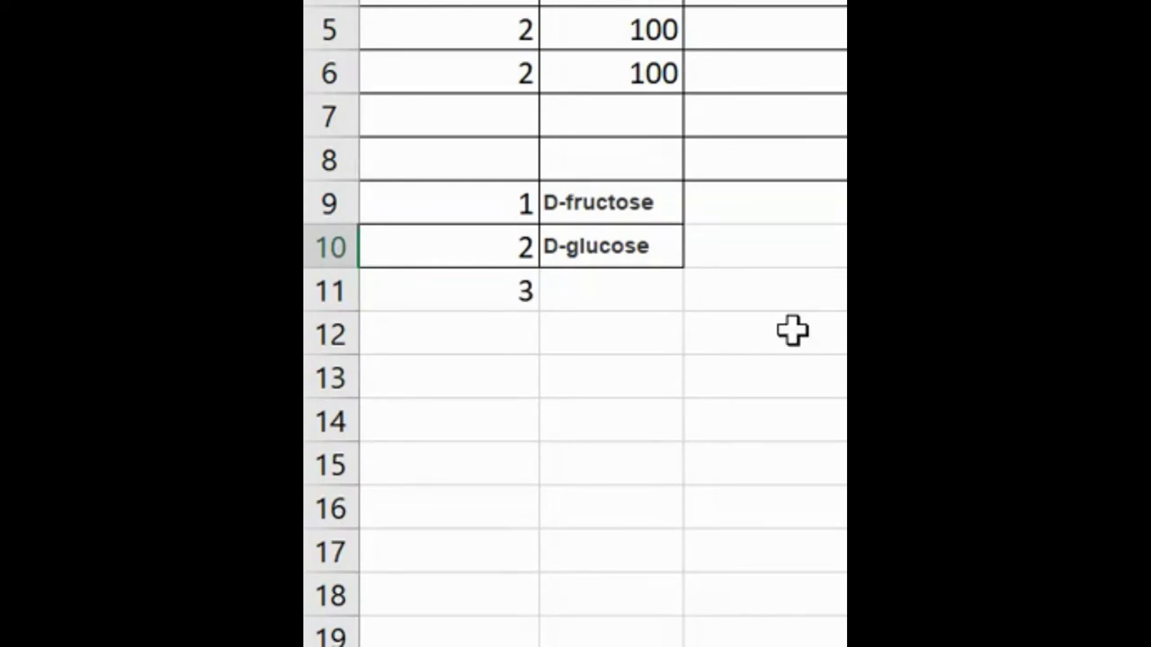
{"action": "left_click", "coordinate": [599, 281]}
{"action": "key", "text": "ctrl+v"}
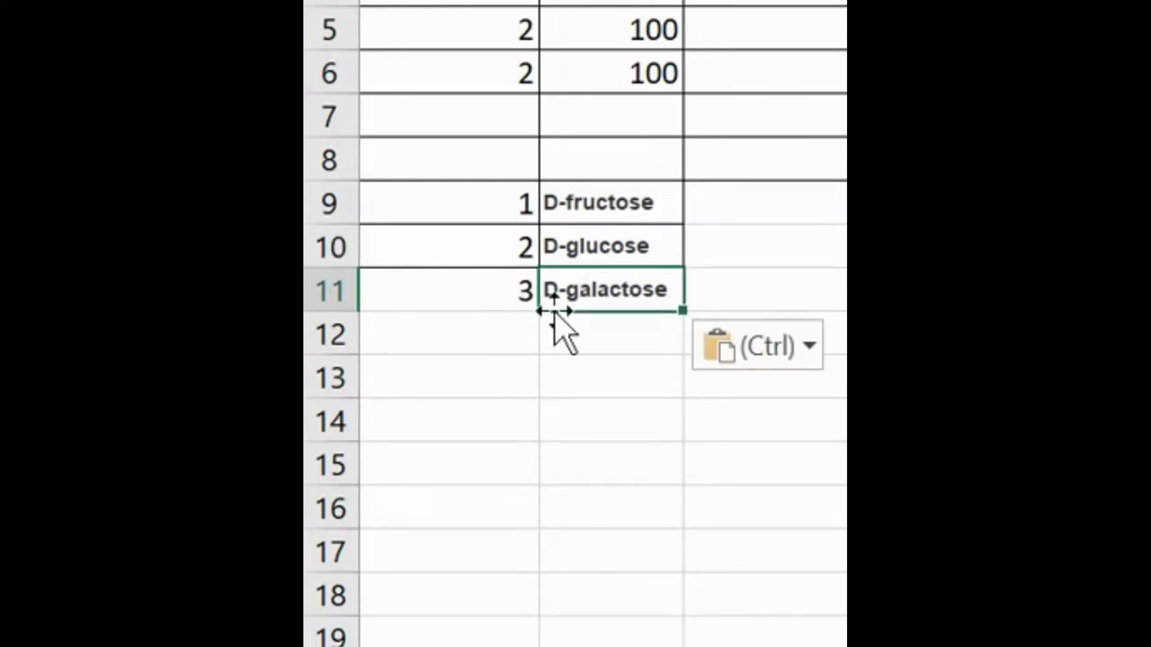
Enter sample number 4 in A12 and copy D-arabinose from the reference table into B12
{"action": "left_click", "coordinate": [485, 326]}
{"action": "type", "text": "4"}
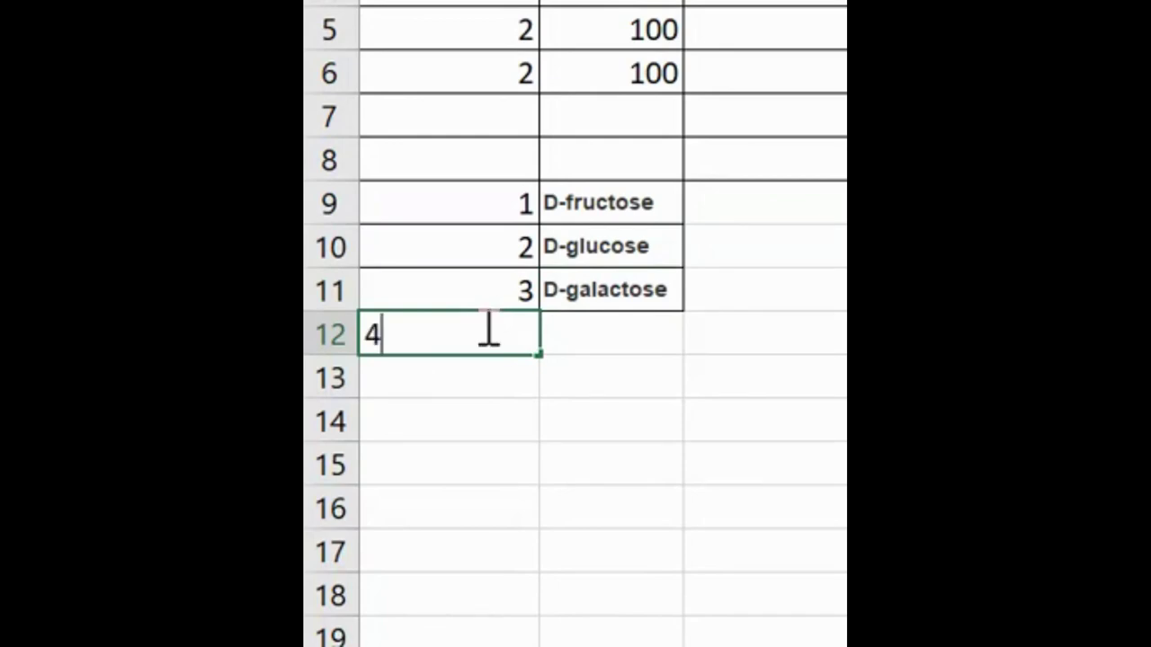
{"action": "left_click", "coordinate": [627, 335]}
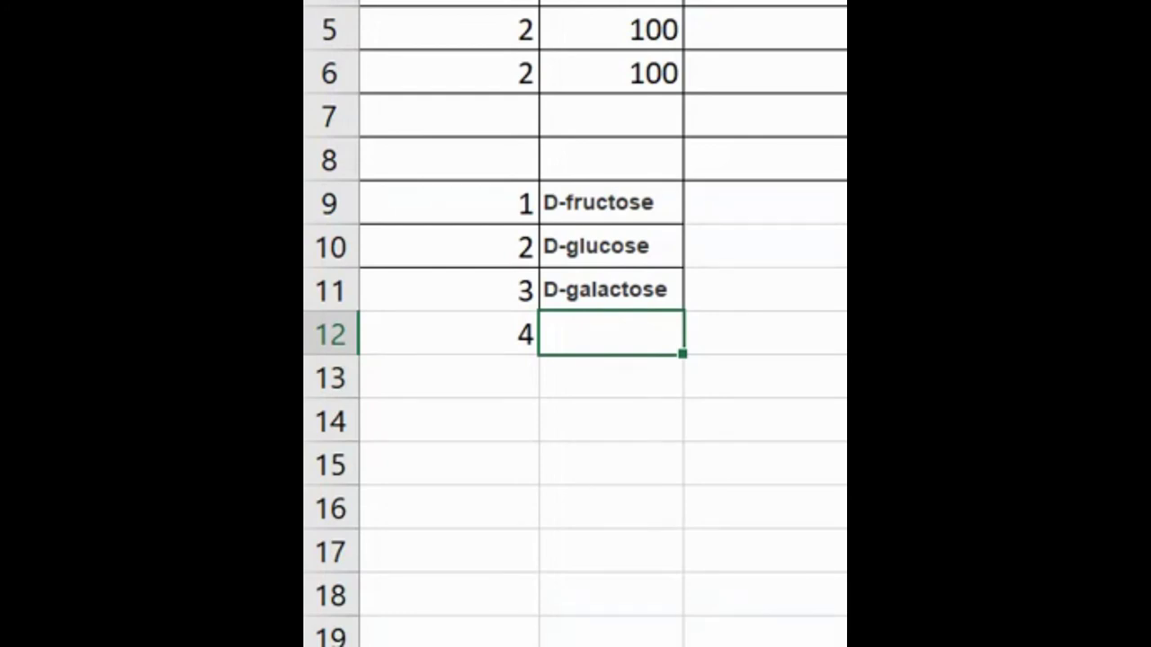
{"action": "left_click", "coordinate": [450, 159]}
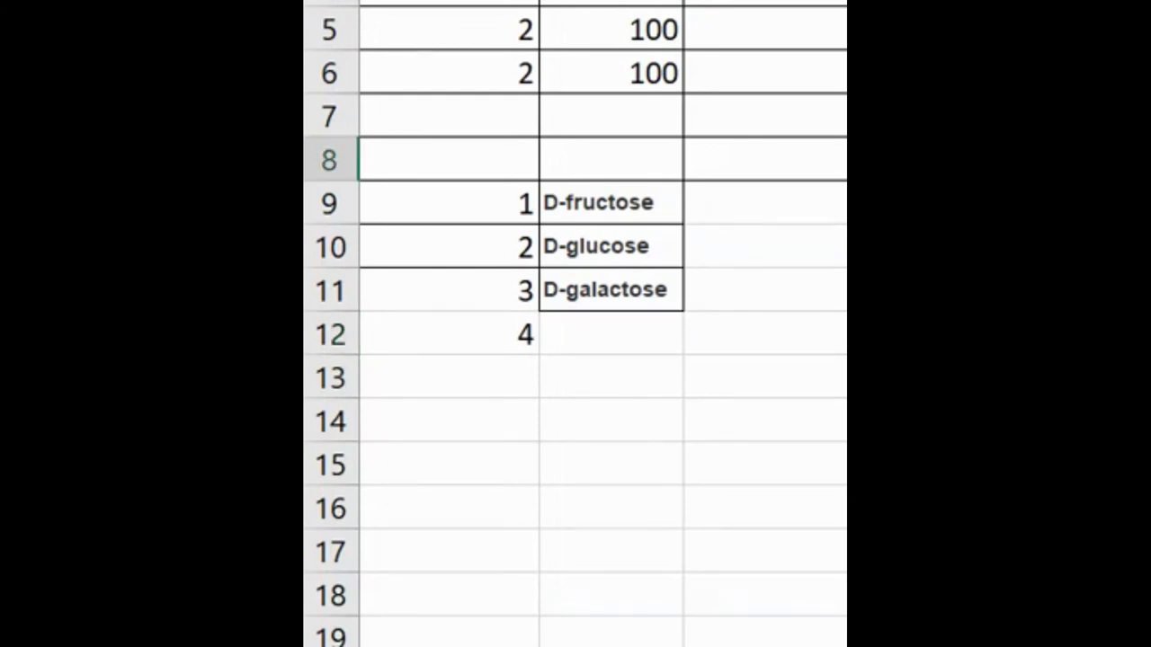
{"action": "left_click", "coordinate": [599, 336]}
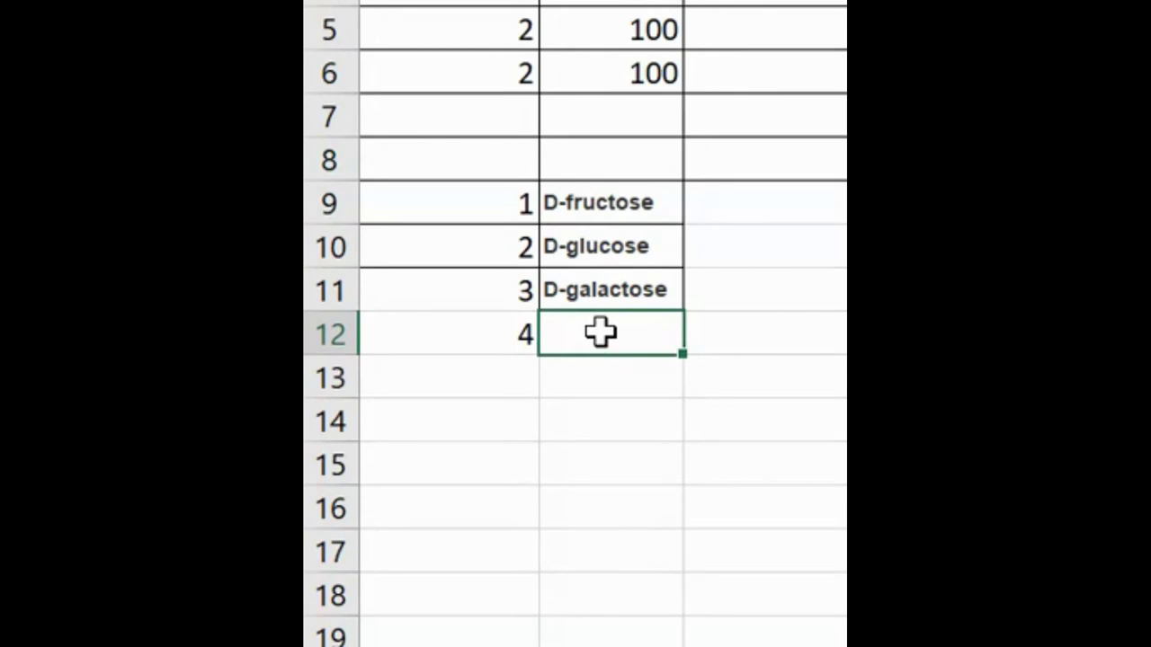
{"action": "key", "text": "ctrl+v"}
Enter sample numbers 5 and 6 in A13 and A14 and copy Sucrose from the reference table into B13
{"action": "left_click", "coordinate": [518, 421]}
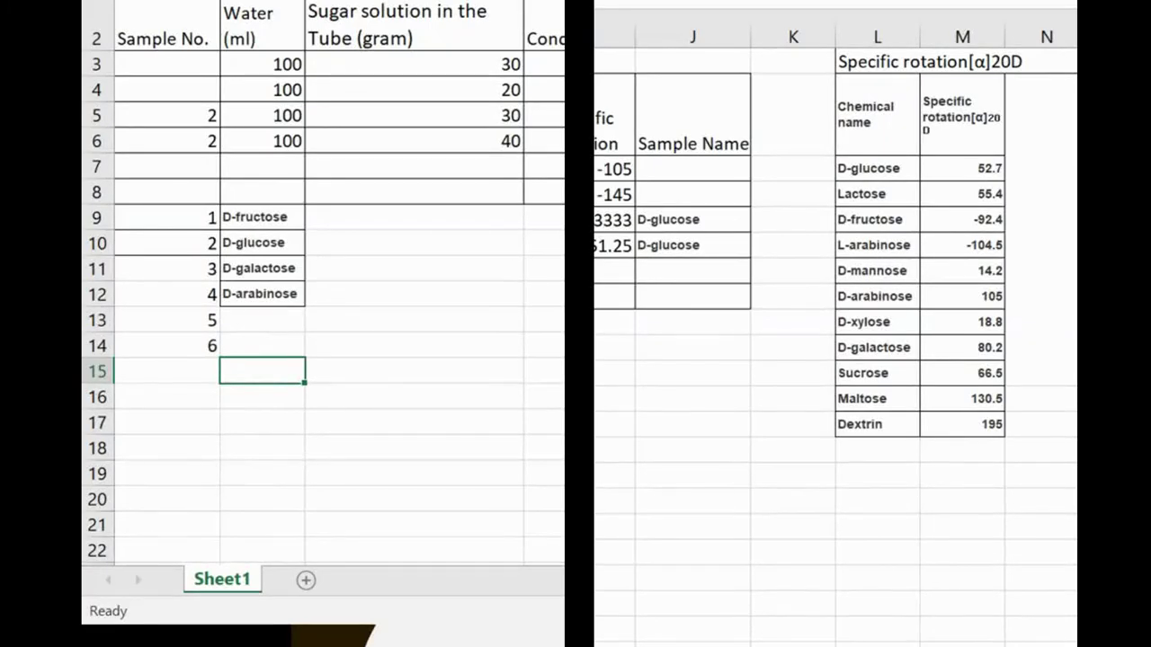
{"action": "left_click", "coordinate": [926, 371]}
{"action": "left_click", "coordinate": [902, 376]}
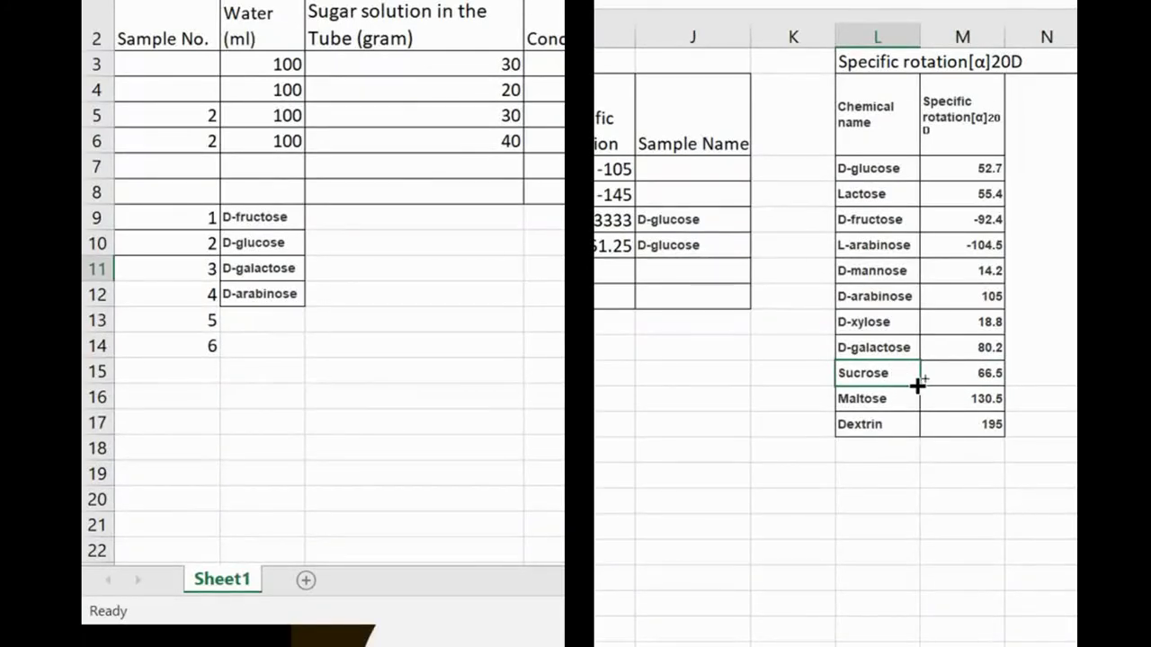
{"action": "key", "text": "ctrl+c"}
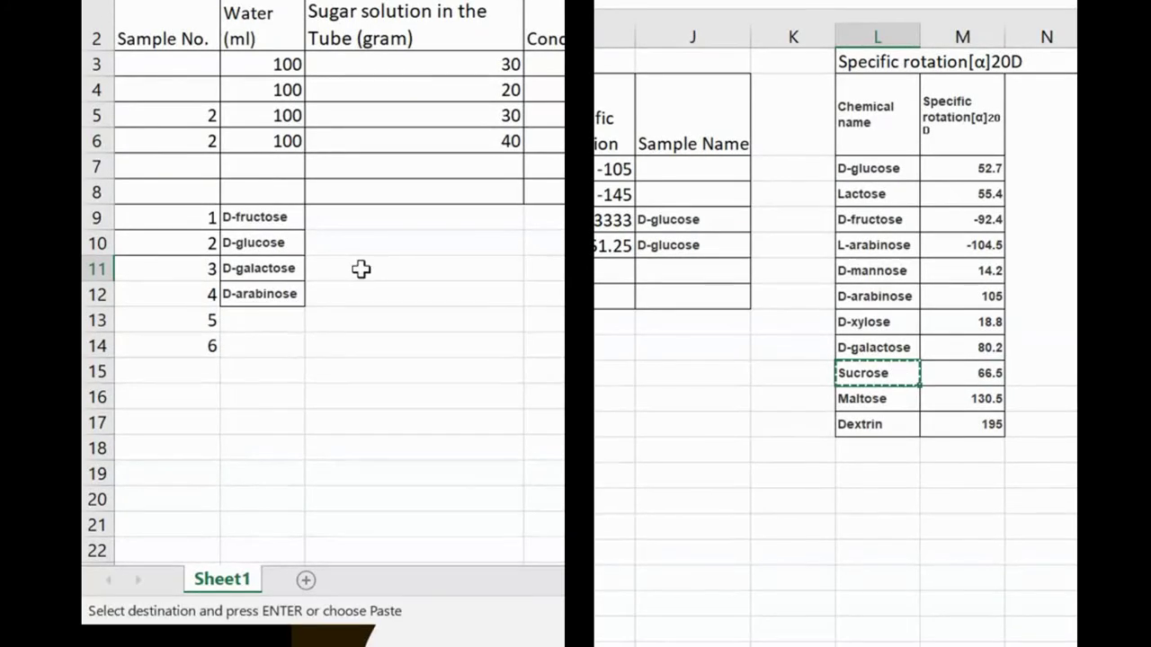
{"action": "left_click", "coordinate": [282, 322]}
{"action": "key", "text": "ctrl+v"}
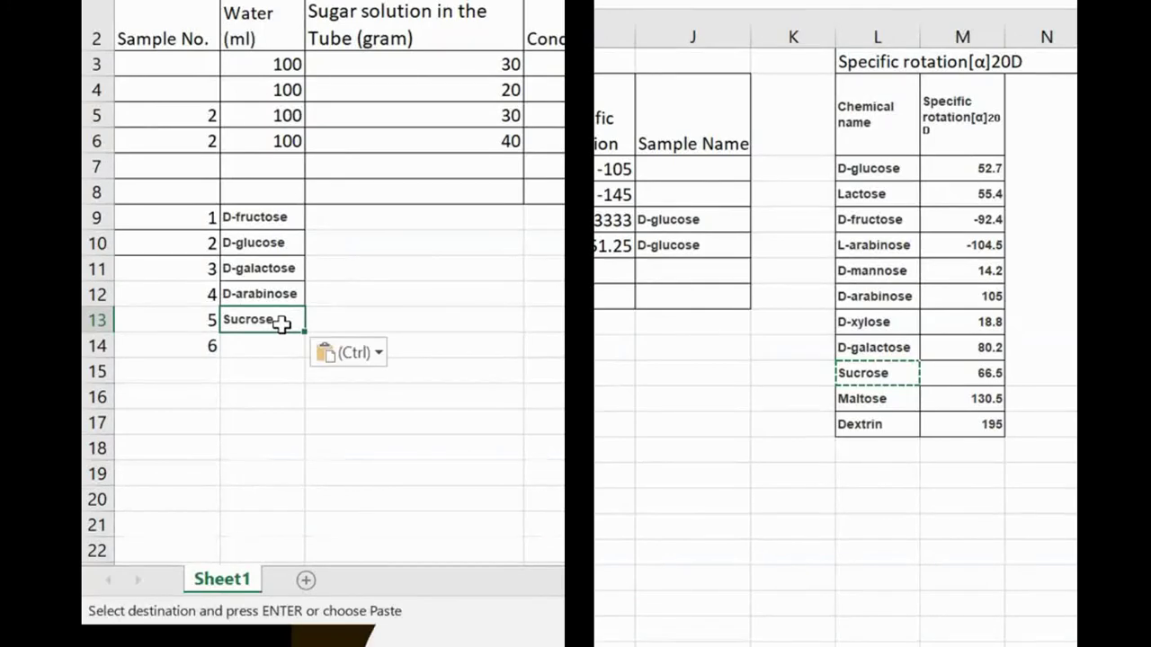
Copy Maltose from the reference table into B14 as the sugar for sample 6
{"action": "left_click", "coordinate": [279, 357]}
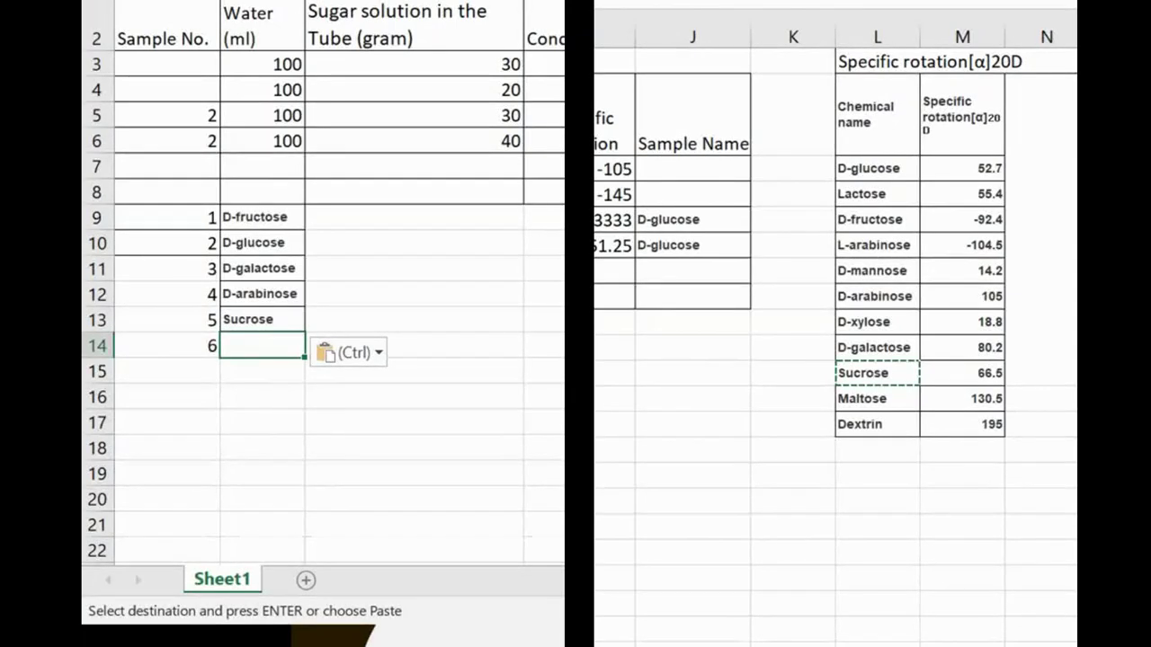
{"action": "left_click", "coordinate": [873, 401]}
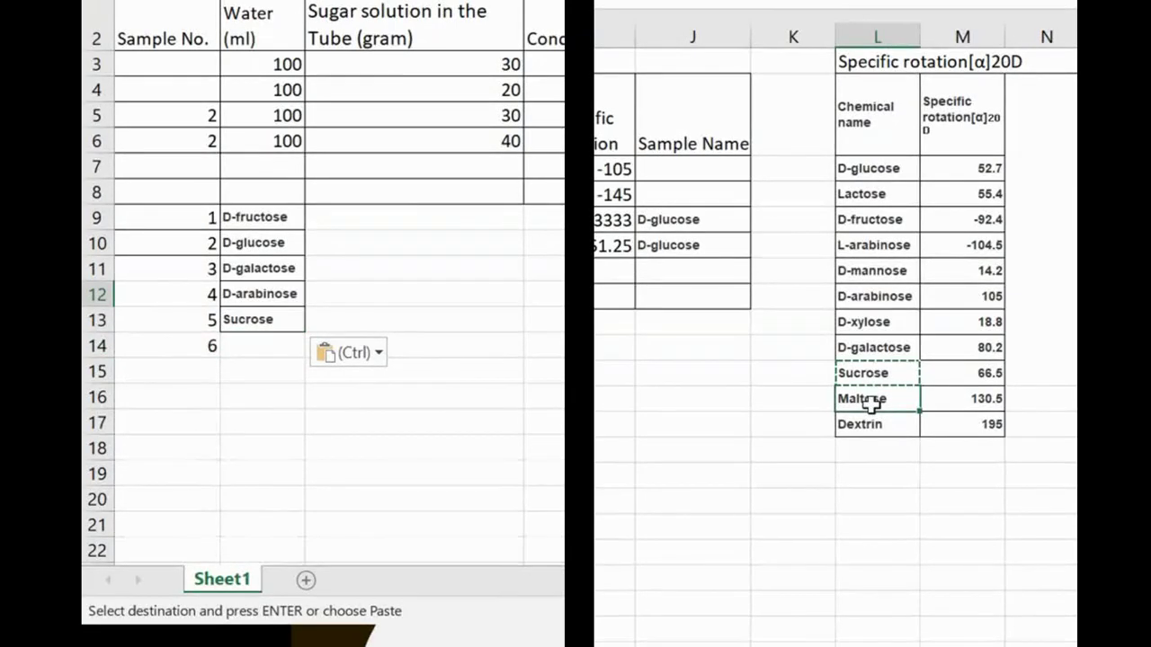
{"action": "key", "text": "ctrl+c"}
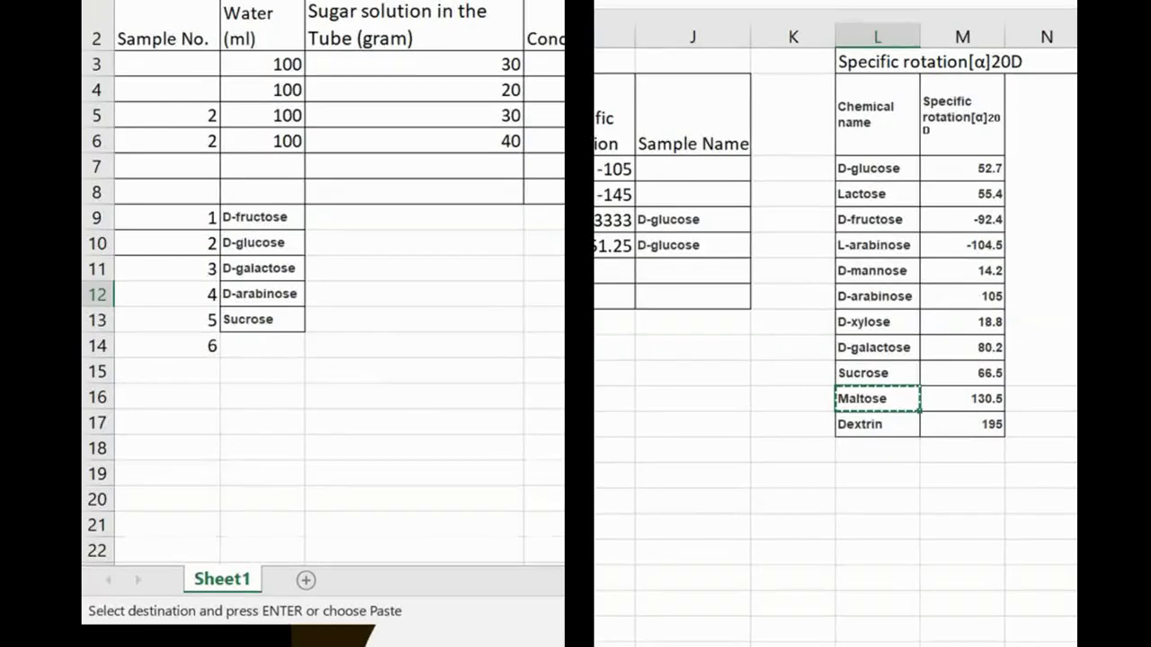
{"action": "left_click", "coordinate": [235, 348]}
{"action": "key", "text": "ctrl+v"}
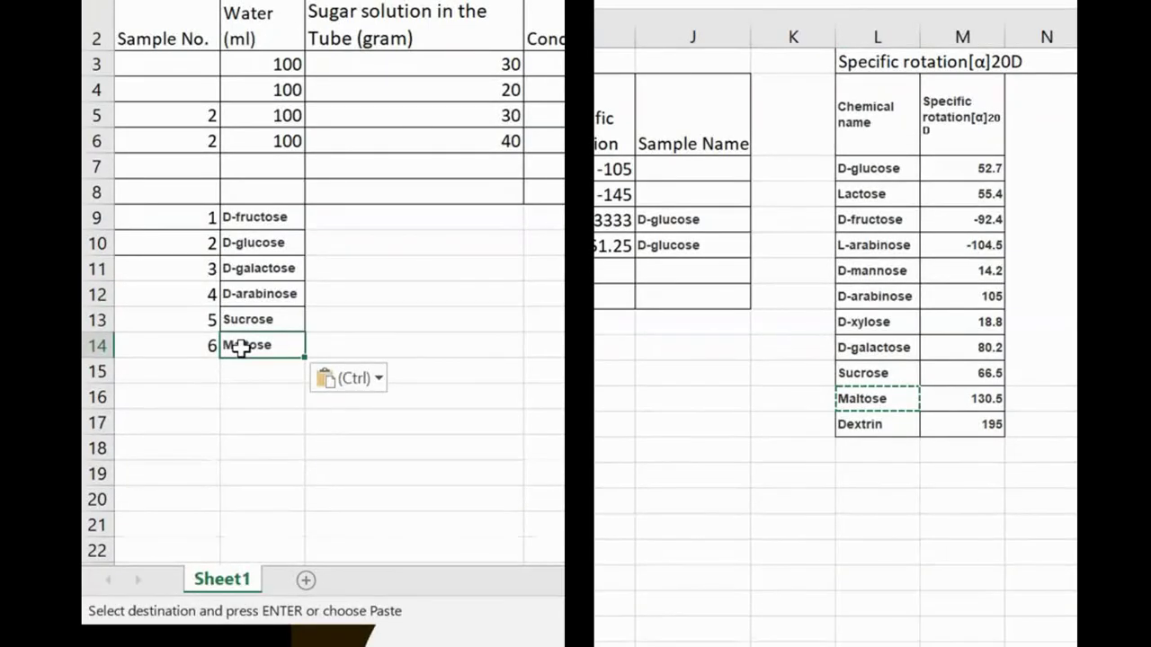
{"action": "left_click", "coordinate": [453, 439]}
{"action": "left_click", "coordinate": [453, 440]}
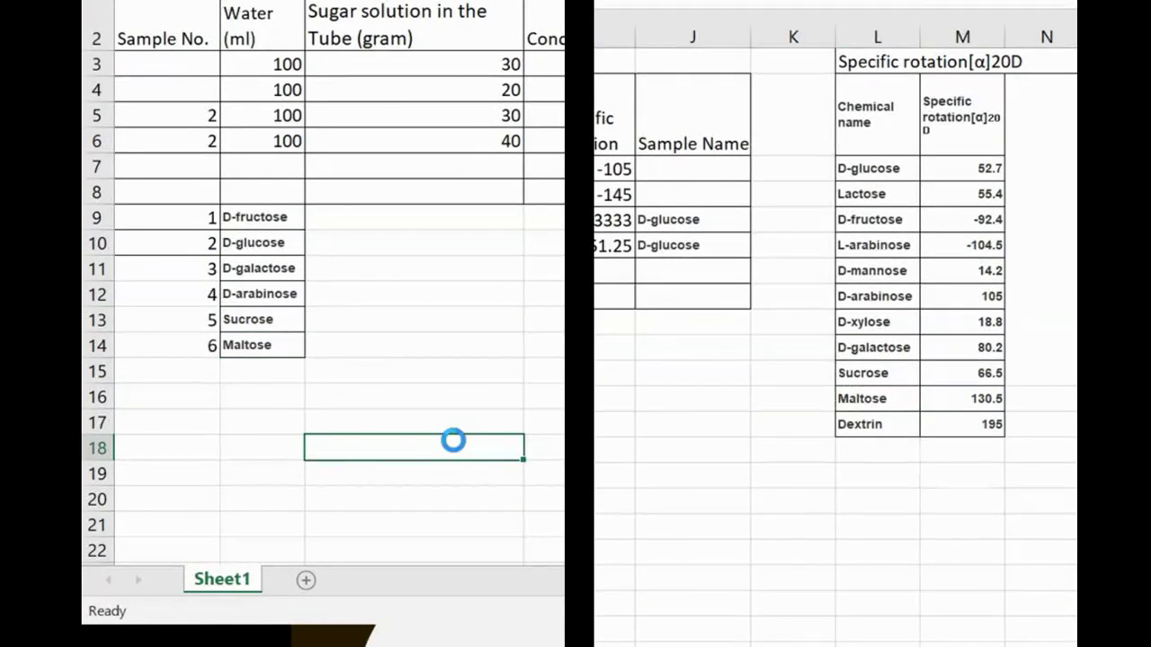